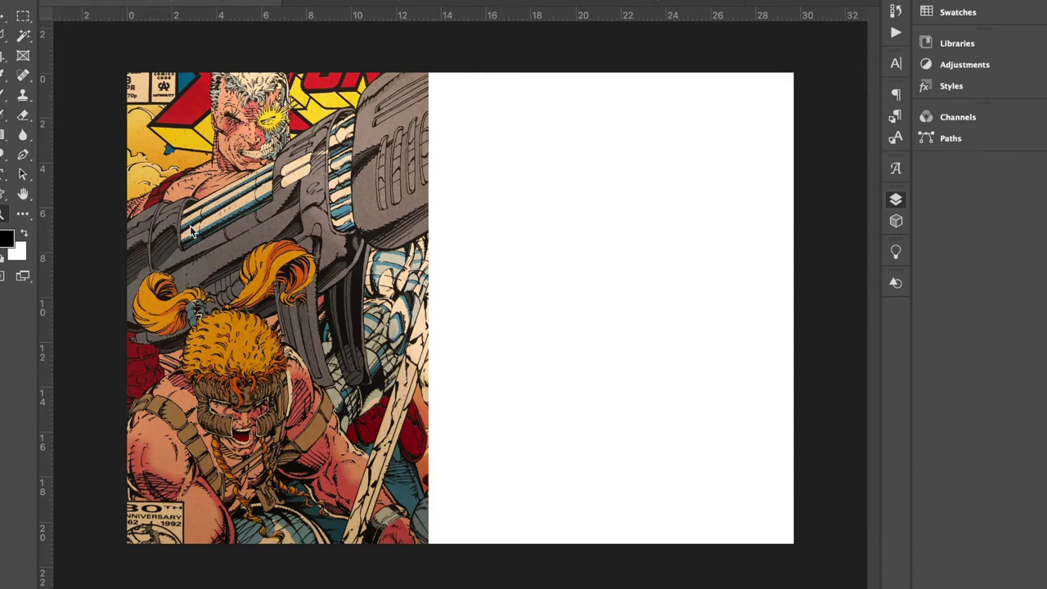
On Layer 2, brush a thick diagonal shadow with hatching and spiked edges, plus a shorter shadow beside it fading into ever-shorter lines.
key("F7")
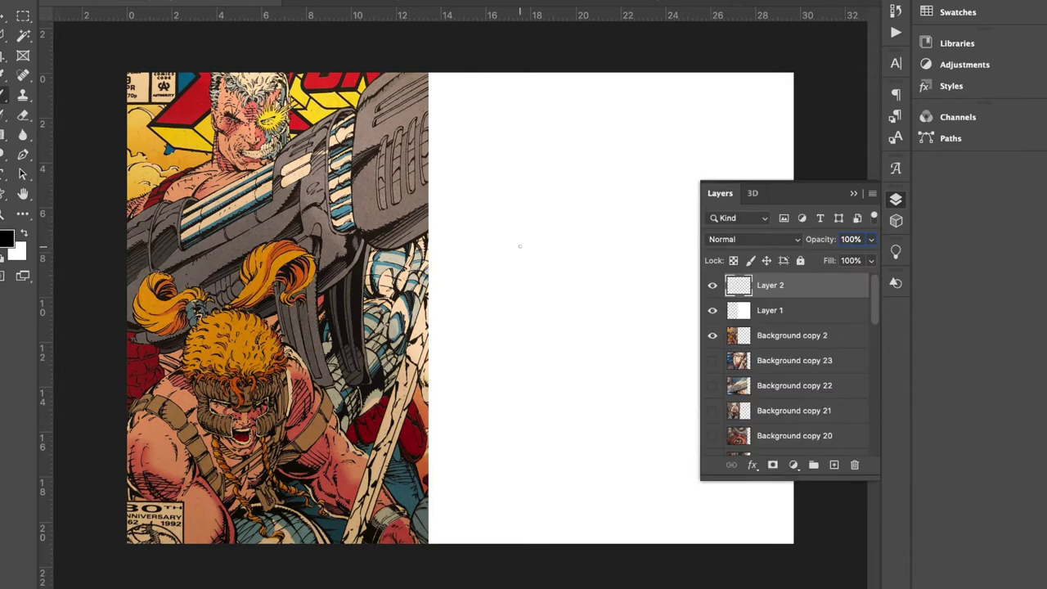
mouse_move(522, 255)
left_mouse_down()
mouse_move(603, 198)
mouse_move(520, 260)
mouse_move(599, 196)
left_mouse_up()
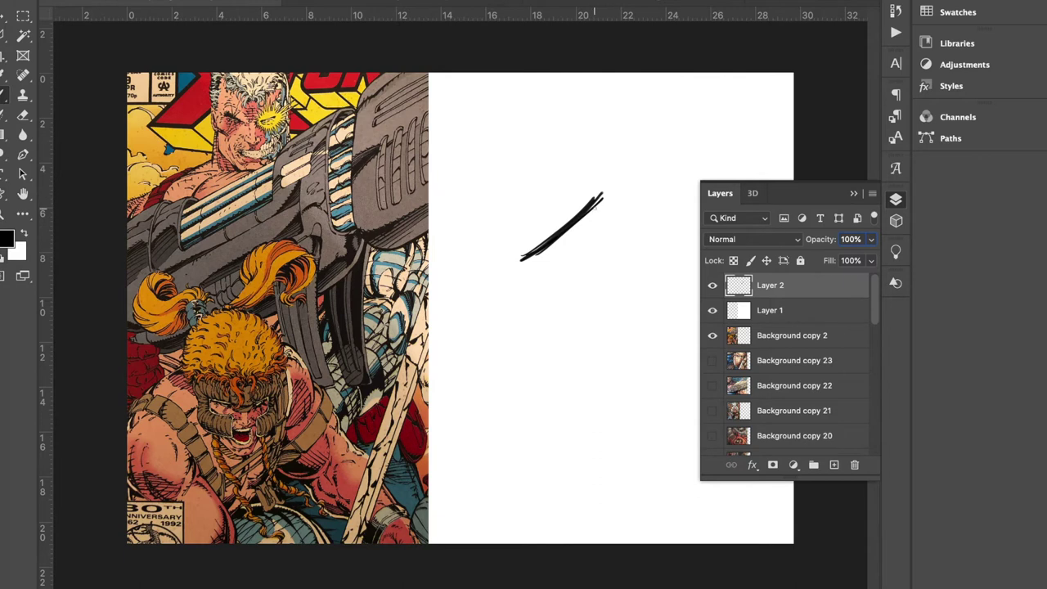
left_click_drag(533, 261, 597, 206)
left_click_drag(556, 256, 595, 208)
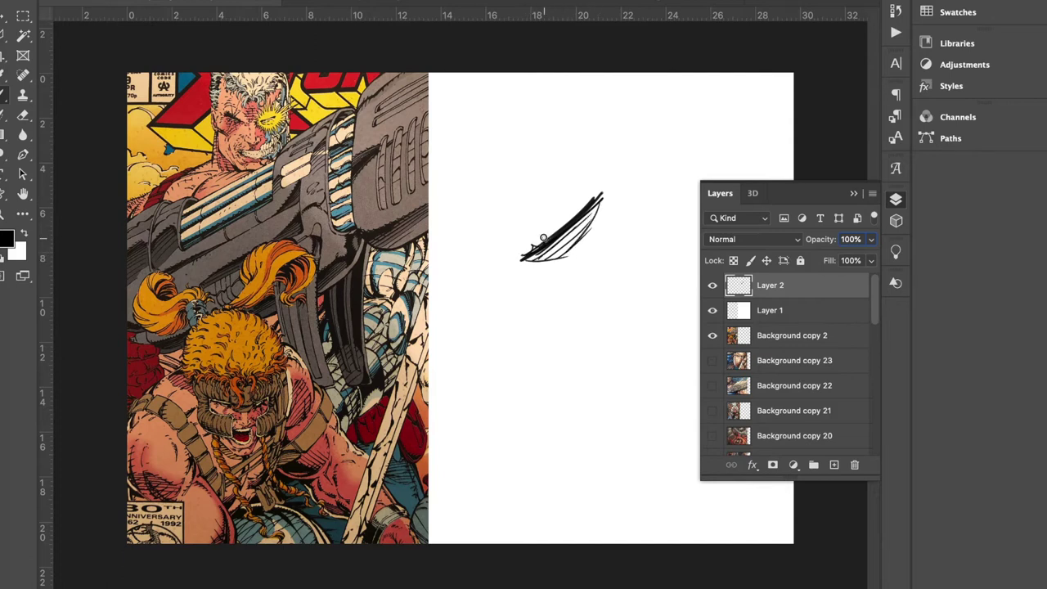
left_click_drag(556, 230, 592, 198)
mouse_move(495, 206)
left_mouse_down()
mouse_move(532, 175)
mouse_move(525, 180)
left_mouse_up()
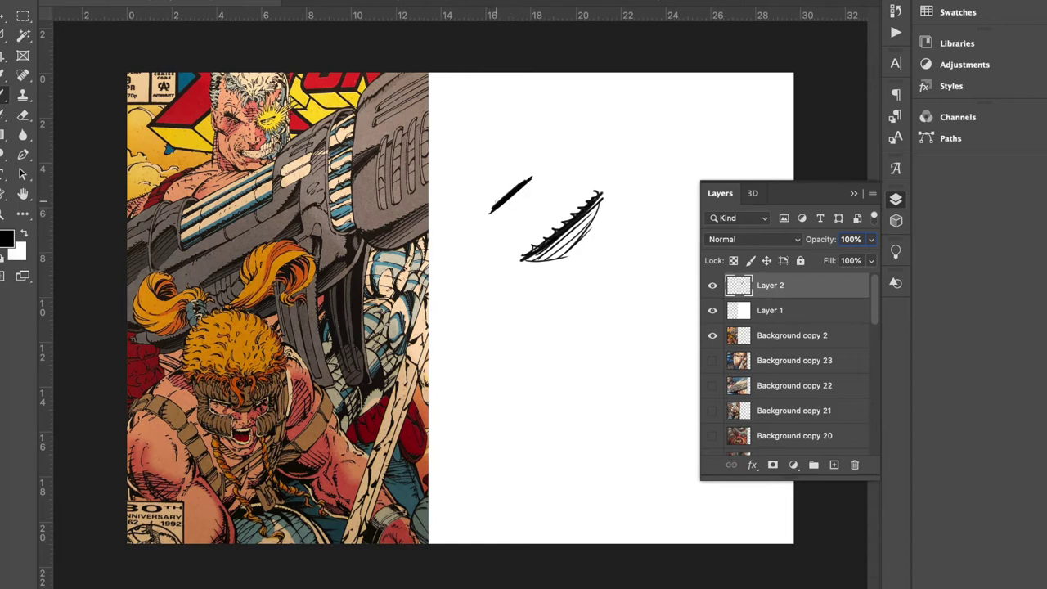
left_click_drag(489, 207, 522, 175)
Examine the shading of the grey wristband near the comic's lower edge up close, with the Layers panel collapsed.
left_click(5, 212)
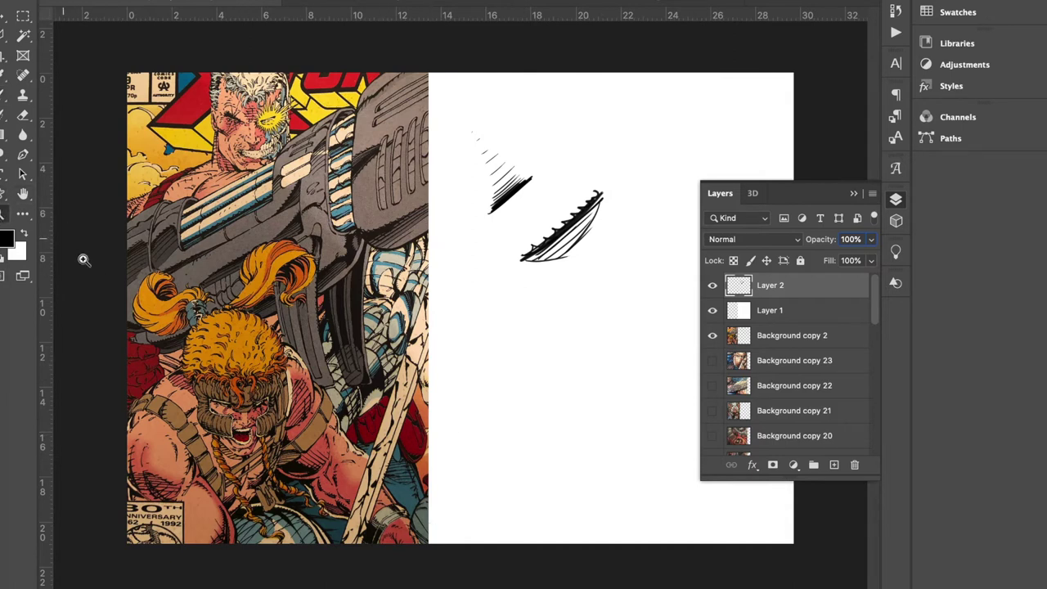
left_click(403, 537)
left_click(404, 537)
left_click(396, 523)
left_click(394, 512)
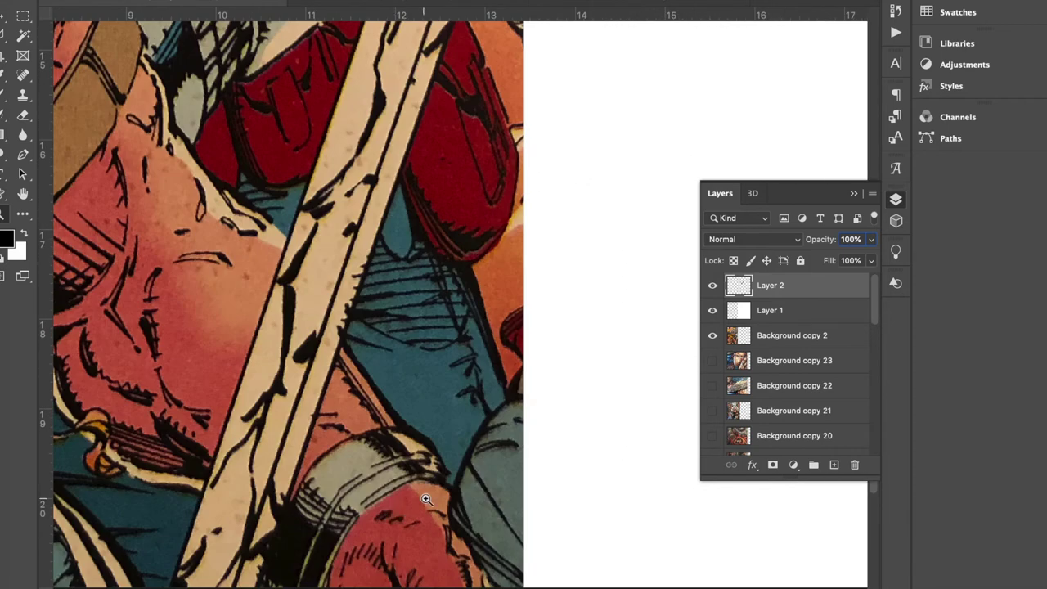
scroll(415, 499, "down", 3)
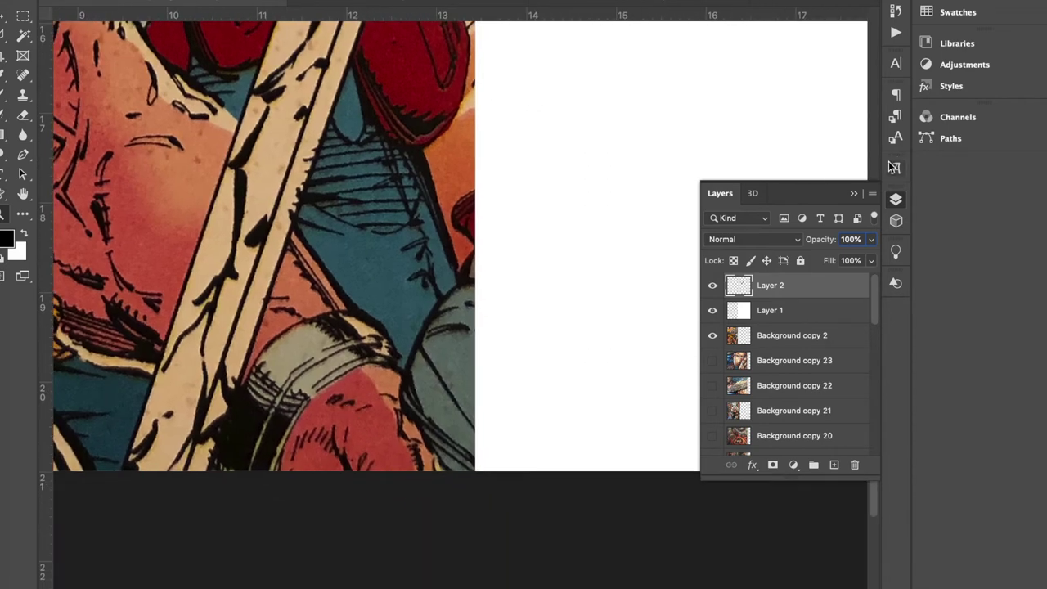
left_click(852, 196)
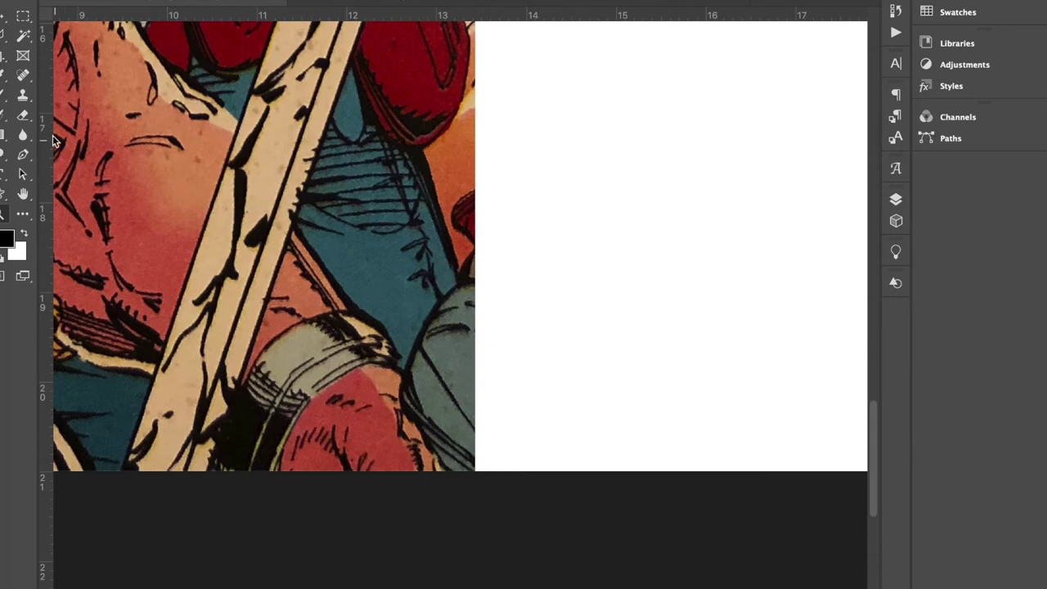
Set the brush to the INKING PEN preset at 17 px and test it on the blank white area.
left_click(5, 94)
mouse_move(553, 286)
left_mouse_down()
mouse_move(615, 217)
mouse_move(659, 194)
left_mouse_up()
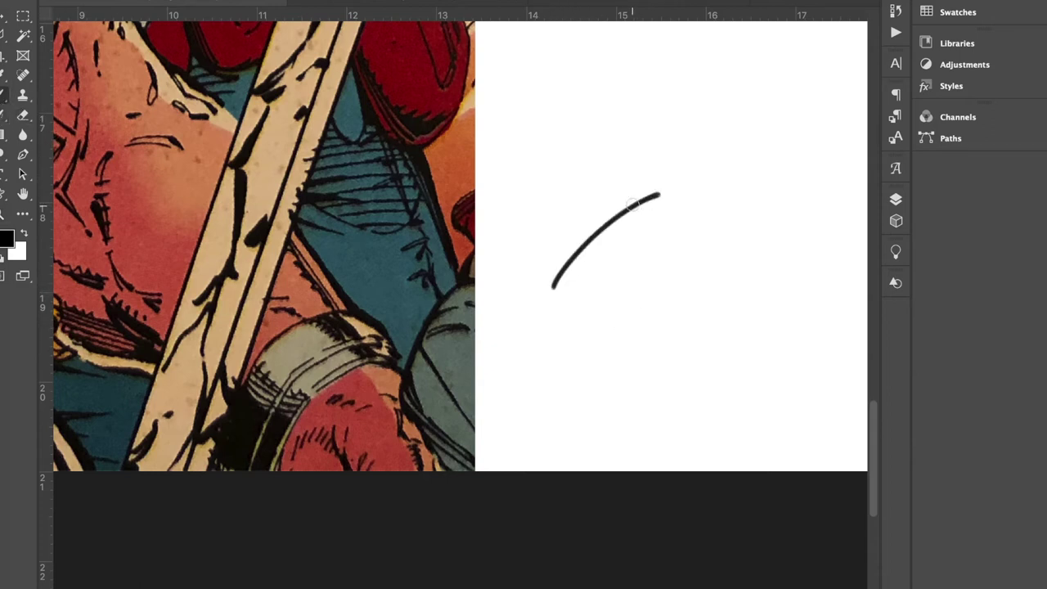
right_click(625, 207)
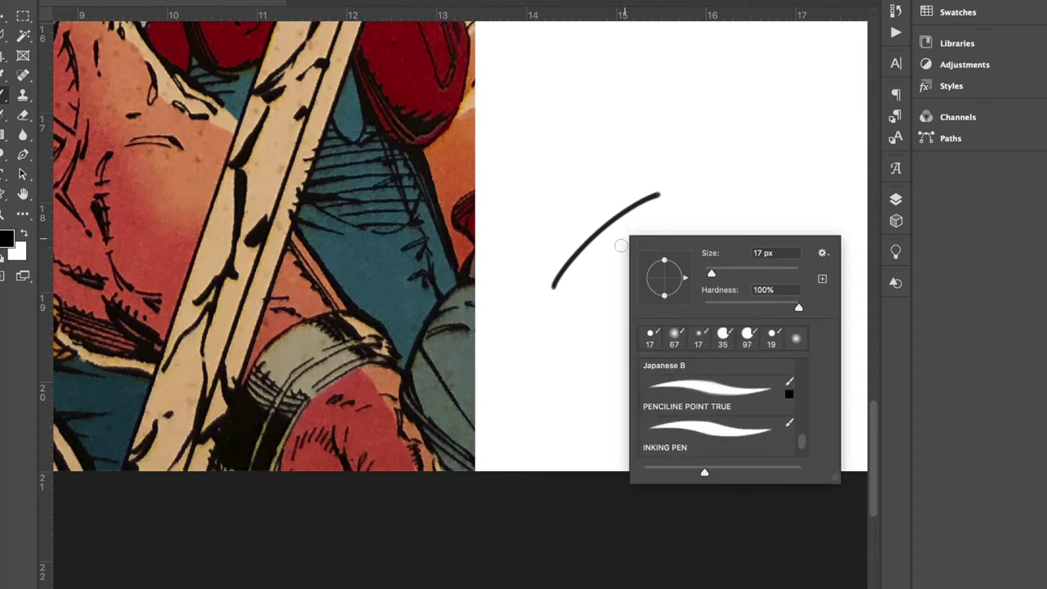
left_click(772, 439)
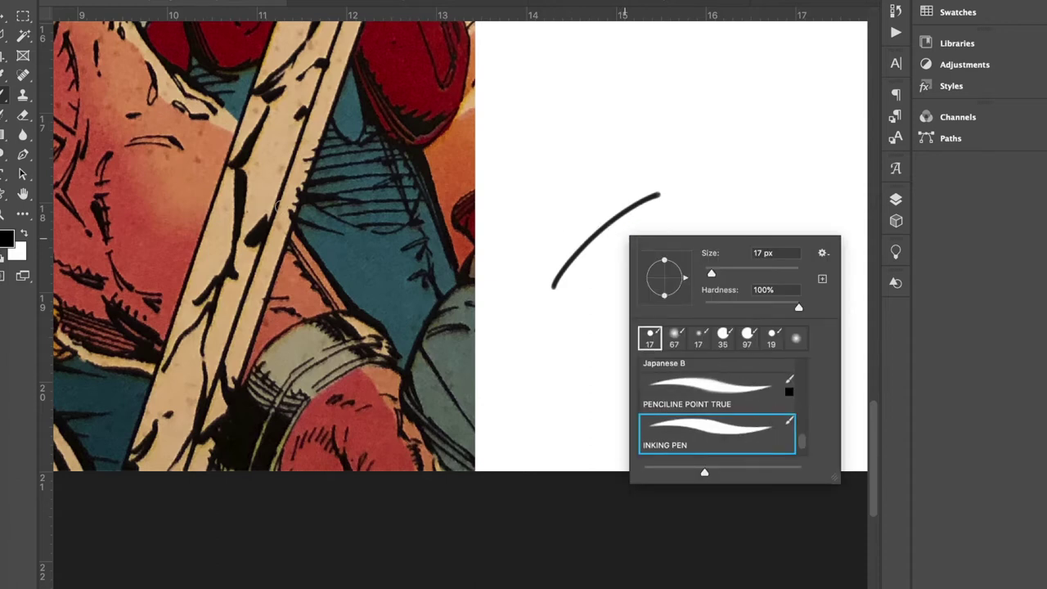
left_click(22, 115)
mouse_move(534, 271)
left_mouse_down()
mouse_move(608, 242)
mouse_move(657, 199)
left_mouse_up()
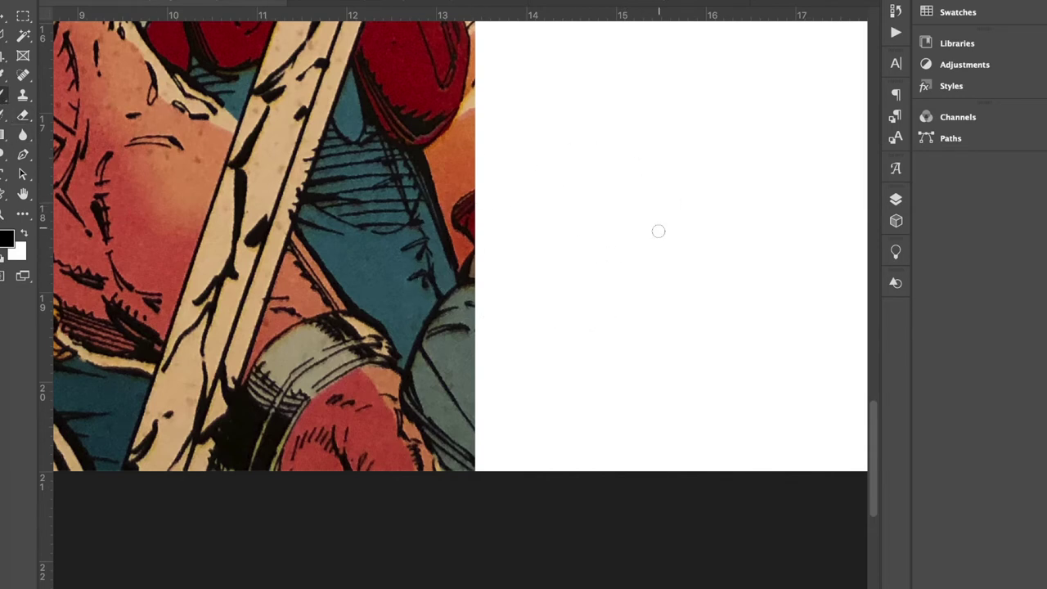
right_click(621, 236)
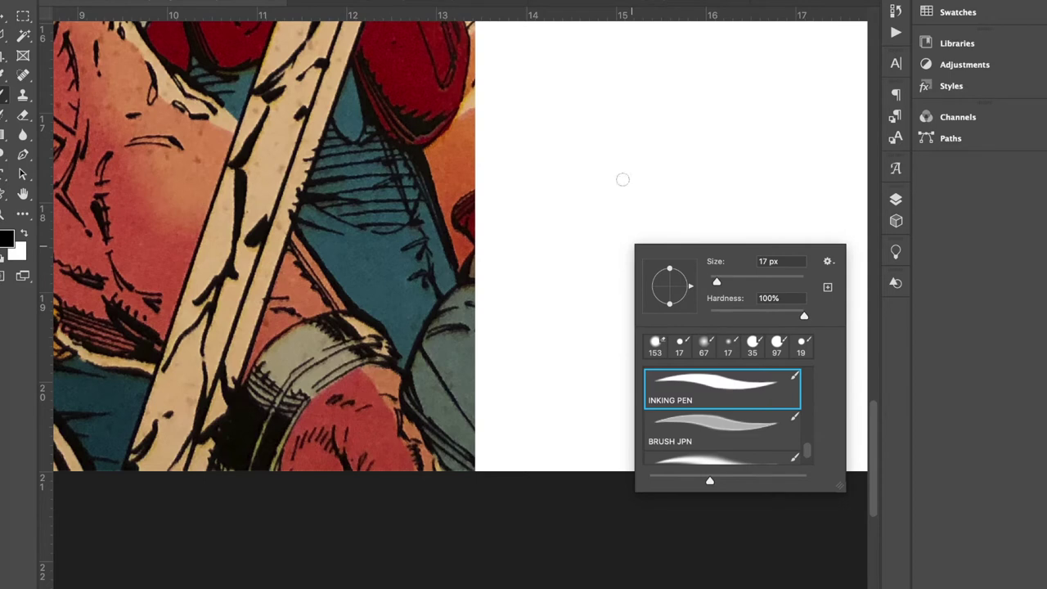
Ink the outline of a curved, tilted wristband with a narrow rim along its lower edge on the white area.
mouse_move(542, 225)
left_mouse_down()
mouse_move(629, 146)
mouse_move(691, 123)
left_mouse_up()
mouse_move(541, 238)
left_mouse_down()
mouse_move(583, 281)
mouse_move(540, 242)
mouse_move(591, 270)
mouse_move(589, 285)
mouse_move(720, 180)
left_mouse_up()
left_click_drag(692, 131, 718, 182)
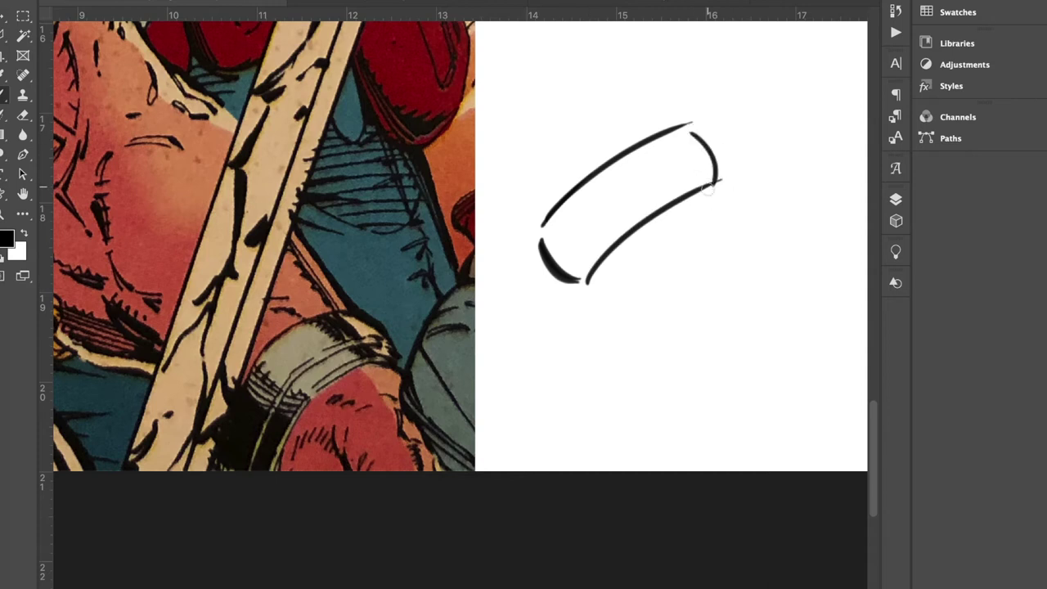
left_click(604, 289)
mouse_move(585, 284)
left_mouse_down()
mouse_move(592, 294)
mouse_move(723, 208)
left_mouse_up()
left_click_drag(721, 185, 722, 206)
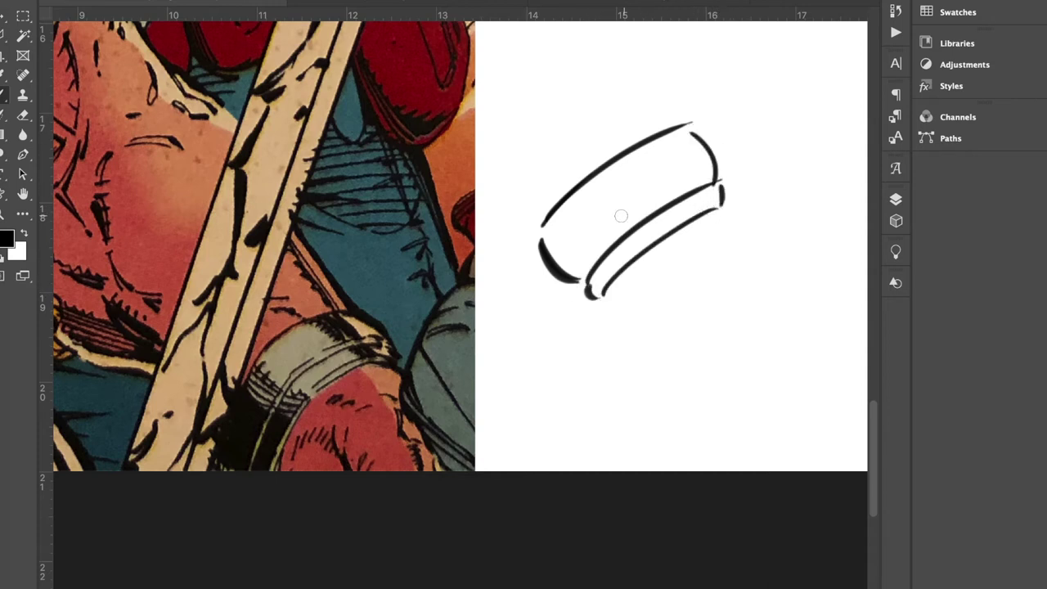
Draw a light bulb with short rays above the band's left side and an arrow from it onto the band.
mouse_move(547, 46)
left_mouse_down()
mouse_move(575, 68)
mouse_move(564, 81)
mouse_move(584, 86)
mouse_move(578, 74)
left_mouse_up()
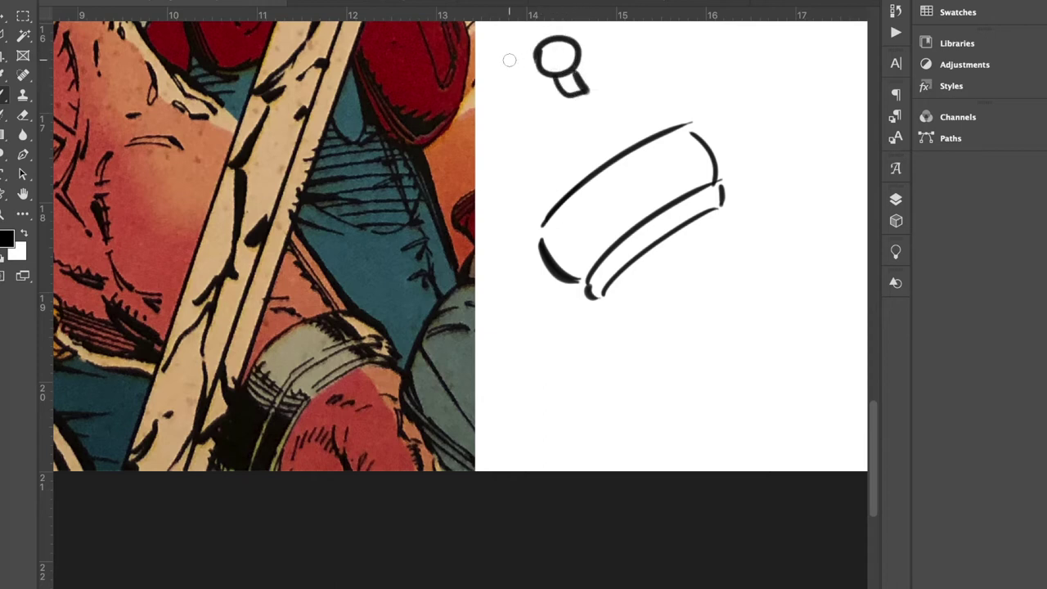
left_click_drag(505, 61, 522, 65)
left_click(511, 38)
left_click(595, 40)
left_click(614, 52)
mouse_move(578, 109)
left_mouse_down()
mouse_move(622, 177)
mouse_move(594, 163)
mouse_move(627, 138)
left_mouse_up()
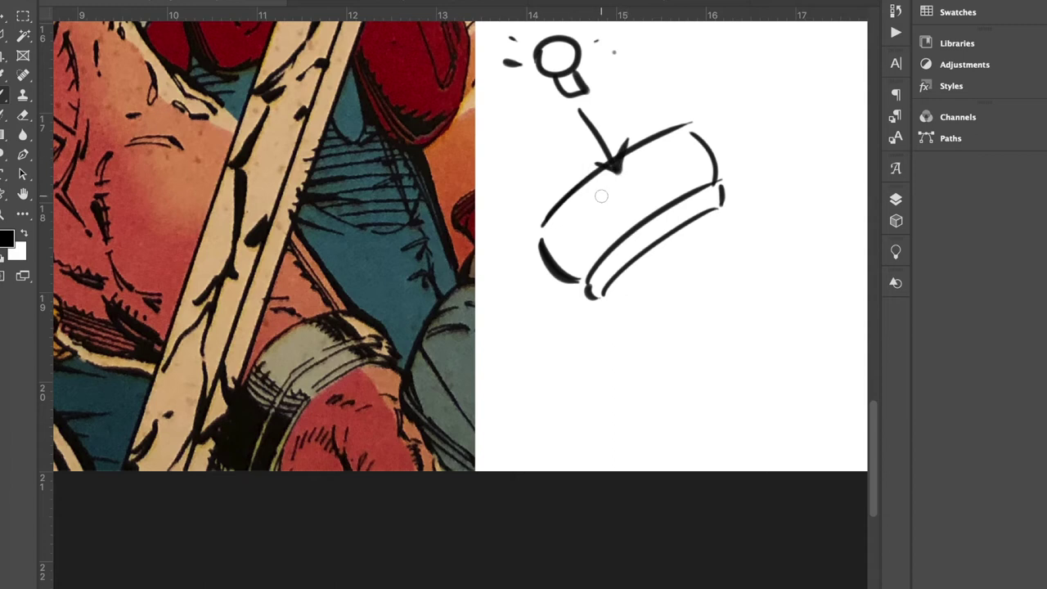
Draw two curved shadow boundaries across the band and its rim, and fill the band's left end with black.
mouse_move(579, 189)
left_mouse_down()
mouse_move(587, 221)
mouse_move(617, 239)
left_mouse_up()
mouse_move(648, 144)
left_mouse_down()
mouse_move(676, 157)
mouse_move(682, 201)
left_mouse_up()
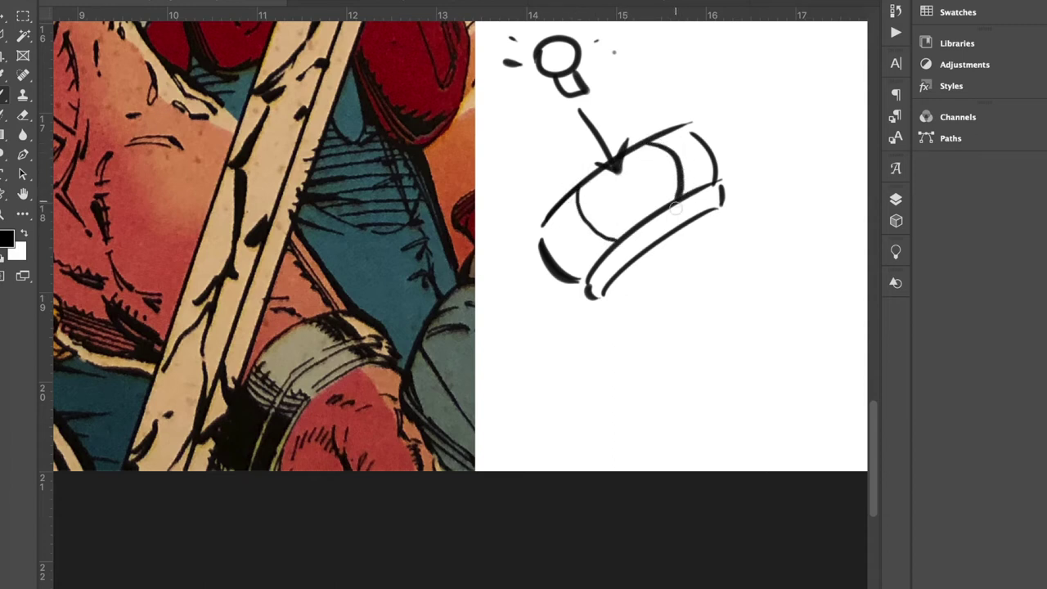
left_click_drag(617, 247, 624, 263)
left_click_drag(687, 202, 684, 219)
mouse_move(571, 200)
left_mouse_down()
mouse_move(548, 229)
mouse_move(569, 214)
mouse_move(559, 241)
mouse_move(572, 260)
mouse_move(606, 249)
mouse_move(572, 199)
mouse_move(607, 244)
mouse_move(560, 219)
mouse_move(613, 256)
mouse_move(619, 269)
mouse_move(595, 278)
mouse_move(605, 273)
left_mouse_up()
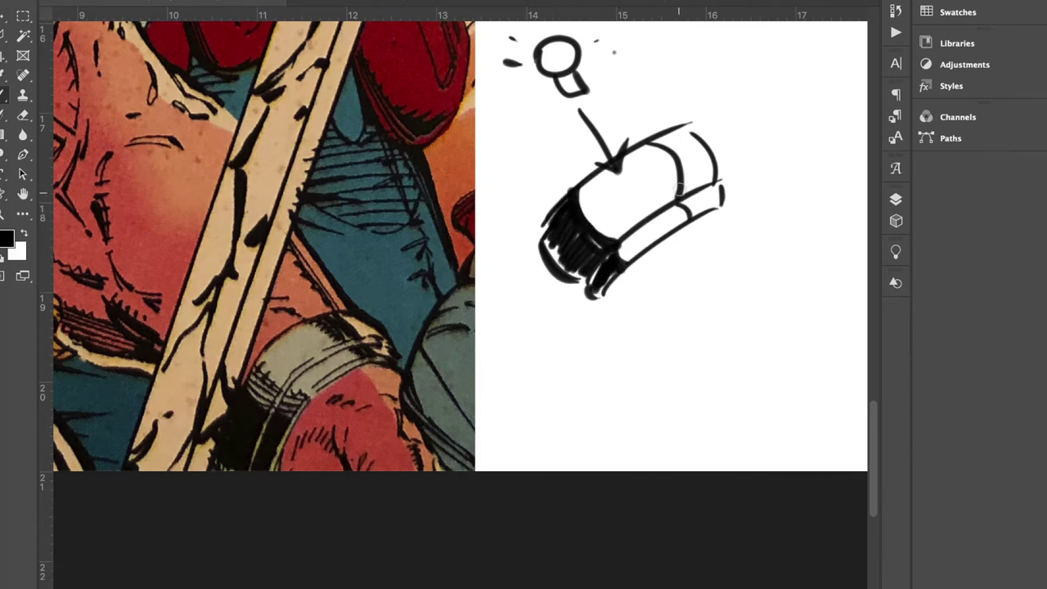
Draw a second light bulb with rays above the band's right side and an arrow aimed at the band.
mouse_move(825, 44)
left_mouse_down()
mouse_move(807, 86)
mouse_move(822, 93)
mouse_move(796, 48)
mouse_move(814, 28)
left_mouse_up()
left_click_drag(844, 39, 851, 45)
mouse_move(797, 118)
left_mouse_down()
mouse_move(746, 145)
mouse_move(771, 151)
left_mouse_up()
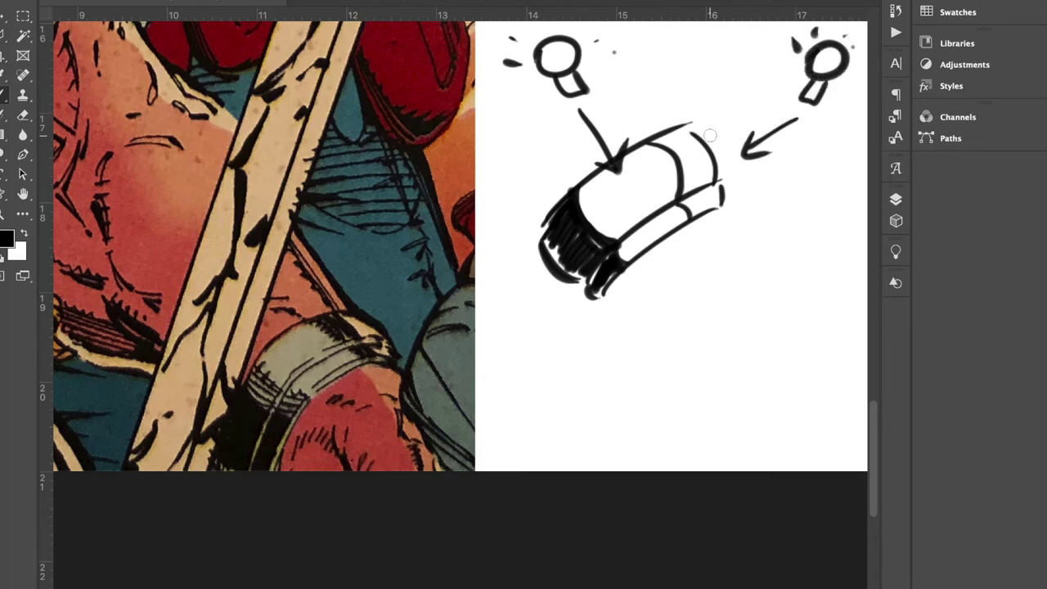
Fill a curved black shadow strip across the right part of the band and its rim, leaving the outer end white.
mouse_move(668, 135)
left_mouse_down()
mouse_move(697, 196)
mouse_move(691, 189)
left_mouse_up()
mouse_move(687, 131)
left_mouse_down()
mouse_move(671, 139)
mouse_move(693, 195)
mouse_move(672, 135)
left_mouse_up()
left_click_drag(690, 198, 708, 217)
left_click_drag(683, 178, 696, 200)
left_click_drag(685, 141, 694, 162)
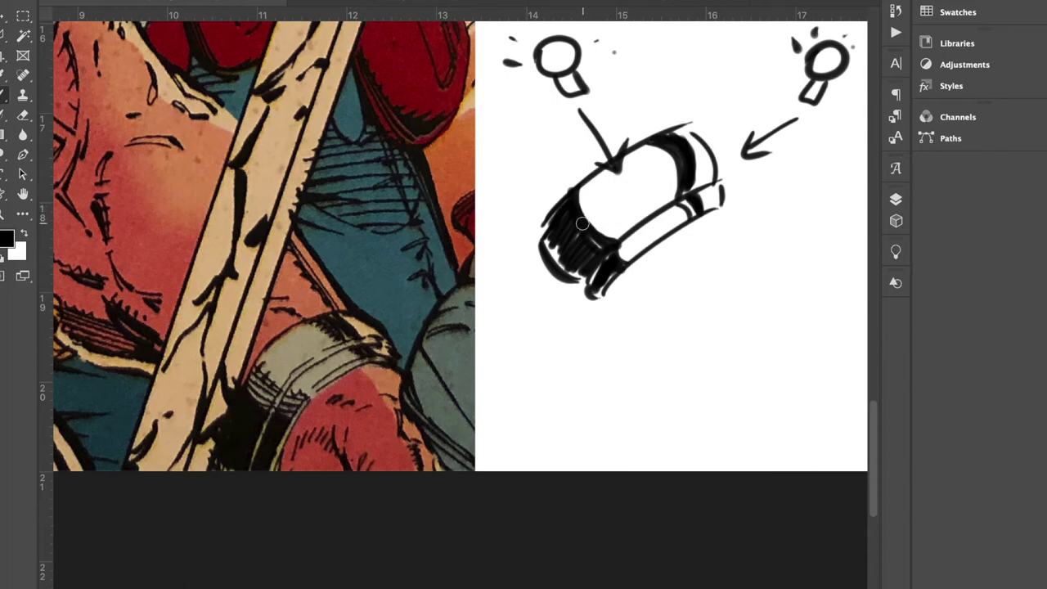
Add thin contour lines beside the band's left shadow and feather them with short spikes toward the lit area.
left_click_drag(579, 185, 622, 241)
left_click_drag(588, 182, 635, 239)
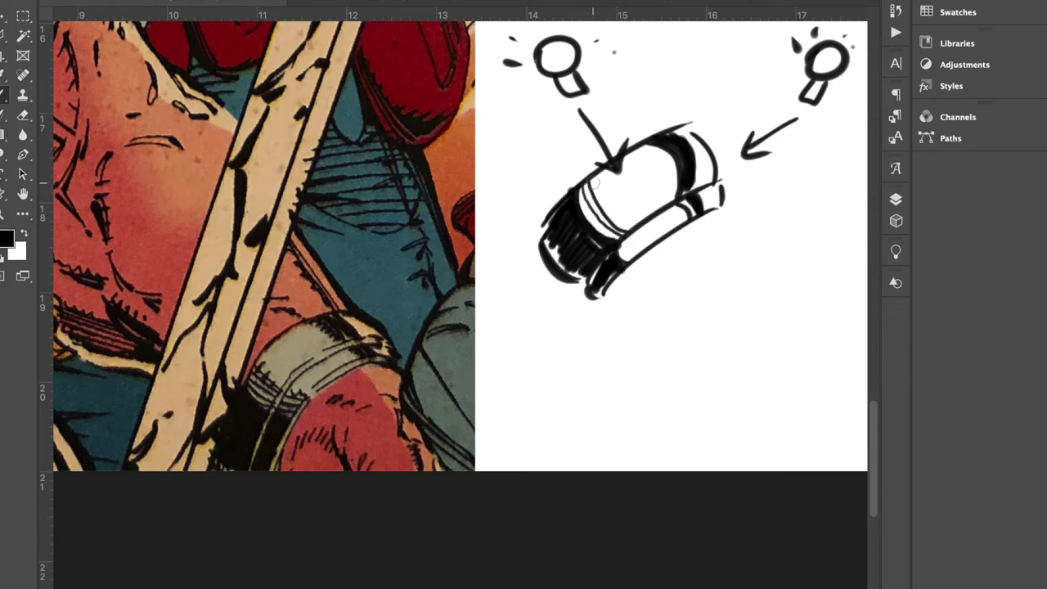
left_click_drag(586, 190, 624, 230)
Draw a sun-like circle with tapered rays radiating around it, below and to the right of the band.
mouse_move(701, 322)
left_mouse_down()
mouse_move(738, 322)
mouse_move(700, 320)
mouse_move(680, 302)
mouse_move(692, 317)
mouse_move(683, 342)
left_mouse_up()
mouse_move(684, 354)
left_mouse_down()
mouse_move(651, 375)
mouse_move(704, 386)
left_mouse_up()
mouse_move(744, 278)
left_mouse_down()
mouse_move(727, 301)
mouse_move(742, 314)
left_mouse_up()
mouse_move(783, 339)
left_mouse_down()
mouse_move(766, 337)
mouse_move(772, 380)
left_mouse_up()
mouse_move(750, 381)
left_mouse_down()
mouse_move(723, 389)
mouse_move(723, 416)
left_mouse_up()
left_click_drag(707, 410, 705, 415)
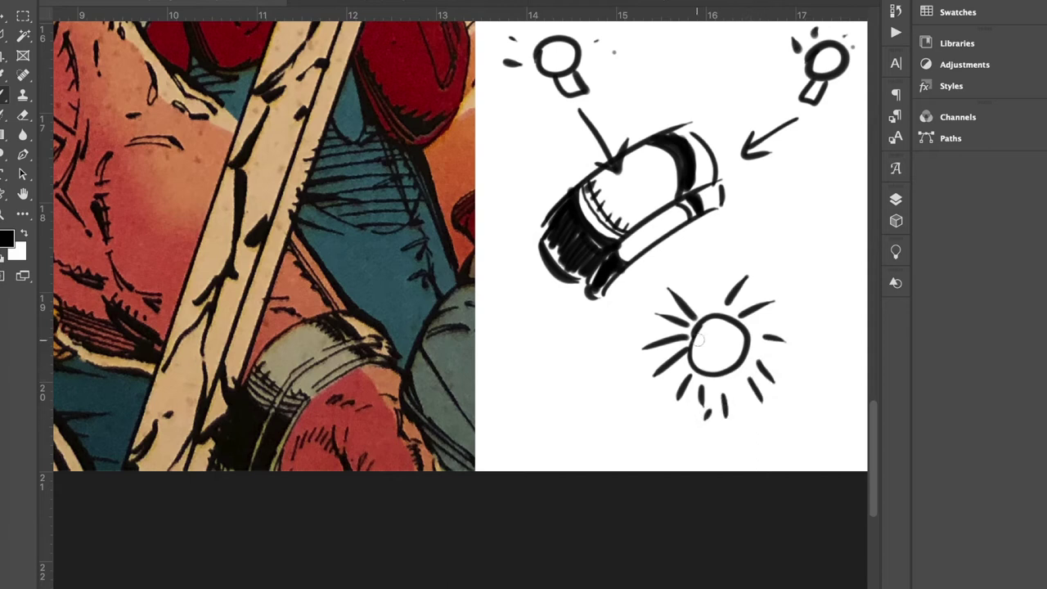
mouse_move(624, 175)
left_mouse_down()
mouse_move(645, 190)
mouse_move(621, 200)
left_mouse_up()
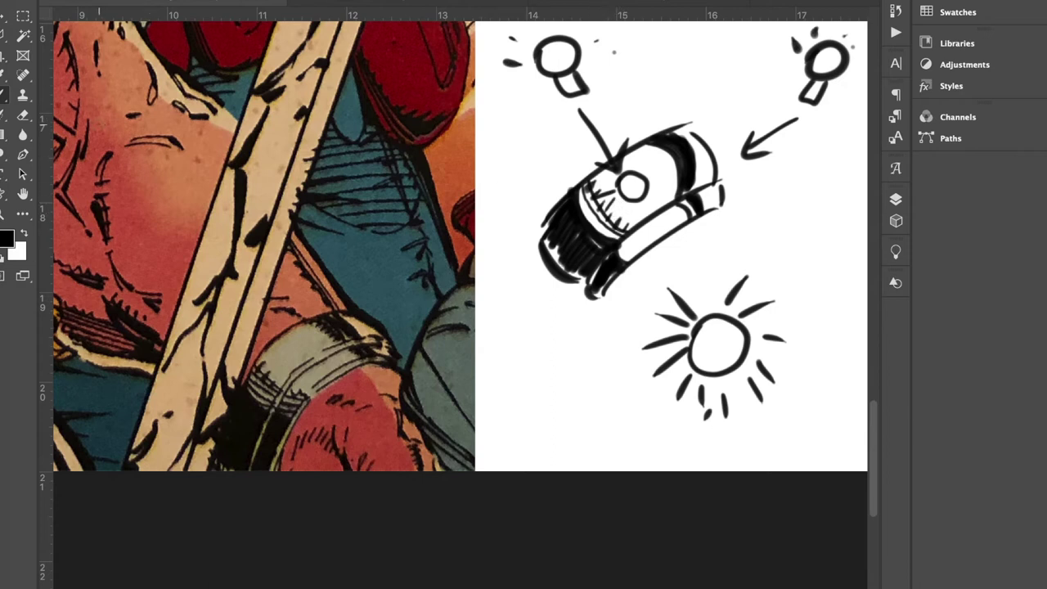
left_click(23, 114)
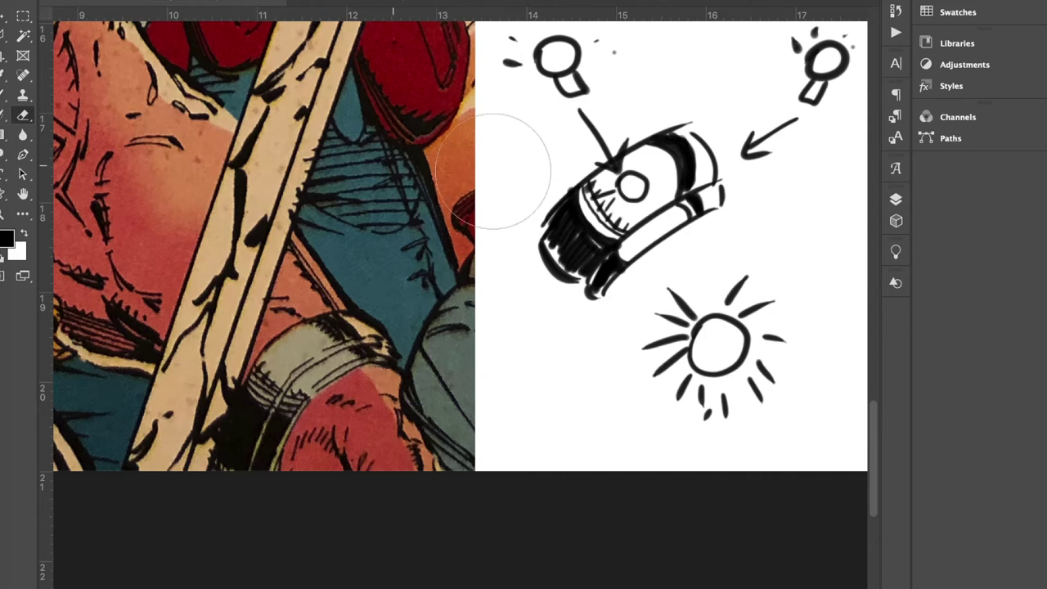
right_click(667, 192)
left_click_drag(802, 224, 771, 225)
key("Return")
left_click_drag(631, 187, 602, 193)
key("b")
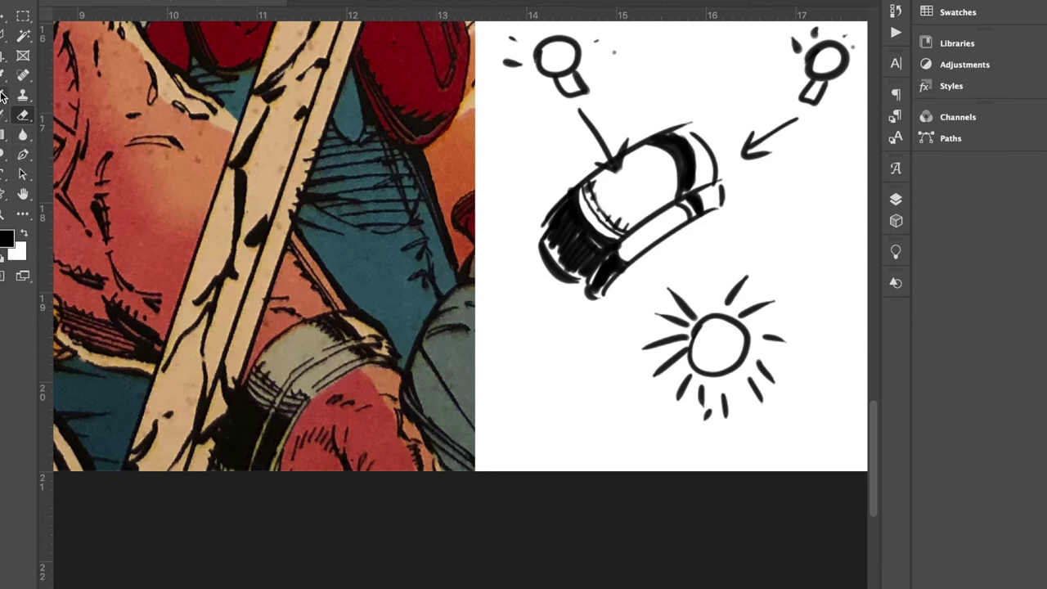
left_click_drag(602, 203, 623, 220)
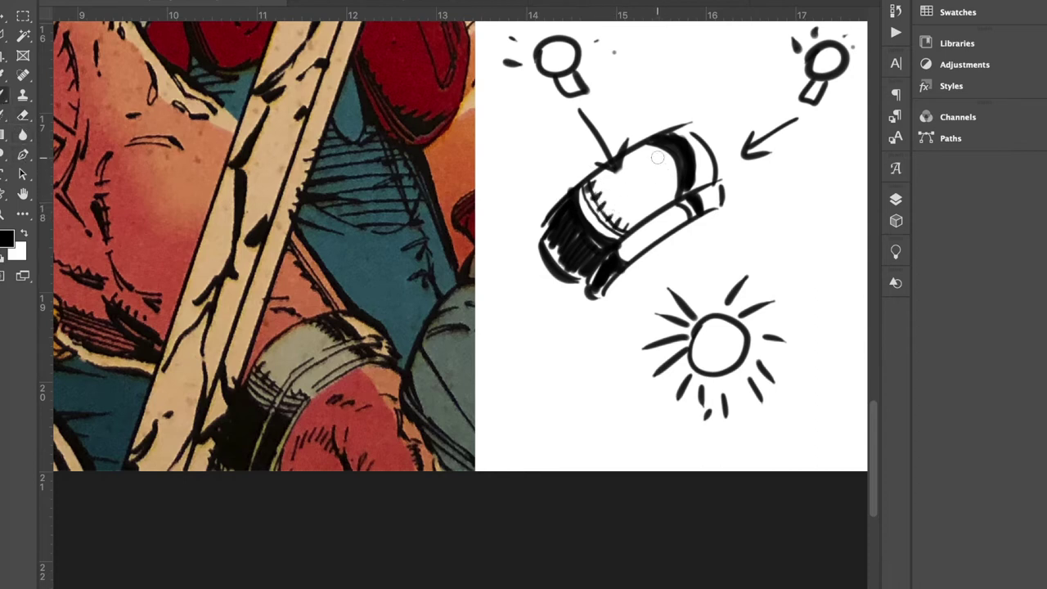
Feather the inner edge of the band's right shadow with contour lines and spikes, and repeat the small shading marks on the rim.
mouse_move(640, 150)
left_mouse_down()
mouse_move(668, 159)
mouse_move(668, 211)
left_mouse_up()
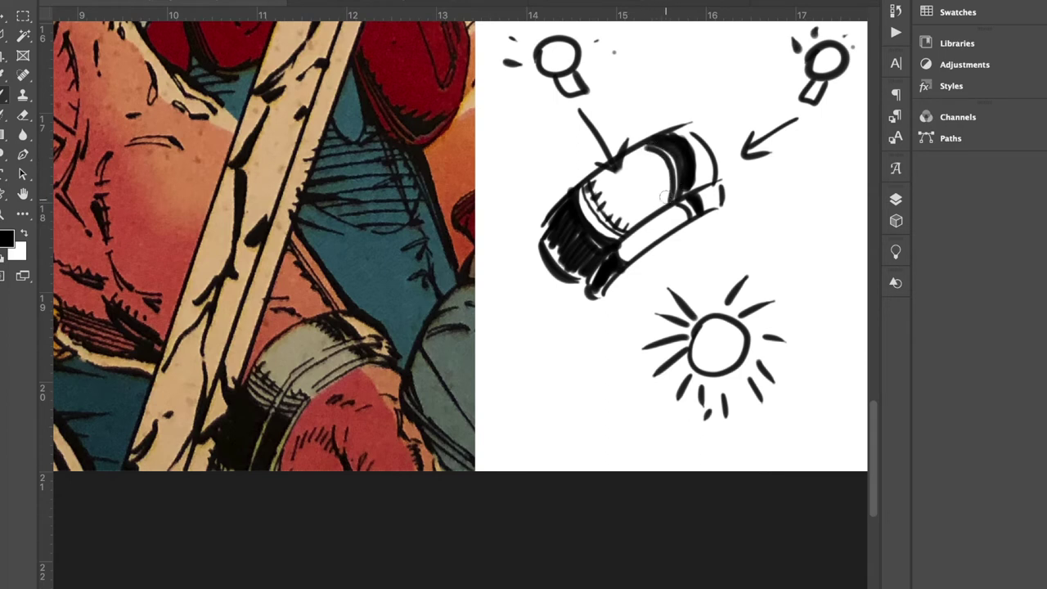
mouse_move(652, 146)
left_mouse_down()
mouse_move(673, 163)
mouse_move(669, 206)
left_mouse_up()
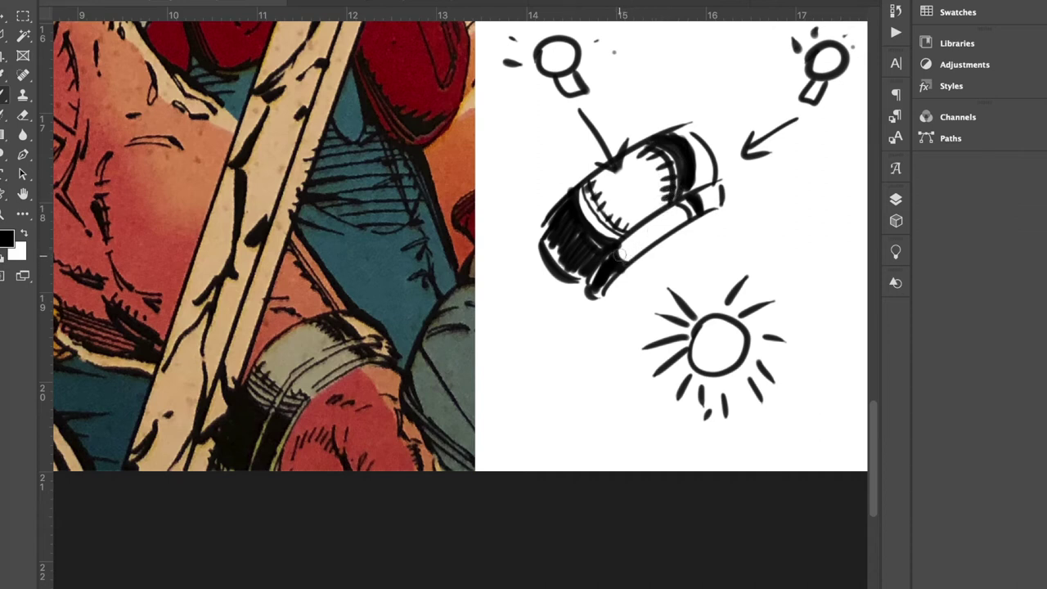
left_click_drag(680, 216, 682, 226)
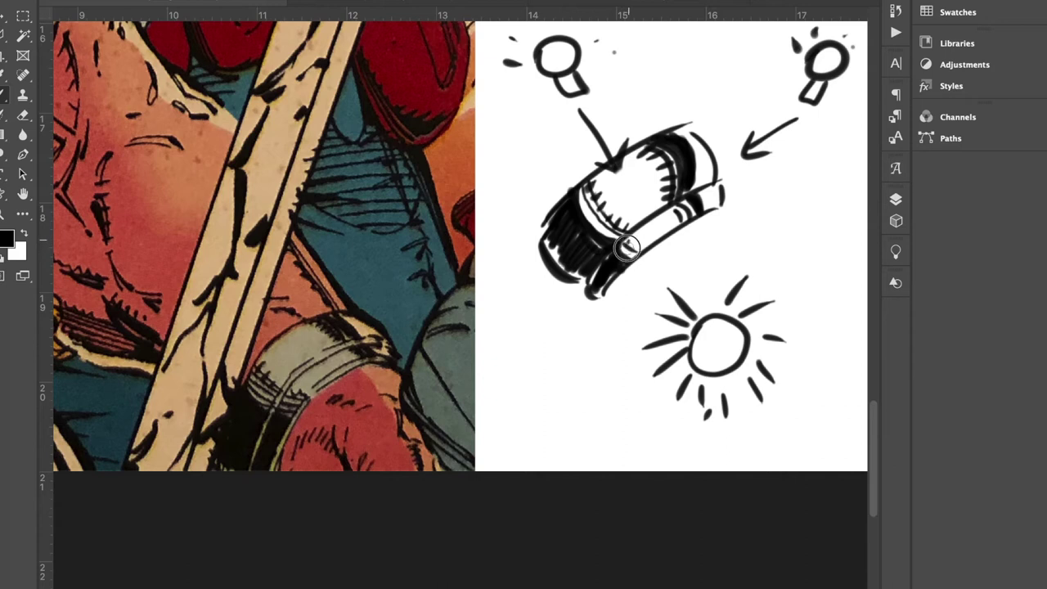
left_click_drag(679, 209, 671, 227)
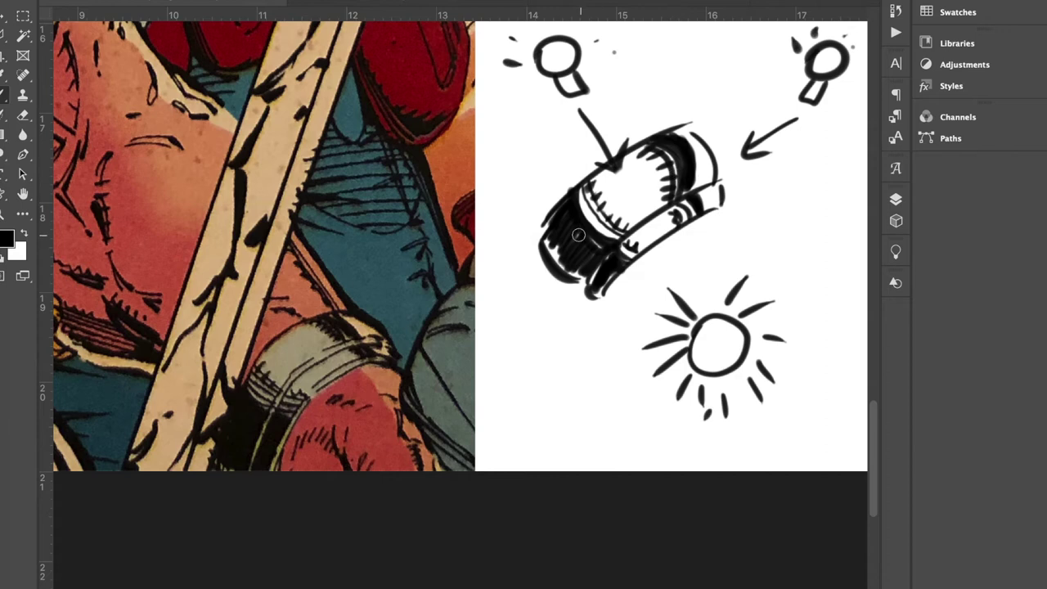
left_click_drag(563, 200, 587, 220)
Above the band, ink a thick tapered shadow shape with parallel hatch lines that shrink into dots toward the upper left.
scroll(667, 217, "up", 5)
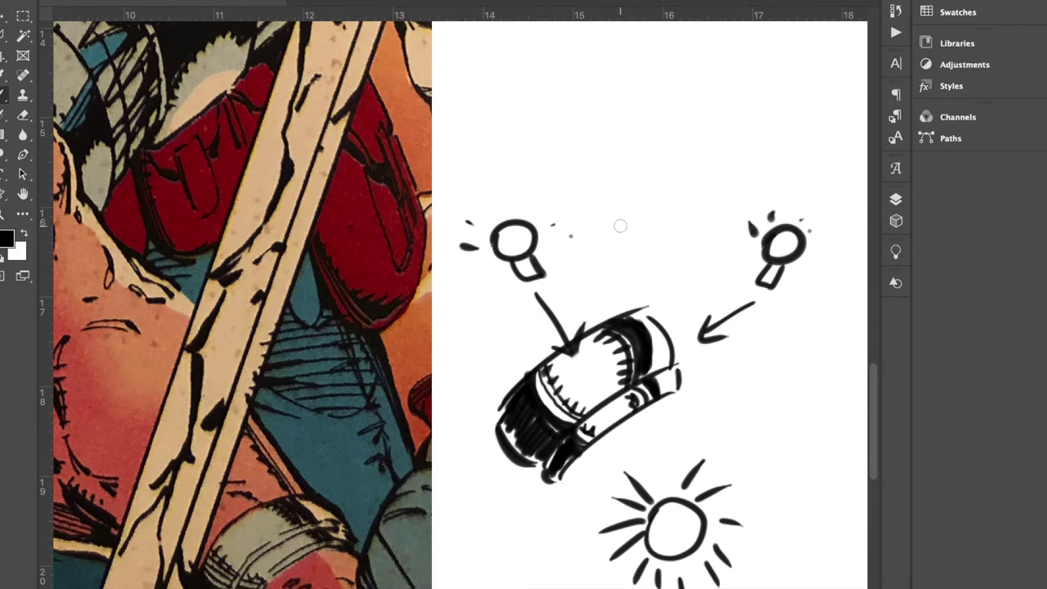
left_click_drag(612, 236, 688, 181)
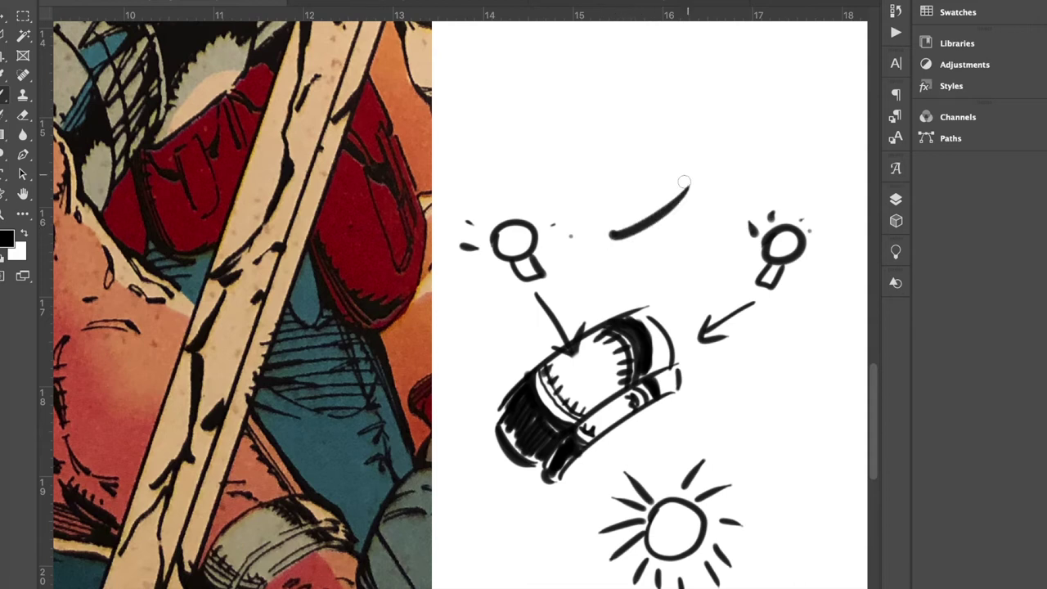
mouse_move(622, 227)
left_mouse_down()
mouse_move(678, 180)
mouse_move(615, 231)
mouse_move(635, 220)
mouse_move(608, 225)
mouse_move(664, 182)
mouse_move(660, 173)
left_mouse_up()
mouse_move(603, 200)
left_mouse_down()
mouse_move(637, 162)
mouse_move(628, 148)
mouse_move(597, 148)
left_mouse_up()
mouse_move(579, 135)
left_mouse_down()
mouse_move(571, 109)
mouse_move(577, 90)
mouse_move(555, 73)
left_mouse_up()
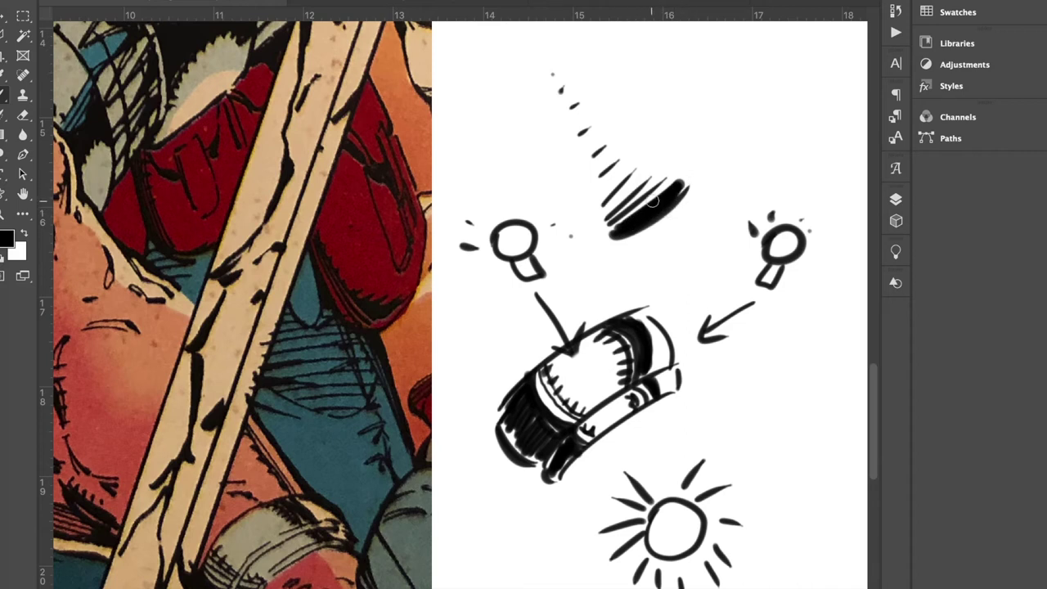
Draw a third light bulb with rays at the end of the fading hatch lines and add filament details to all the bulbs.
mouse_move(523, 46)
left_mouse_down()
mouse_move(550, 83)
mouse_move(509, 30)
mouse_move(581, 28)
mouse_move(584, 52)
left_mouse_up()
left_click_drag(507, 239, 515, 248)
left_click_drag(770, 244, 777, 259)
left_click_drag(524, 54, 540, 69)
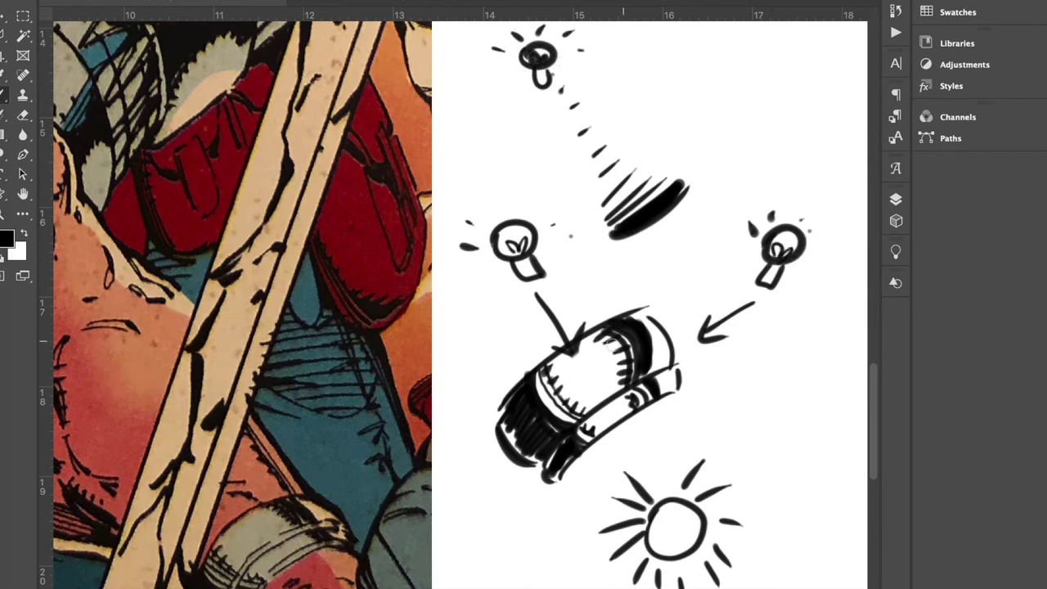
Ink a thick tapered shadow stroke to the right of the topmost light bulb, with parallel hatch lines beneath it.
scroll(636, 343, "down", 5)
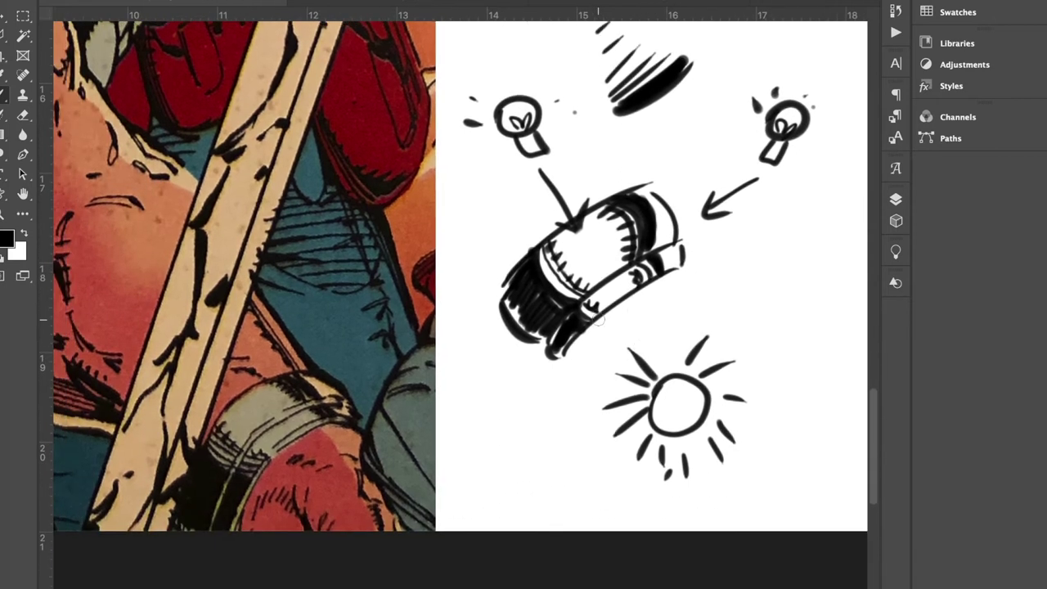
scroll(602, 321, "up", 6)
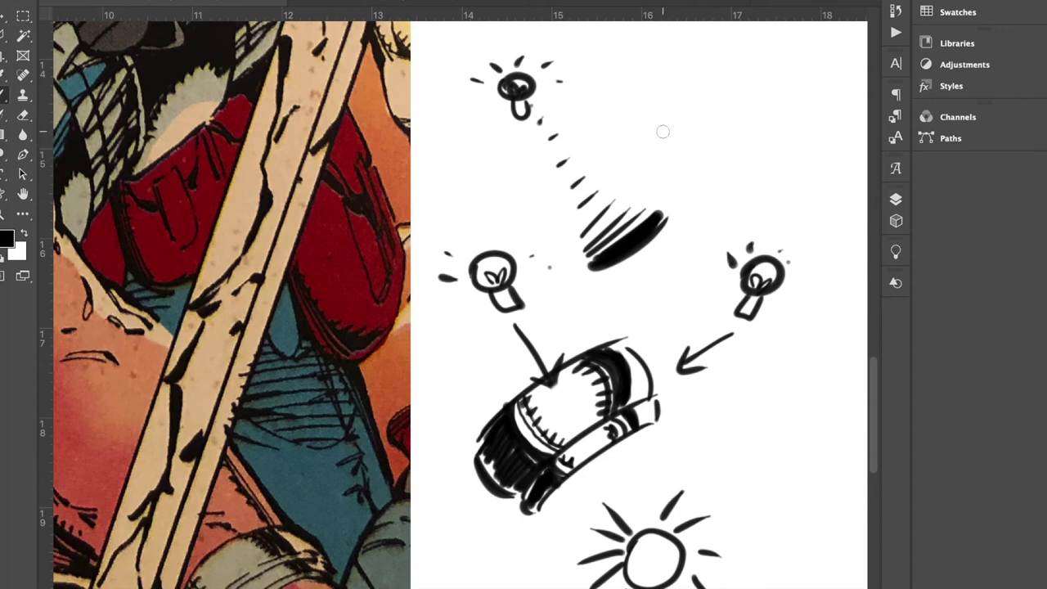
mouse_move(638, 144)
left_mouse_down()
mouse_move(715, 107)
mouse_move(641, 142)
mouse_move(696, 121)
mouse_move(682, 103)
mouse_move(728, 111)
mouse_move(646, 141)
mouse_move(712, 134)
left_mouse_up()
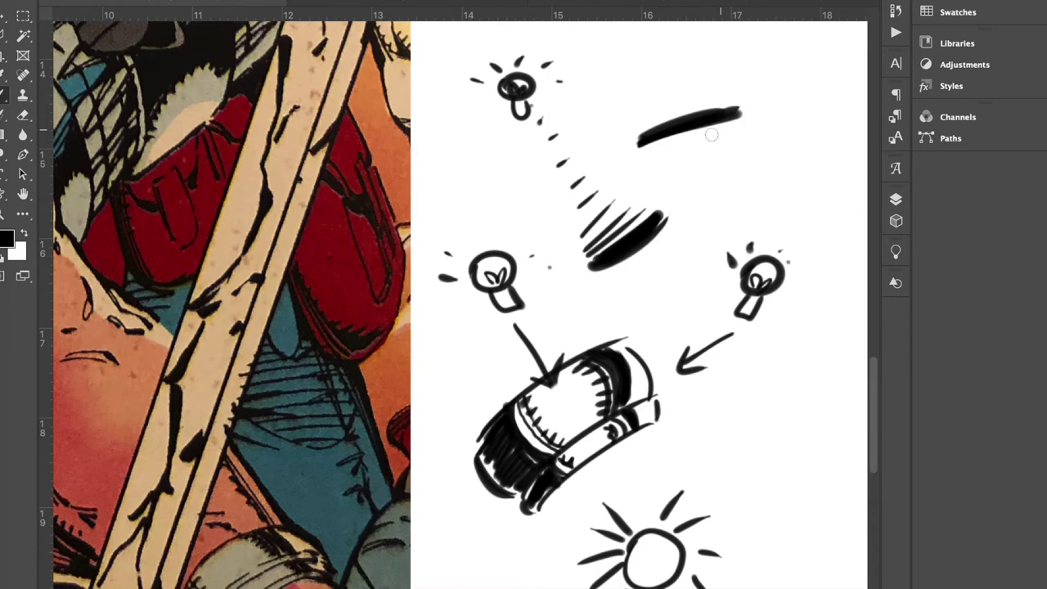
left_click_drag(645, 151, 708, 129)
mouse_move(650, 157)
left_mouse_down()
mouse_move(739, 122)
mouse_move(671, 160)
mouse_move(728, 143)
left_mouse_up()
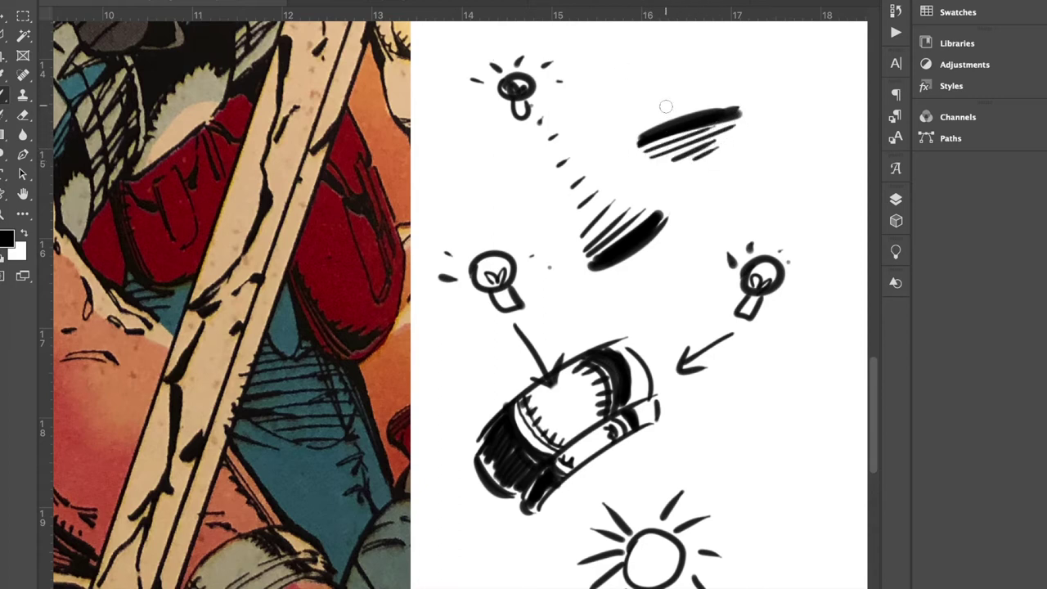
Feather the new shadow stroke's upper edge with scalloped spikes and draw a separate scalloped line above it.
mouse_move(637, 129)
left_mouse_down()
mouse_move(666, 110)
mouse_move(730, 107)
left_mouse_up()
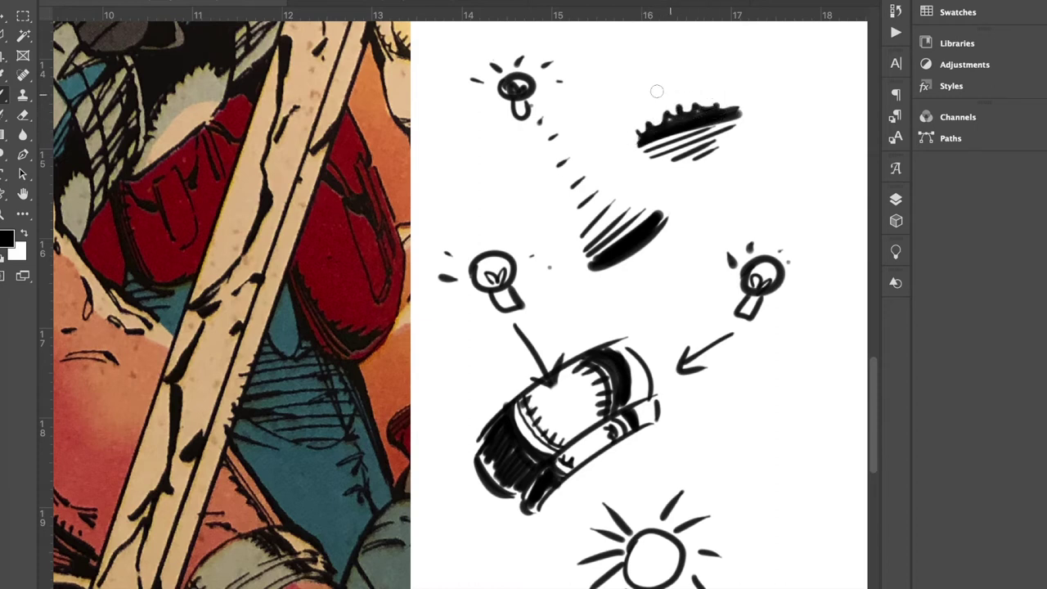
mouse_move(623, 80)
left_mouse_down()
mouse_move(656, 82)
mouse_move(657, 72)
mouse_move(730, 54)
left_mouse_up()
left_click_drag(702, 114, 735, 95)
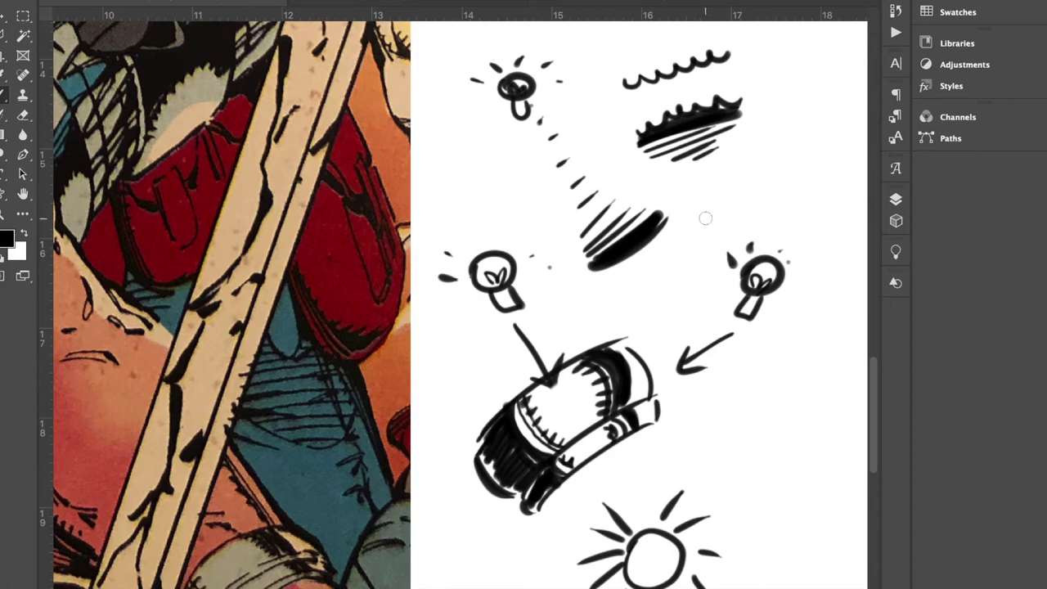
Ink a small cross-hatched shadow above the right bulb, and a spiked shadow with fading hatch lines to the right of the band.
mouse_move(721, 212)
left_mouse_down()
mouse_move(754, 200)
mouse_move(742, 213)
mouse_move(749, 204)
mouse_move(725, 207)
mouse_move(783, 170)
mouse_move(730, 199)
mouse_move(732, 185)
mouse_move(739, 190)
mouse_move(730, 177)
mouse_move(781, 170)
left_mouse_up()
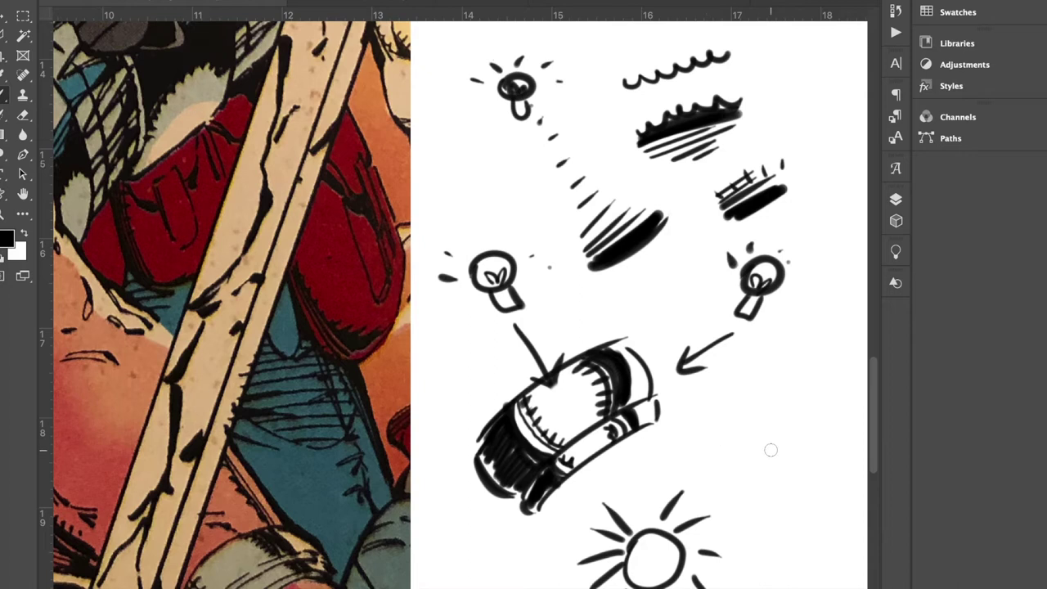
mouse_move(746, 453)
left_mouse_down()
mouse_move(764, 449)
mouse_move(736, 458)
mouse_move(746, 439)
mouse_move(801, 412)
left_mouse_up()
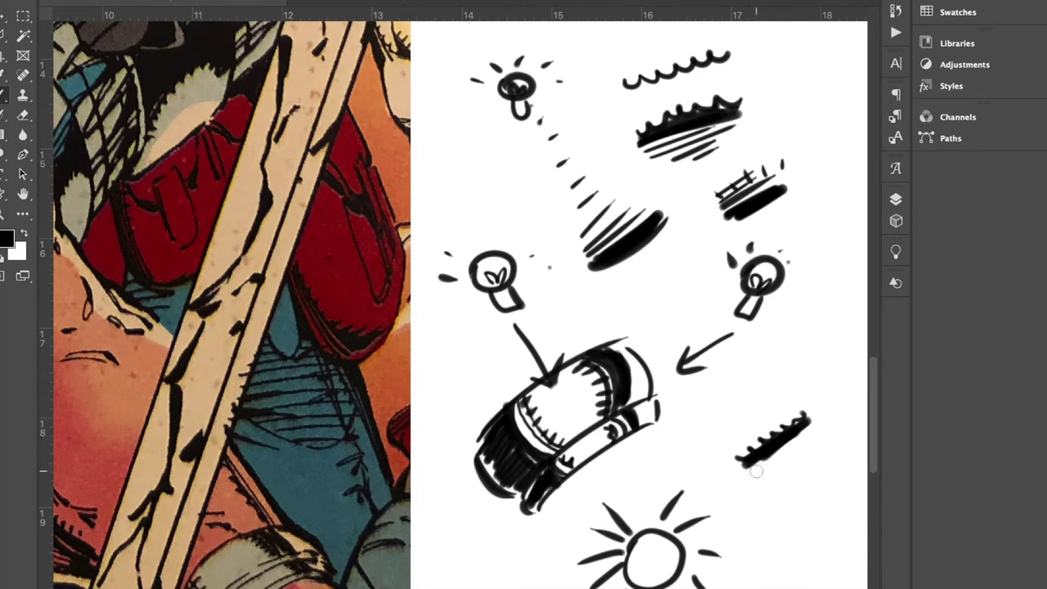
left_click_drag(744, 476, 808, 438)
mouse_move(777, 478)
left_mouse_down()
mouse_move(815, 440)
mouse_move(813, 474)
left_mouse_up()
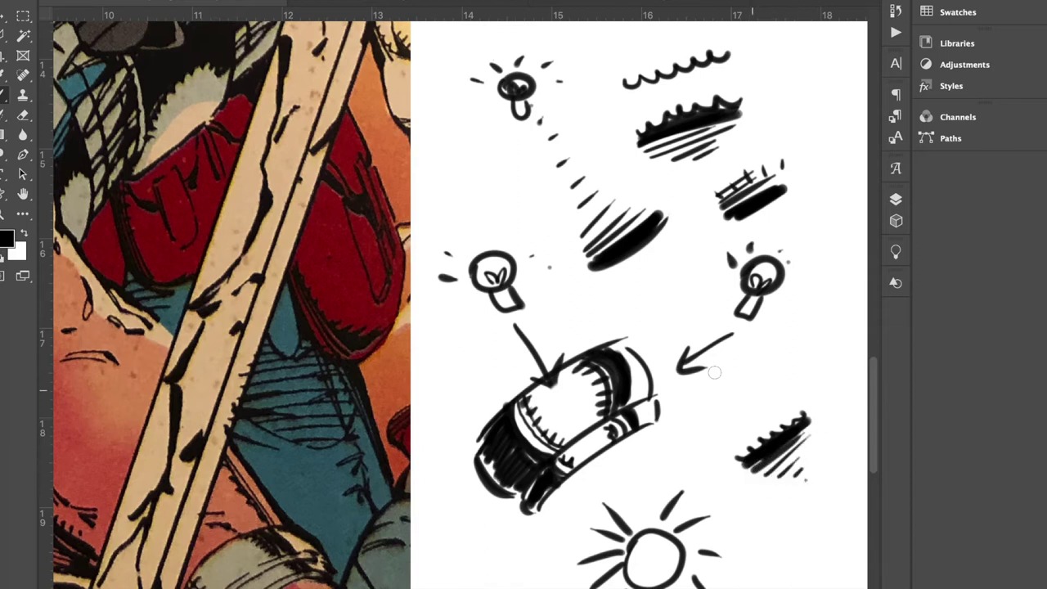
Try sketching a rounded form in the blank area above the bulbs, with a black core shadow and horizontal hatching on both sides.
scroll(677, 369, "up", 10)
right_click(676, 357)
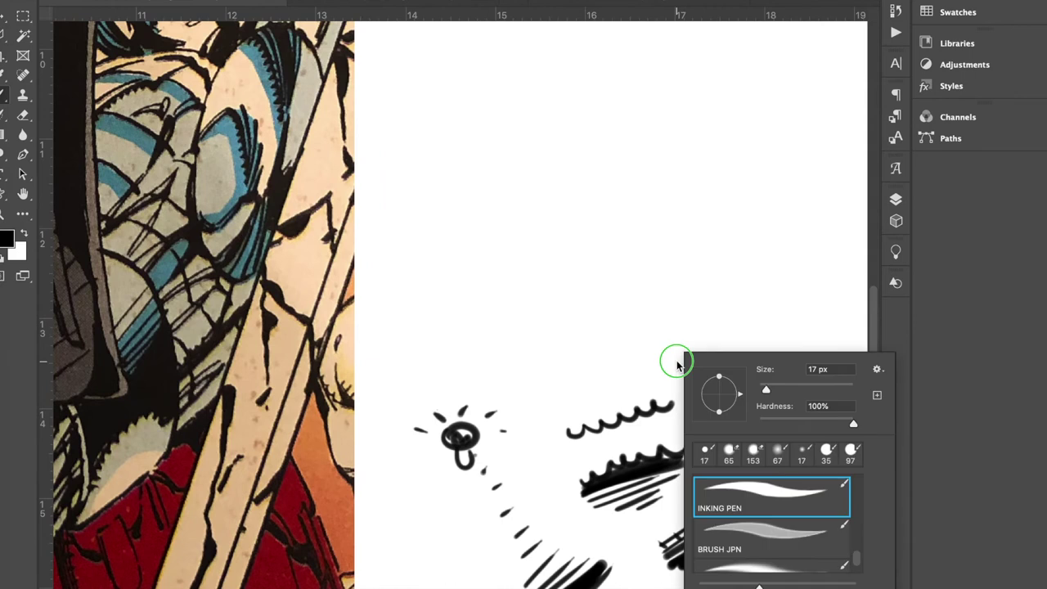
left_click(499, 165)
mouse_move(499, 165)
left_mouse_down()
mouse_move(467, 222)
mouse_move(498, 255)
left_mouse_up()
left_click_drag(587, 169, 593, 259)
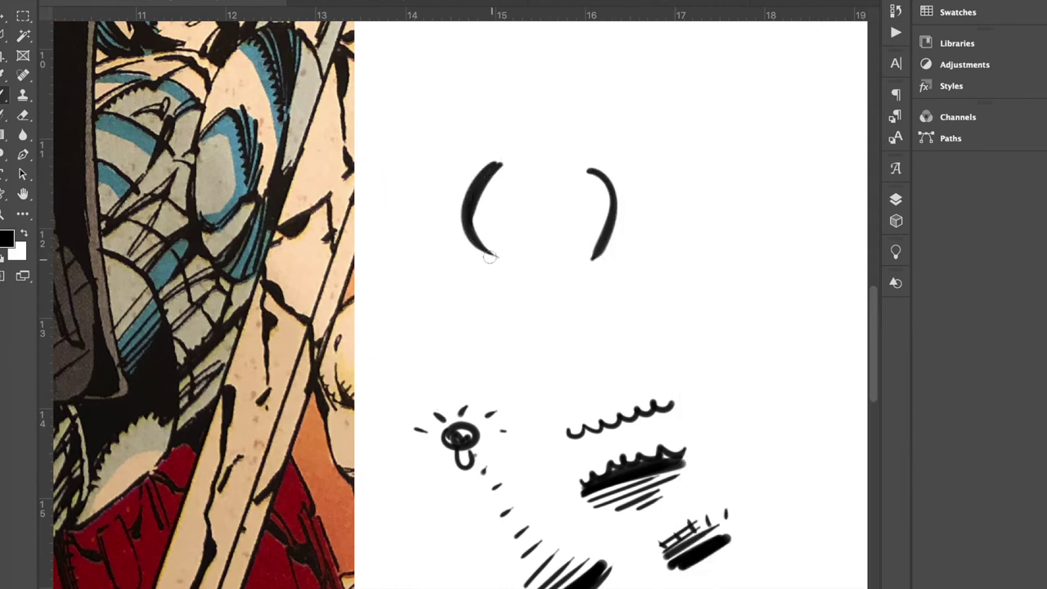
left_click_drag(482, 249, 505, 264)
left_click_drag(607, 235, 571, 272)
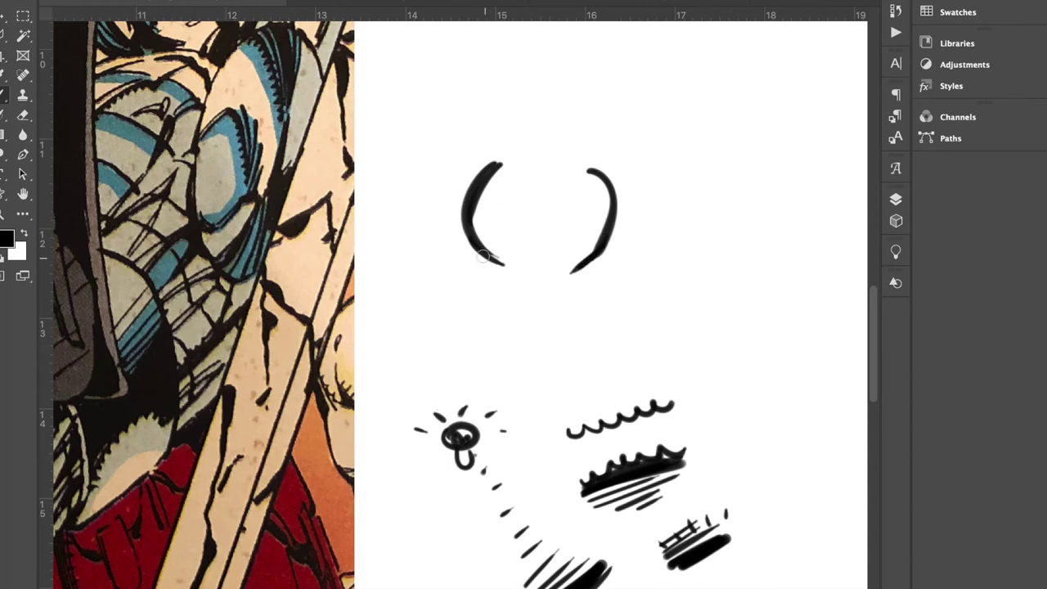
mouse_move(470, 216)
left_mouse_down()
mouse_move(597, 235)
mouse_move(508, 222)
mouse_move(601, 221)
mouse_move(465, 216)
mouse_move(596, 222)
mouse_move(504, 224)
mouse_move(488, 243)
mouse_move(467, 237)
mouse_move(595, 237)
mouse_move(552, 254)
mouse_move(490, 256)
mouse_move(548, 283)
left_mouse_up()
mouse_move(476, 199)
left_mouse_down()
mouse_move(524, 221)
mouse_move(498, 198)
mouse_move(548, 214)
mouse_move(512, 181)
mouse_move(544, 194)
mouse_move(478, 221)
mouse_move(550, 199)
mouse_move(481, 173)
mouse_move(519, 142)
left_mouse_up()
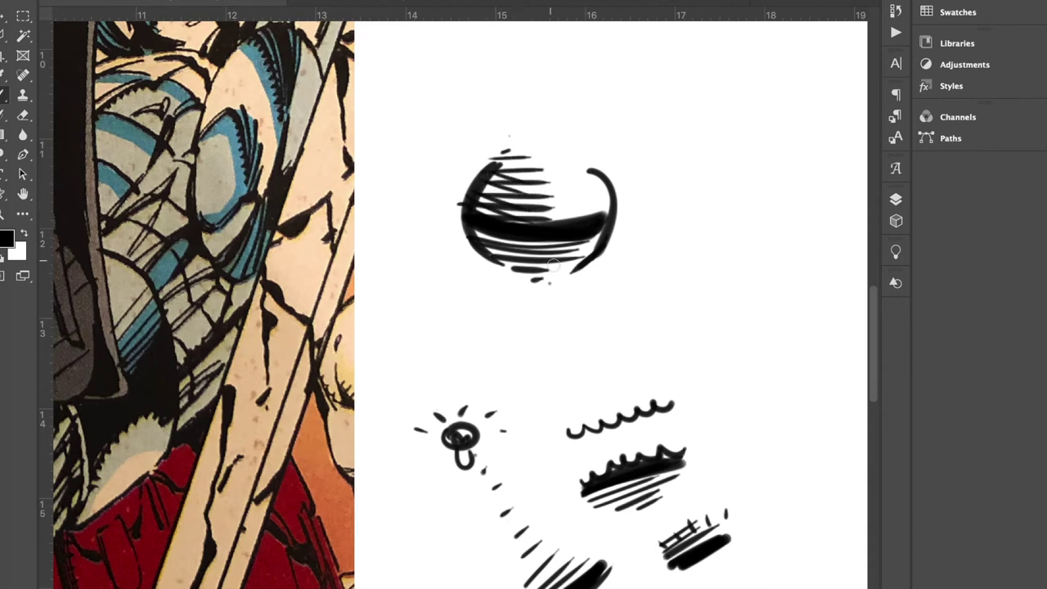
Try softening the rounded form's upper-left hatching with the Blur tool, and remove the whole form.
left_click(25, 137)
mouse_move(489, 189)
left_mouse_down()
mouse_move(477, 166)
mouse_move(516, 139)
mouse_move(474, 212)
mouse_move(485, 174)
left_mouse_up()
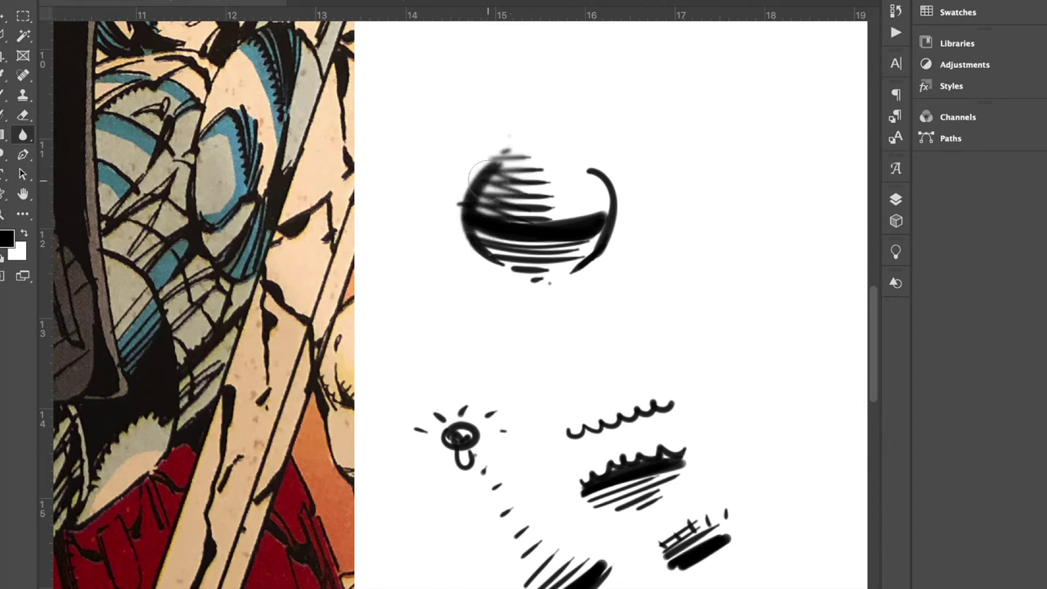
left_click(23, 114)
mouse_move(474, 216)
left_mouse_down()
mouse_move(513, 145)
mouse_move(489, 146)
mouse_move(545, 288)
mouse_move(575, 261)
mouse_move(594, 200)
mouse_move(627, 165)
left_mouse_up()
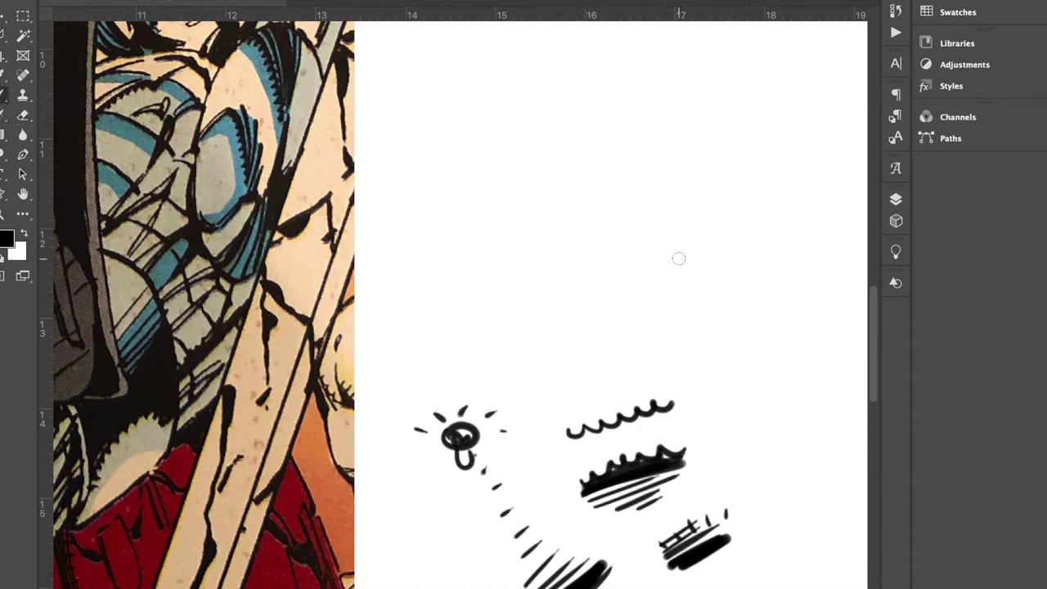
Outline a tilted cylindrical form above the bulbs with two curved ends and two straight parallel sides.
scroll(570, 297, "left", 5)
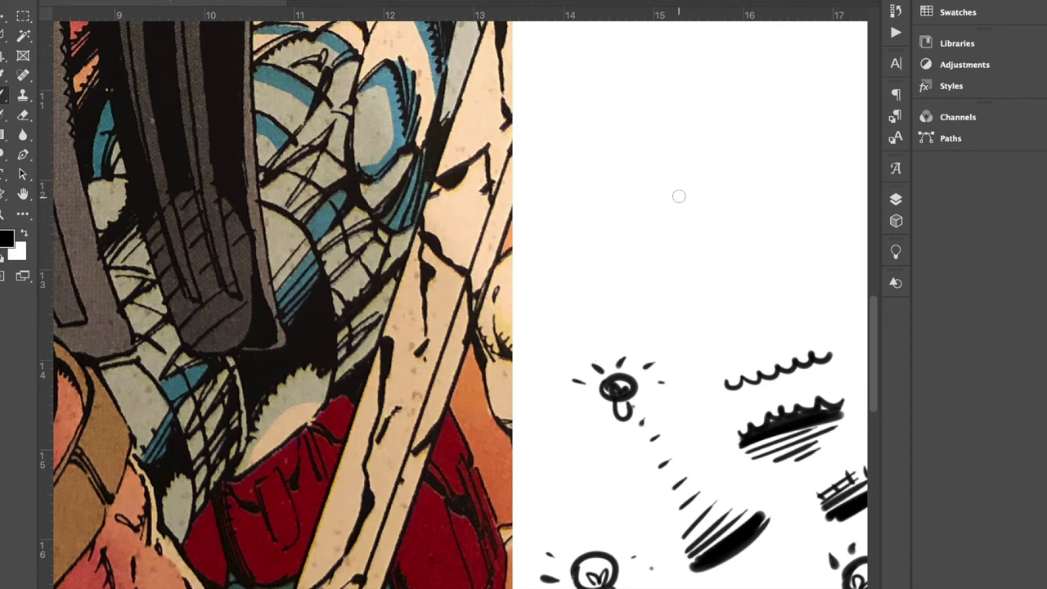
mouse_move(580, 175)
left_mouse_down()
mouse_move(661, 290)
mouse_move(659, 304)
left_mouse_up()
mouse_move(704, 74)
left_mouse_down()
mouse_move(742, 92)
mouse_move(781, 155)
mouse_move(782, 202)
left_mouse_up()
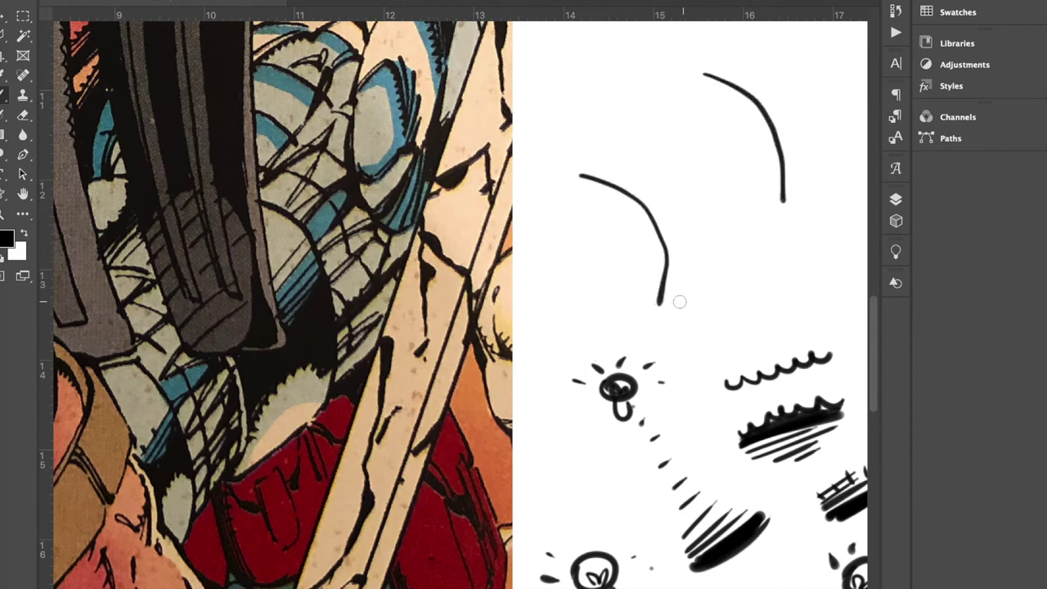
left_click_drag(681, 301, 771, 204)
left_click_drag(565, 162, 675, 73)
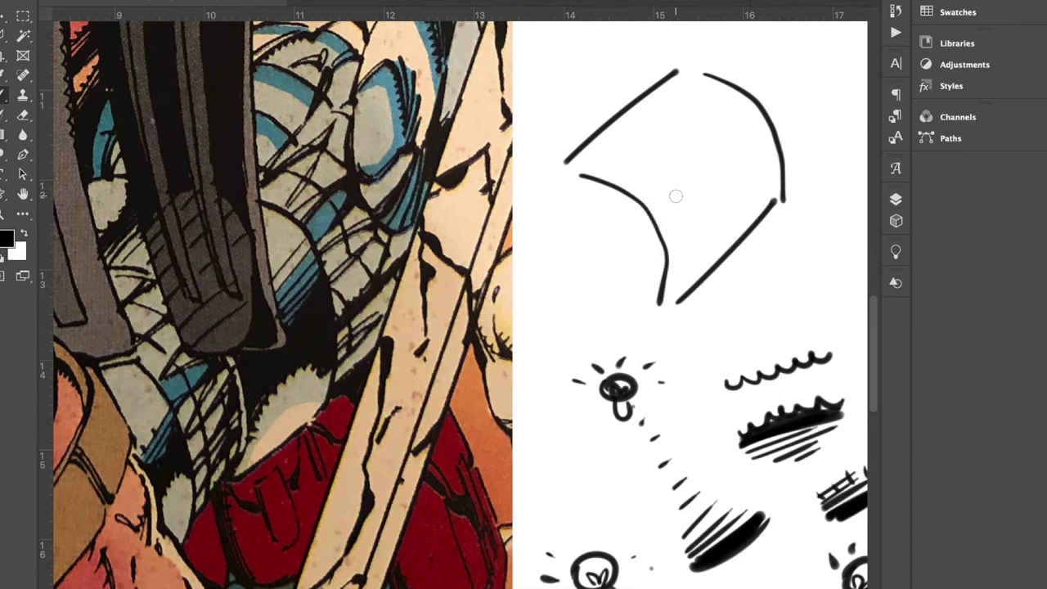
Fill the cylinder's core shadow with solid black and draw two arrows pointing at it from opposite sides as light directions.
mouse_move(652, 207)
left_mouse_down()
mouse_move(728, 145)
mouse_move(733, 112)
mouse_move(723, 159)
mouse_move(670, 205)
left_mouse_up()
mouse_move(670, 253)
left_mouse_down()
mouse_move(697, 211)
mouse_move(740, 187)
mouse_move(779, 193)
left_mouse_up()
mouse_move(672, 198)
left_mouse_down()
mouse_move(666, 237)
mouse_move(676, 201)
mouse_move(700, 186)
mouse_move(671, 202)
mouse_move(718, 162)
mouse_move(740, 188)
mouse_move(764, 176)
mouse_move(771, 138)
mouse_move(734, 87)
mouse_move(738, 173)
mouse_move(741, 131)
mouse_move(753, 145)
mouse_move(724, 164)
left_mouse_up()
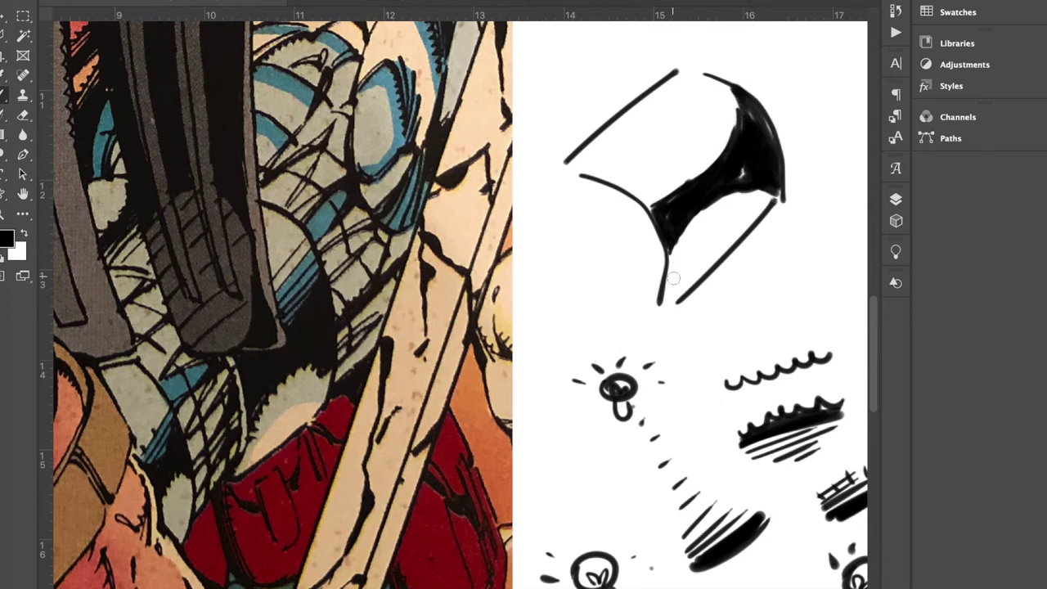
mouse_move(725, 348)
left_mouse_down()
mouse_move(718, 293)
mouse_move(710, 301)
mouse_move(749, 293)
left_mouse_up()
left_click_drag(537, 49, 604, 91)
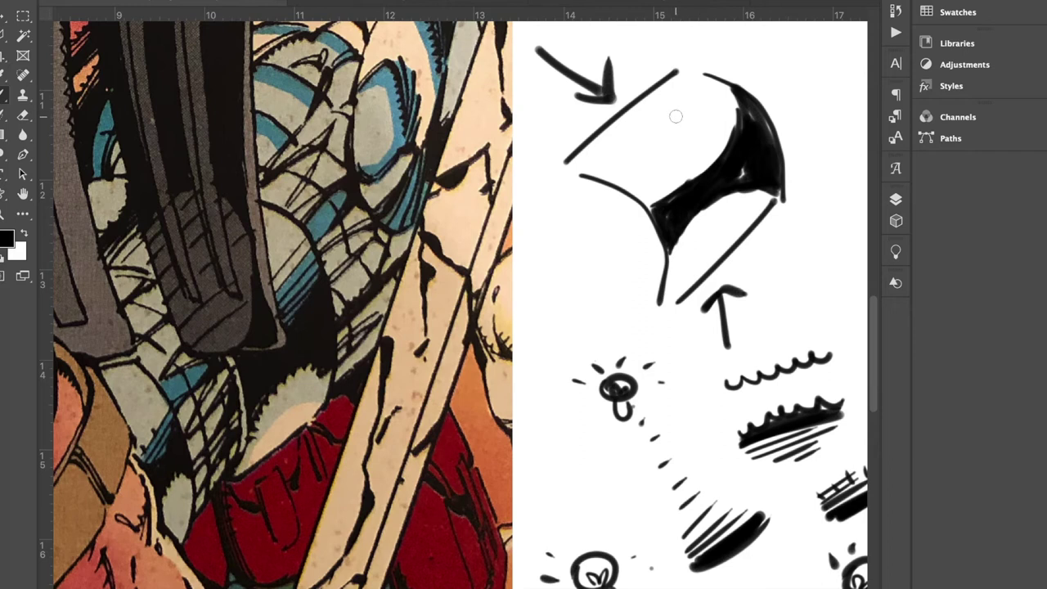
Feather the core shadow's upper edge with hatch lines fading into dots, and its lower edge with small scalloped spikes.
mouse_move(743, 180)
left_mouse_down()
mouse_move(753, 163)
mouse_move(664, 213)
mouse_move(732, 135)
left_mouse_up()
mouse_move(648, 203)
left_mouse_down()
mouse_move(690, 152)
mouse_move(640, 193)
mouse_move(725, 110)
left_mouse_up()
mouse_move(646, 176)
left_mouse_down()
mouse_move(691, 135)
mouse_move(681, 121)
mouse_move(643, 131)
left_mouse_up()
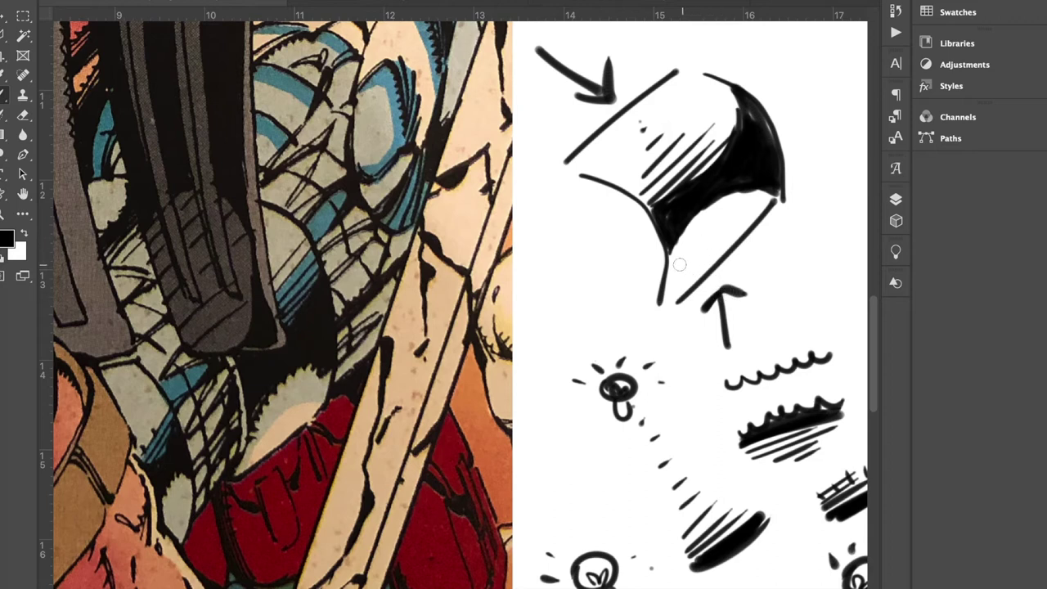
mouse_move(670, 261)
left_mouse_down()
mouse_move(684, 226)
mouse_move(702, 230)
mouse_move(698, 211)
mouse_move(717, 214)
mouse_move(743, 185)
mouse_move(781, 184)
mouse_move(758, 201)
left_mouse_up()
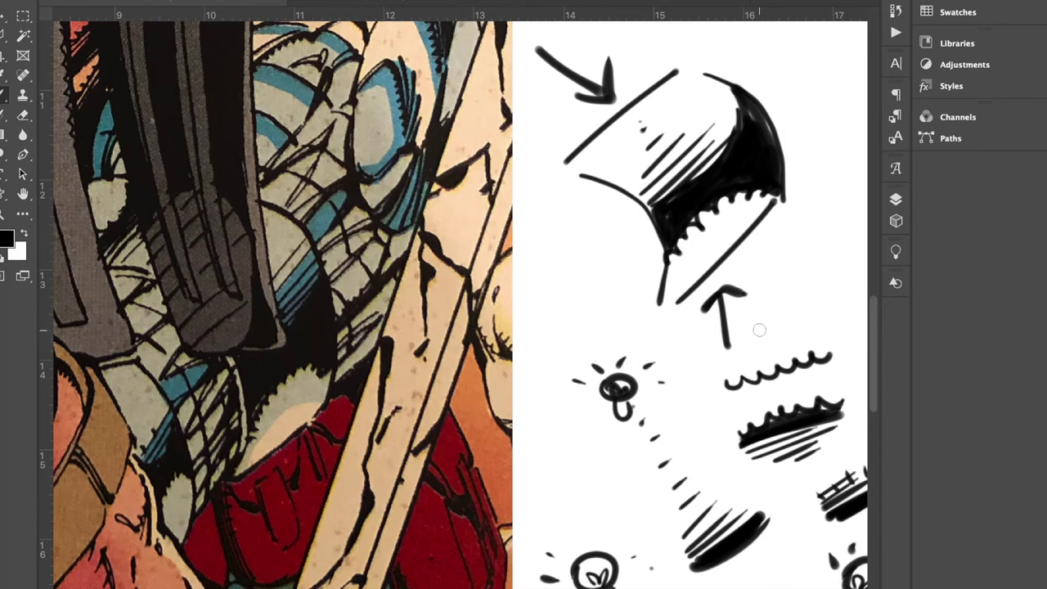
Examine the inked shadows and feathering on the arm, shoulder and wristband in the comic cover reference.
scroll(740, 324, "down", 5)
scroll(740, 324, "left", 5)
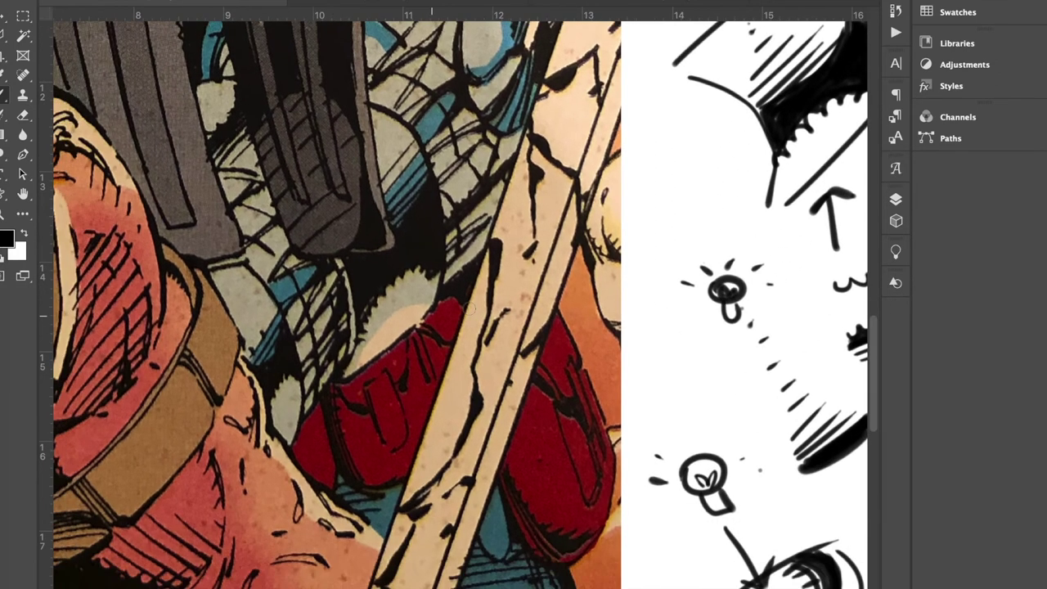
scroll(499, 313, "left", 4)
scroll(499, 313, "down", 2)
scroll(508, 405, "down", 2)
scroll(508, 406, "left", 2)
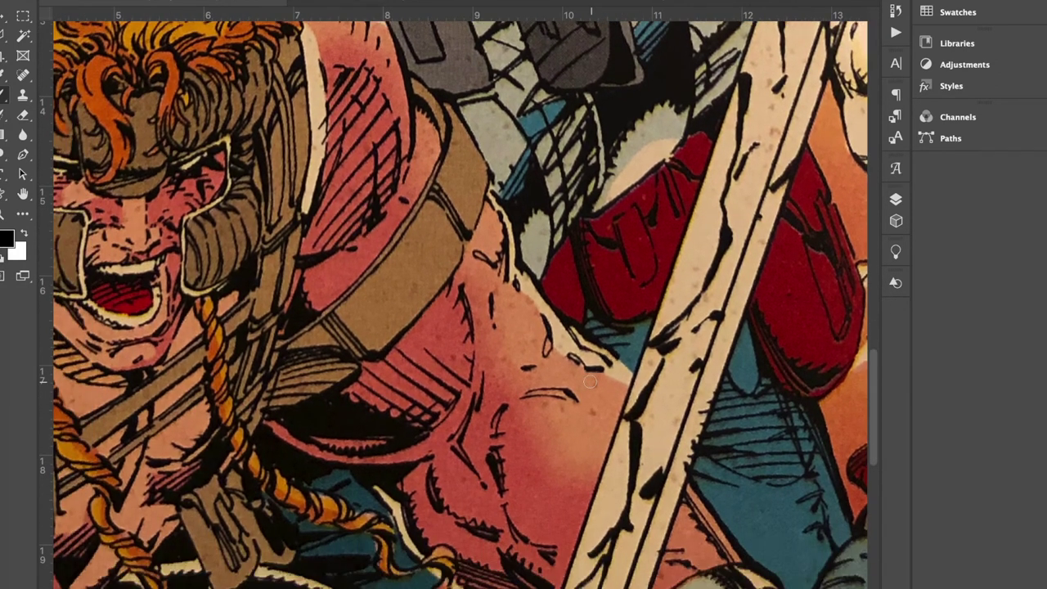
scroll(499, 454, "down", 4)
scroll(499, 454, "right", 2)
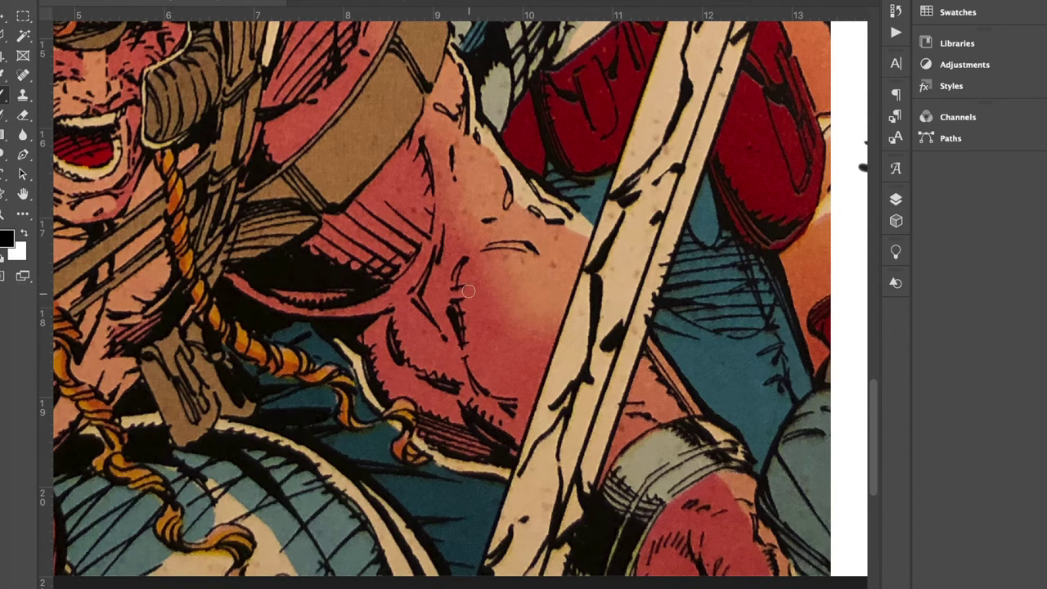
scroll(462, 319, "right", 5)
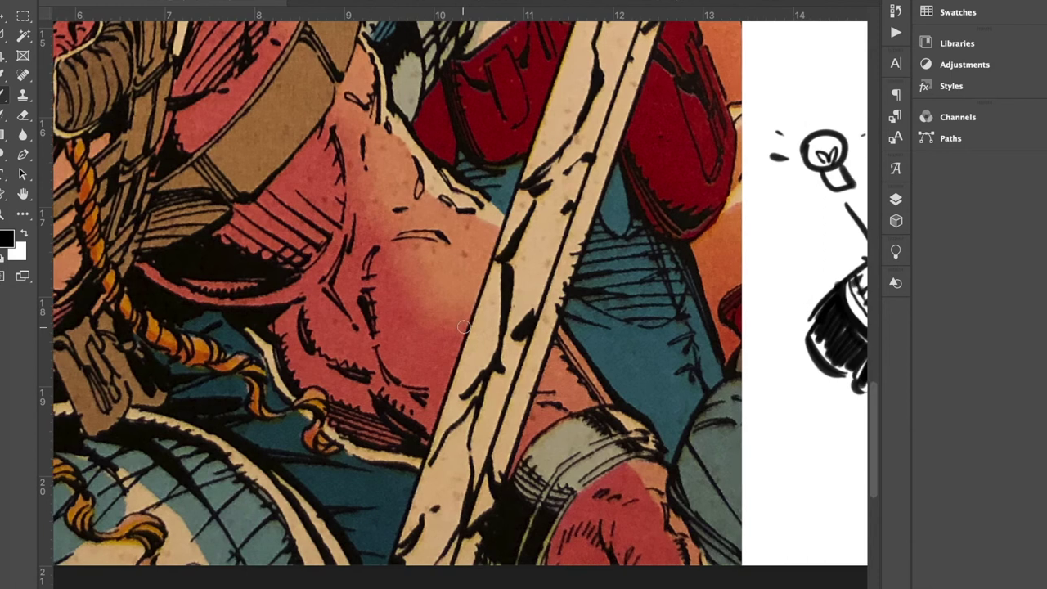
scroll(337, 284, "right", 5)
scroll(337, 284, "down", 3)
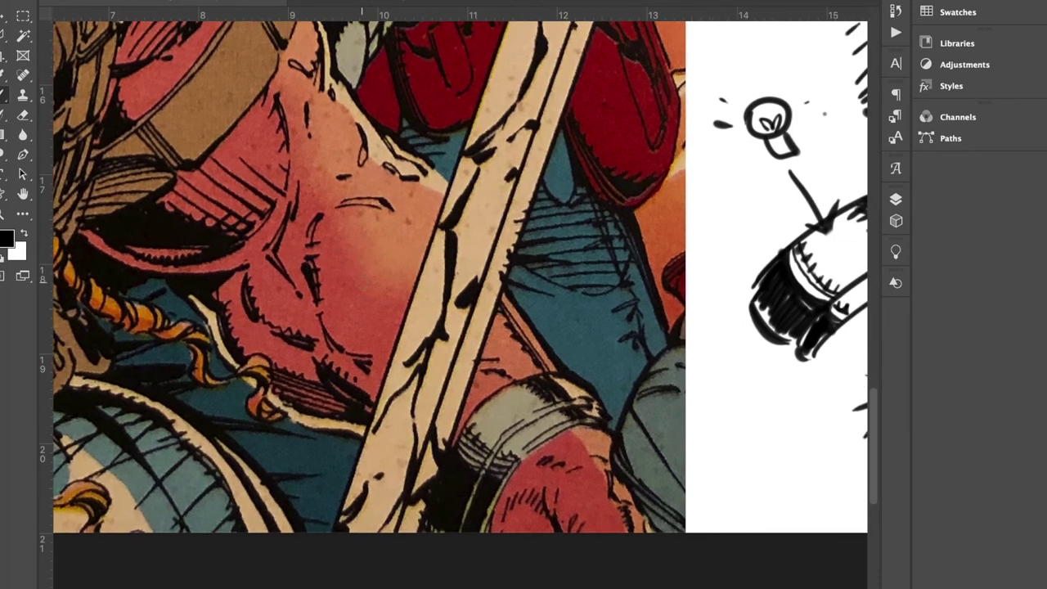
Outline a large forearm tapering down to a curved wristband in the blank area right of the practice sketches.
scroll(722, 344, "right", 20)
scroll(722, 343, "up", 10)
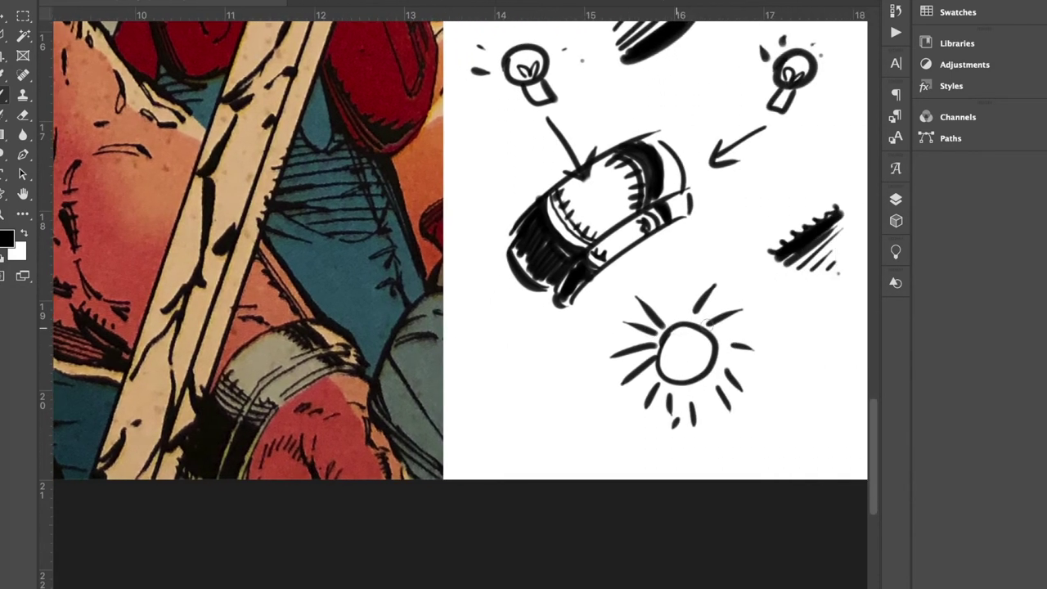
scroll(697, 277, "right", 11)
scroll(697, 277, "down", 2)
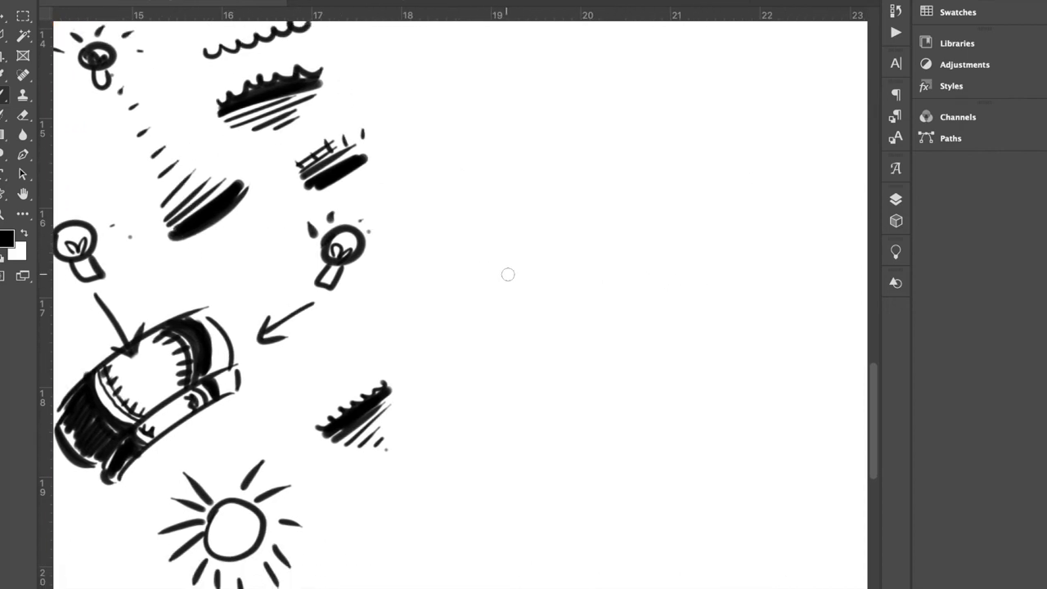
mouse_move(463, 242)
left_mouse_down()
mouse_move(470, 355)
mouse_move(490, 315)
mouse_move(494, 380)
mouse_move(530, 405)
left_mouse_up()
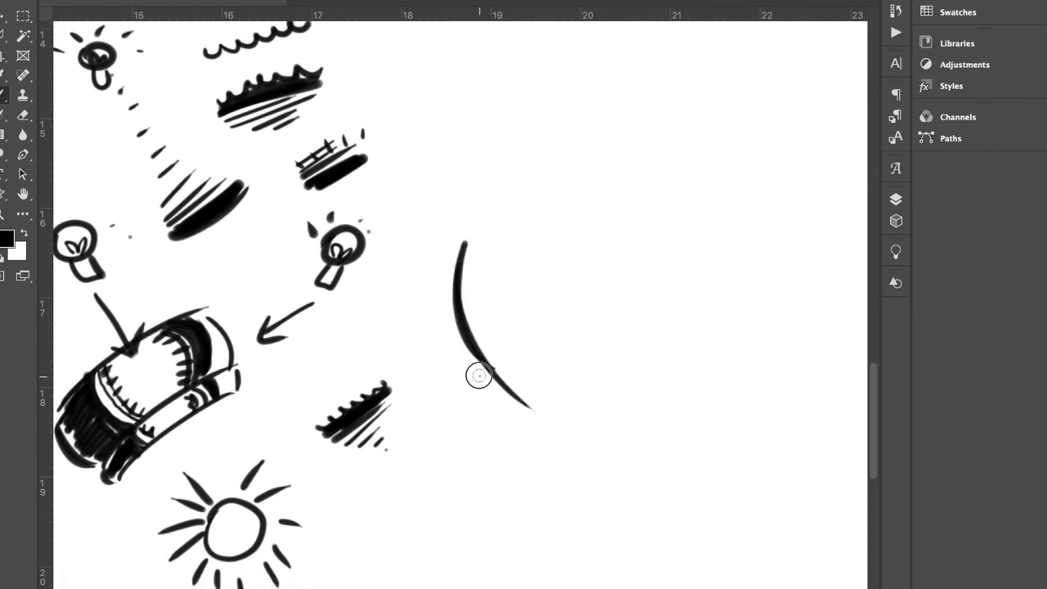
left_click_drag(481, 376, 564, 463)
left_click_drag(627, 203, 692, 321)
left_click_drag(669, 231, 705, 409)
left_click_drag(703, 370, 696, 458)
mouse_move(568, 473)
left_mouse_down()
mouse_move(674, 449)
mouse_move(564, 503)
mouse_move(697, 501)
left_mouse_up()
left_click_drag(699, 460, 709, 501)
left_click_drag(581, 530, 700, 509)
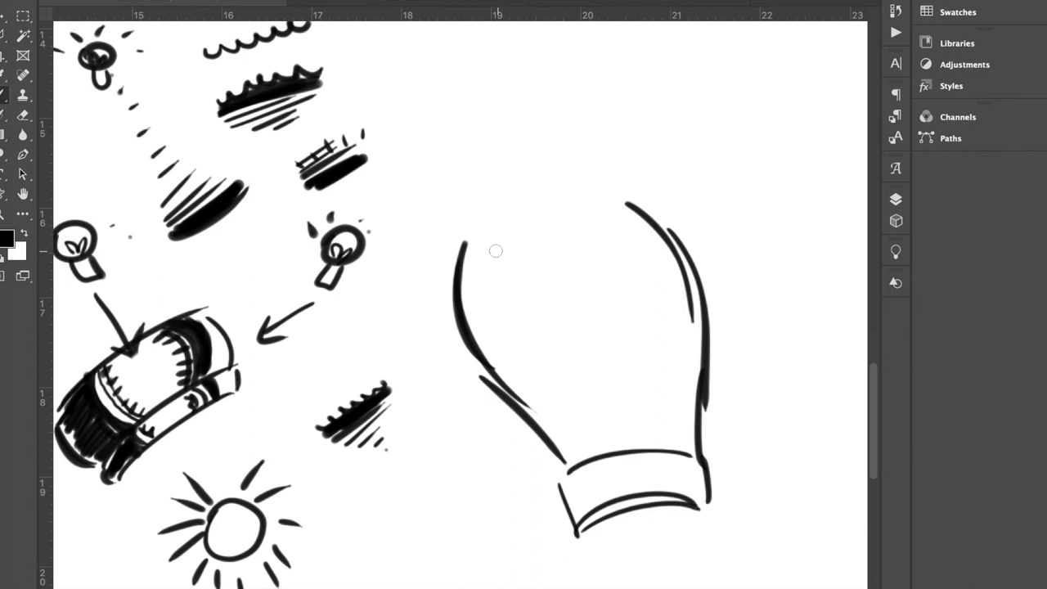
Add short tapered strokes above the forearm, inside its upper part and just above the wristband to suggest folds and muscles.
mouse_move(416, 191)
left_mouse_down()
mouse_move(467, 235)
mouse_move(530, 212)
left_mouse_up()
left_click_drag(570, 152, 566, 184)
left_click_drag(635, 191, 630, 151)
left_click_drag(548, 243, 544, 293)
left_click_drag(482, 255, 509, 276)
left_click_drag(597, 443, 586, 419)
left_click_drag(666, 436, 660, 414)
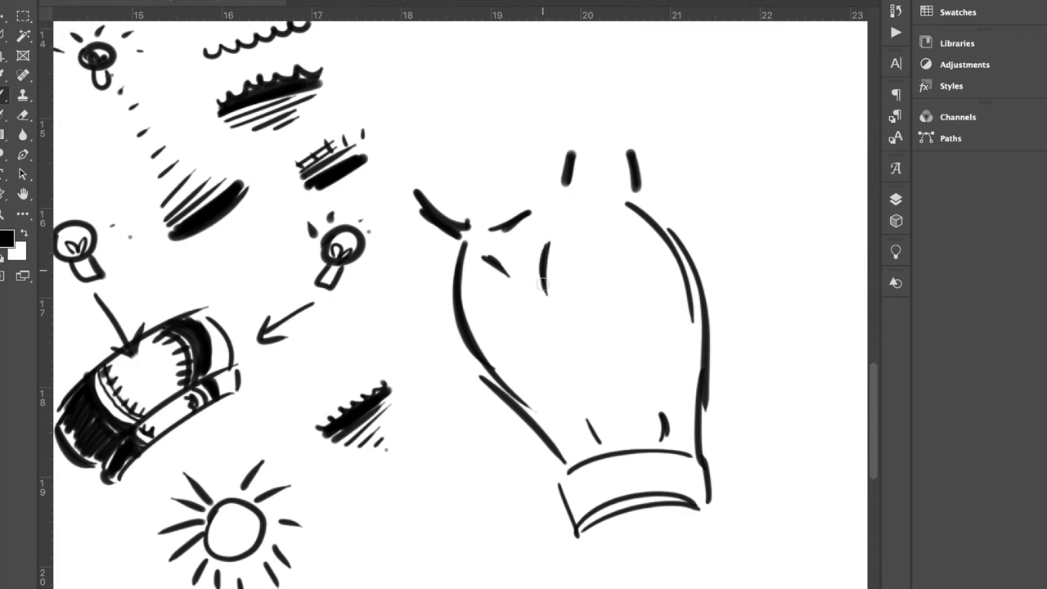
Compare the shaded wristband sketch with the arm and wristband in the comic cover reference.
scroll(474, 354, "left", 15)
scroll(474, 353, "down", 6)
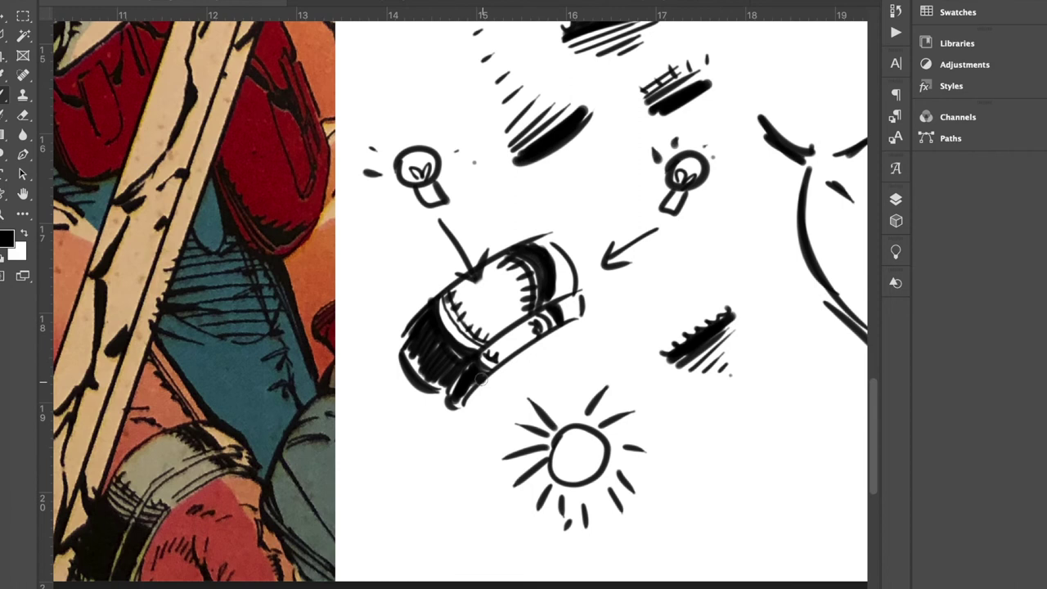
scroll(476, 362, "up", 5)
scroll(477, 362, "left", 3)
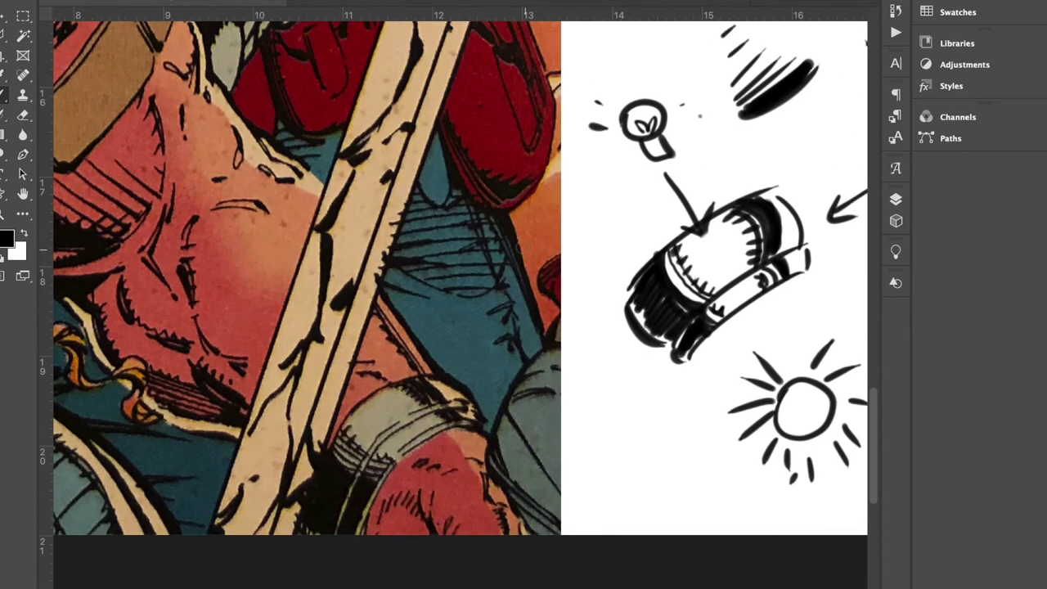
scroll(460, 278, "right", 10)
scroll(460, 278, "up", 3)
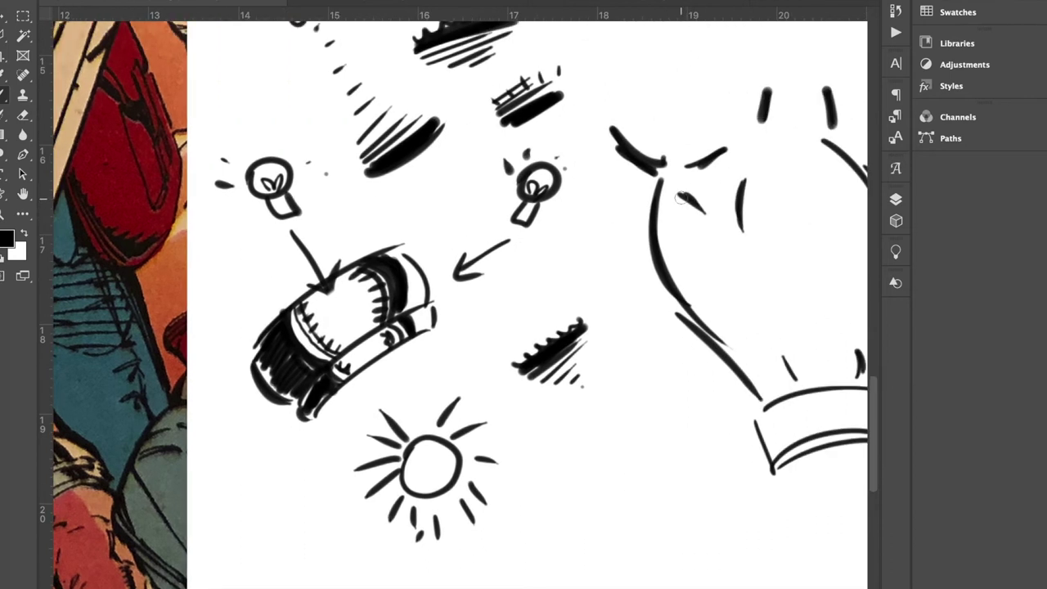
Add cross-hatching and trailing dots to the two short tapered strokes in the upper part of the forearm.
left_click_drag(749, 184, 751, 228)
left_click_drag(746, 187, 759, 185)
left_click_drag(746, 198, 759, 205)
left_click(749, 233)
left_click(759, 239)
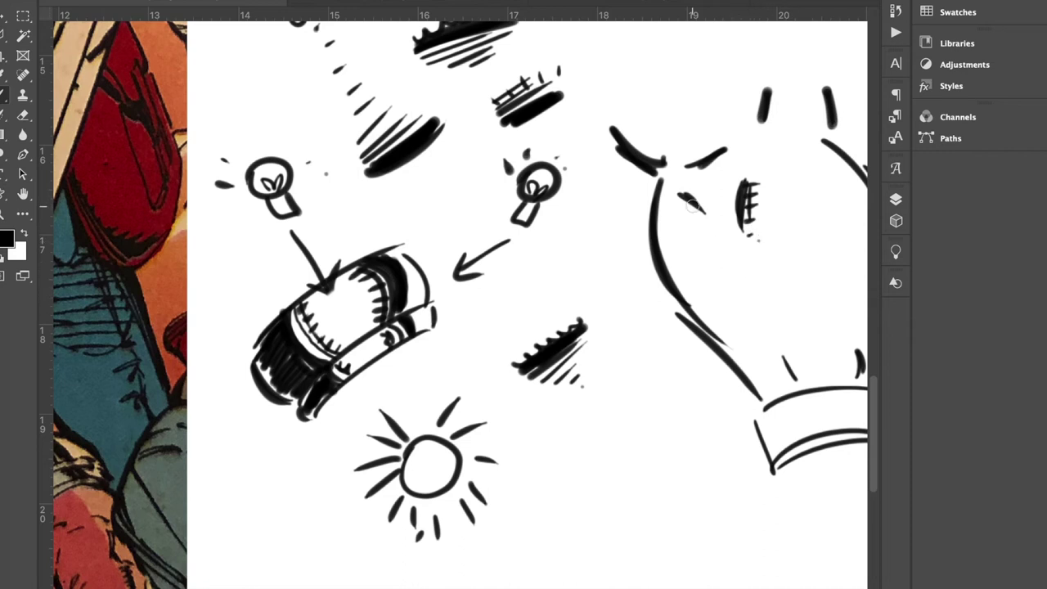
scroll(694, 242, "left", 10)
scroll(442, 237, "left", 9)
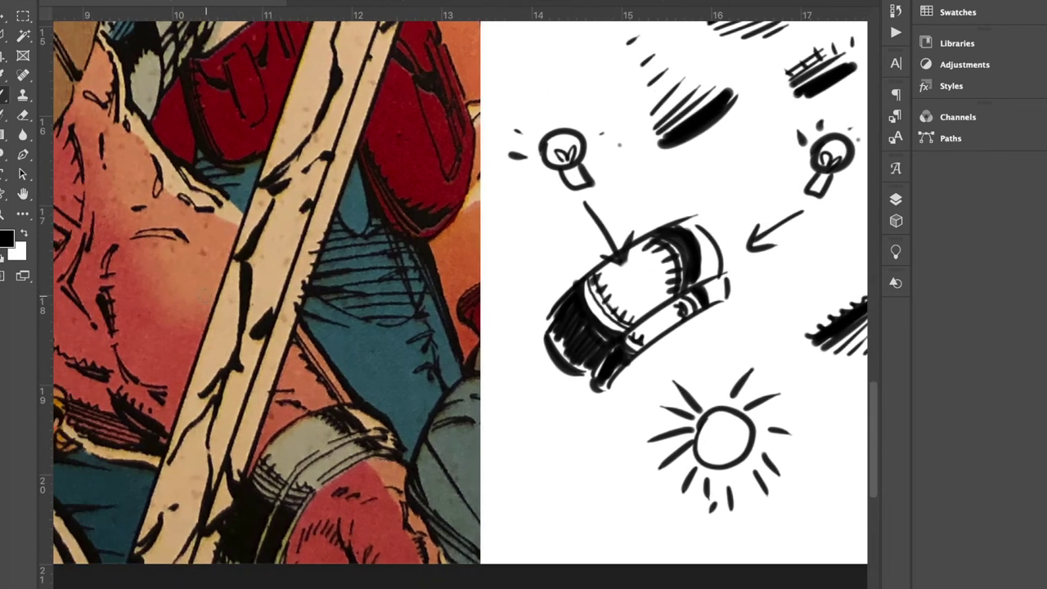
scroll(705, 219, "right", 8)
scroll(705, 219, "right", 10)
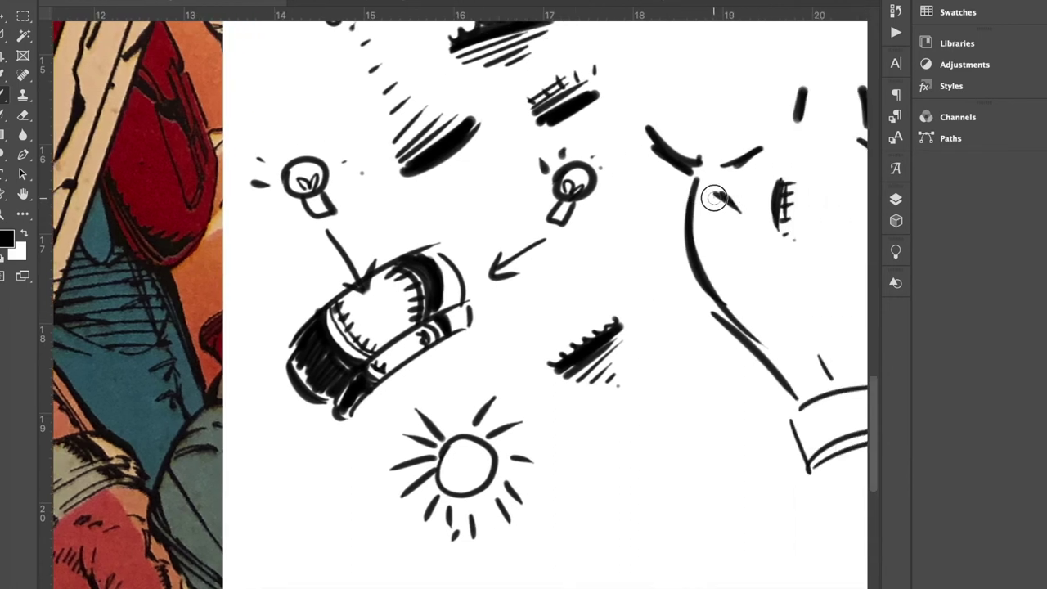
left_click_drag(713, 196, 736, 214)
left_click(740, 216)
left_click(752, 232)
Compare the forearm sketch with the inked core shadows on the arm in the comic cover reference.
scroll(757, 282, "right", 10)
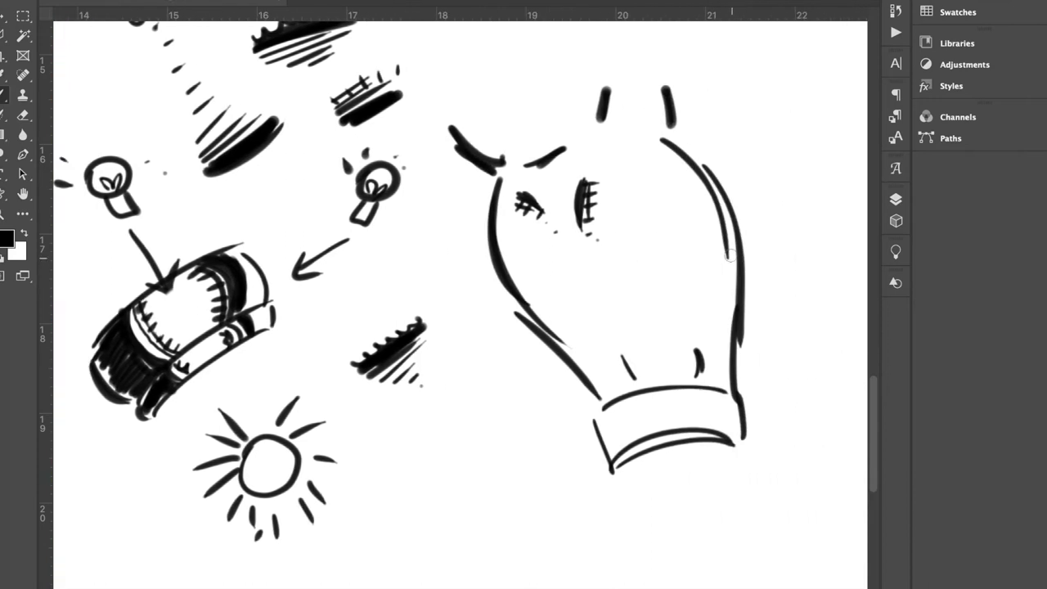
scroll(556, 294, "left", 5)
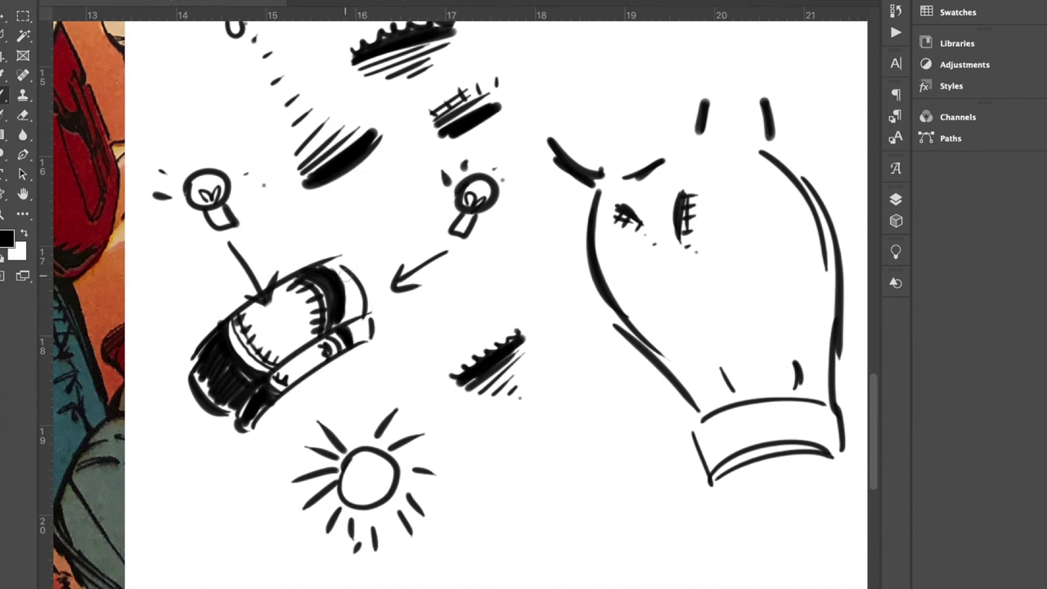
scroll(350, 281, "left", 15)
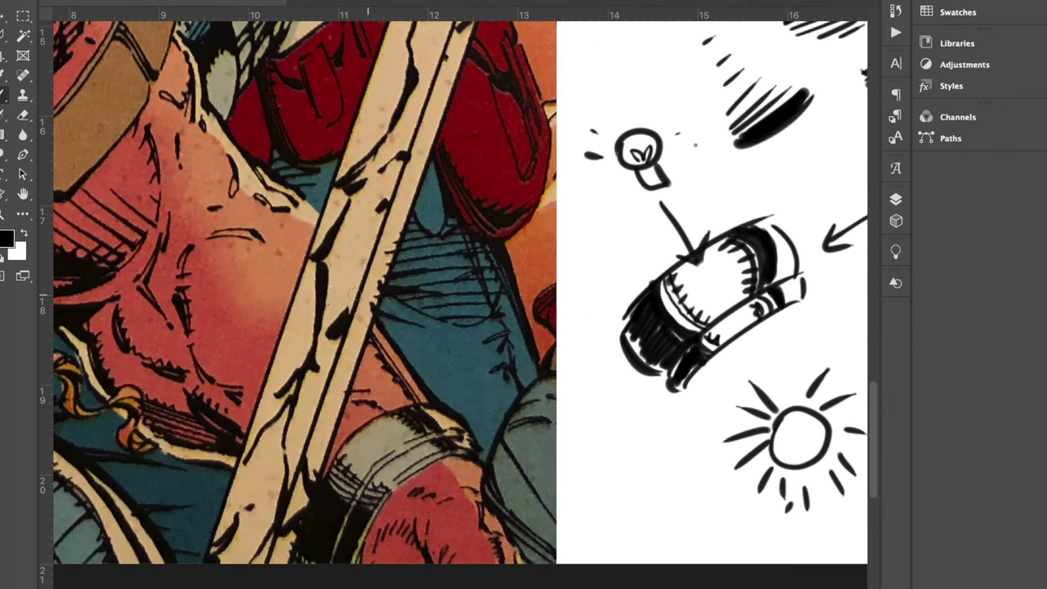
scroll(351, 297, "left", 5)
scroll(351, 297, "down", 1)
scroll(400, 345, "up", 5)
scroll(400, 345, "left", 2)
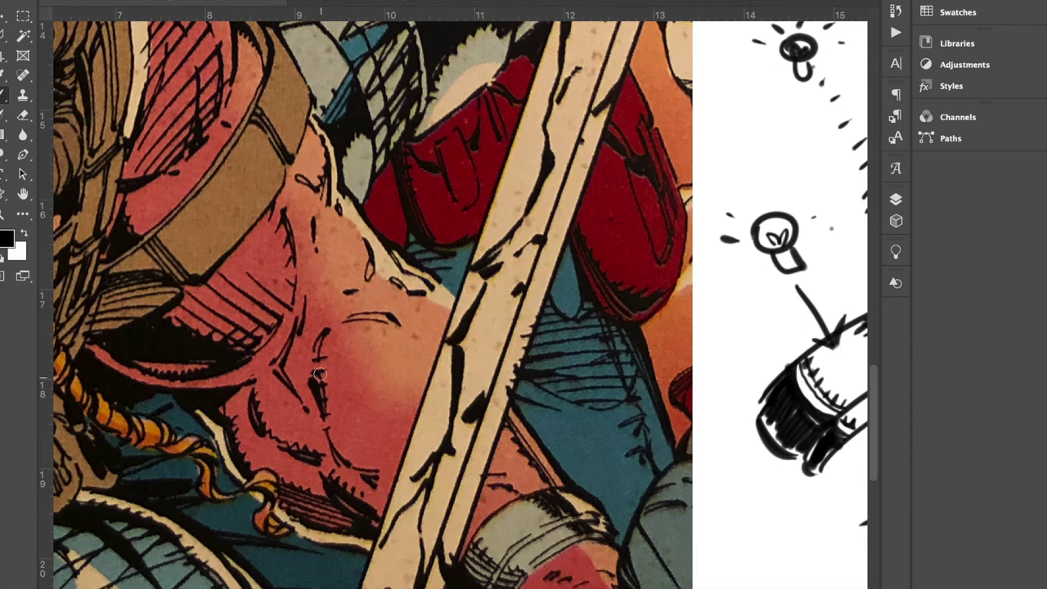
scroll(486, 313, "right", 15)
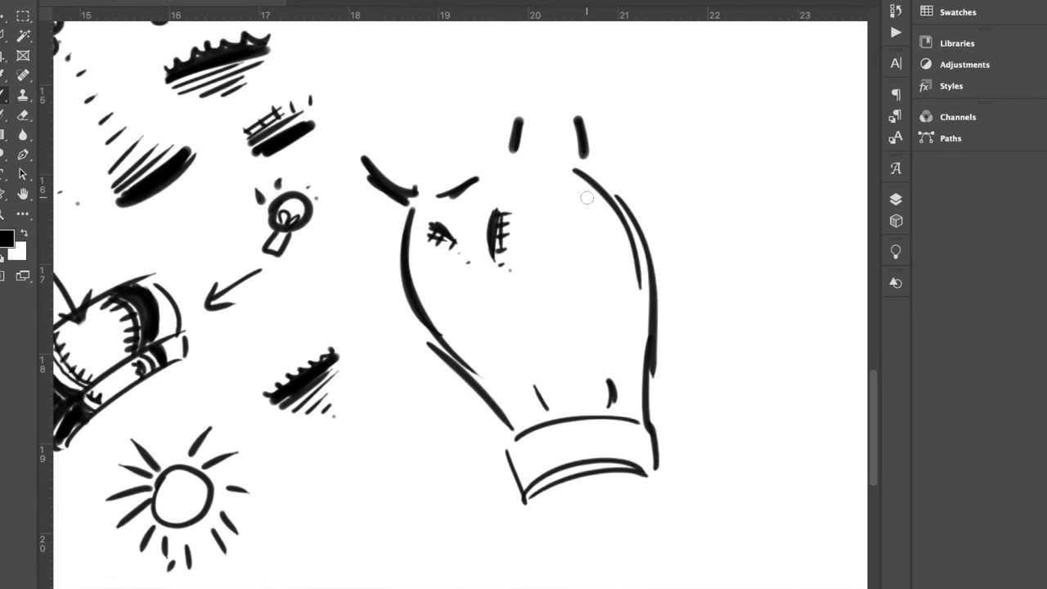
scroll(476, 238, "left", 7)
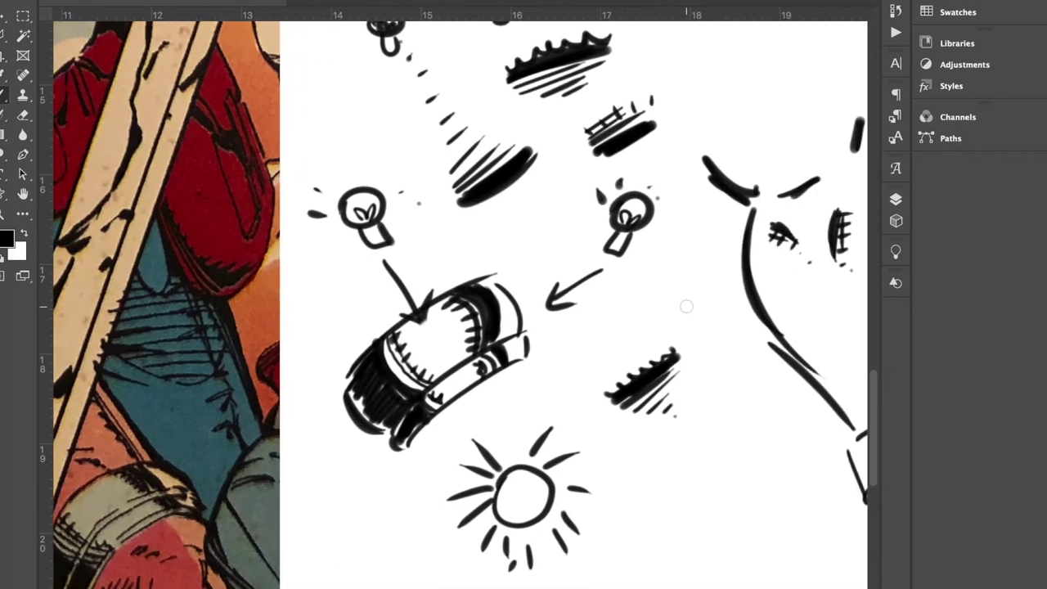
Ink feathered core shadows inside the forearm along its lower right, upper right and left contours.
scroll(686, 306, "right", 6)
mouse_move(683, 406)
left_mouse_down()
mouse_move(680, 345)
mouse_move(672, 398)
mouse_move(661, 274)
mouse_move(682, 345)
mouse_move(677, 382)
mouse_move(682, 283)
left_mouse_up()
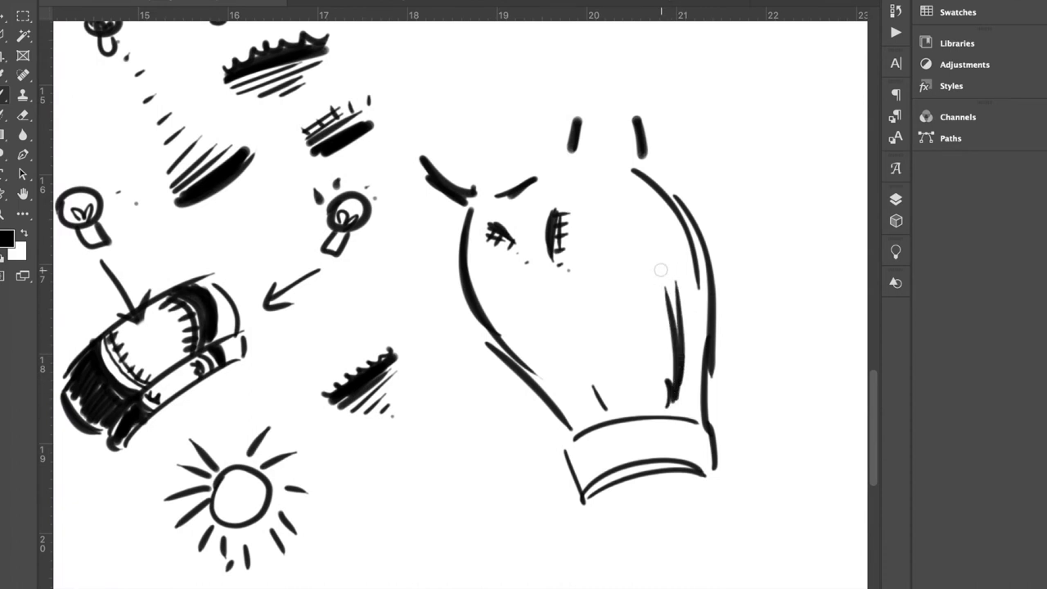
mouse_move(679, 294)
left_mouse_down()
mouse_move(662, 297)
mouse_move(677, 384)
left_mouse_up()
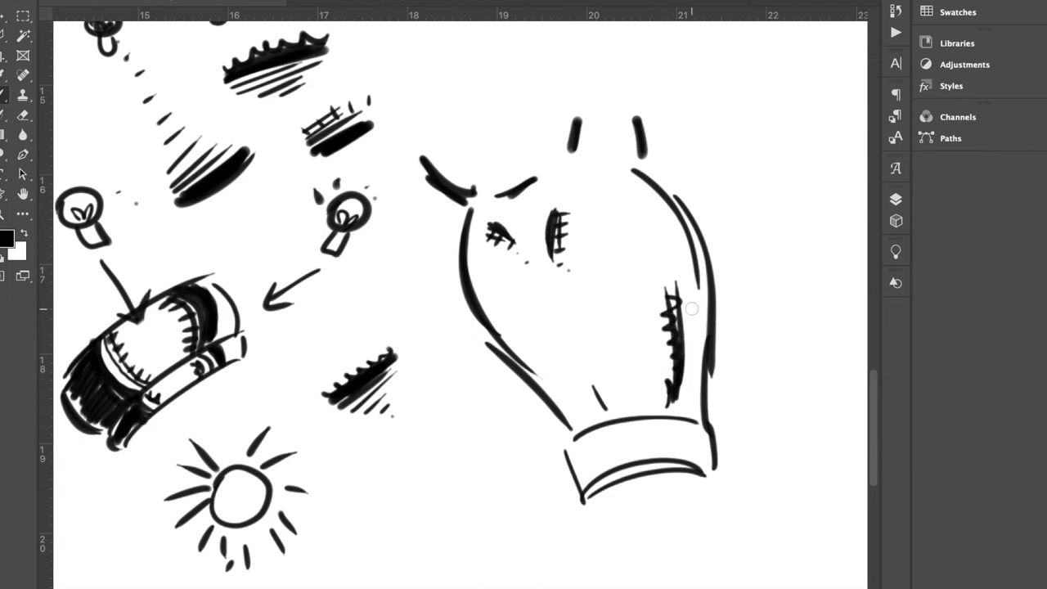
left_click_drag(617, 184, 663, 235)
left_click_drag(622, 182, 662, 232)
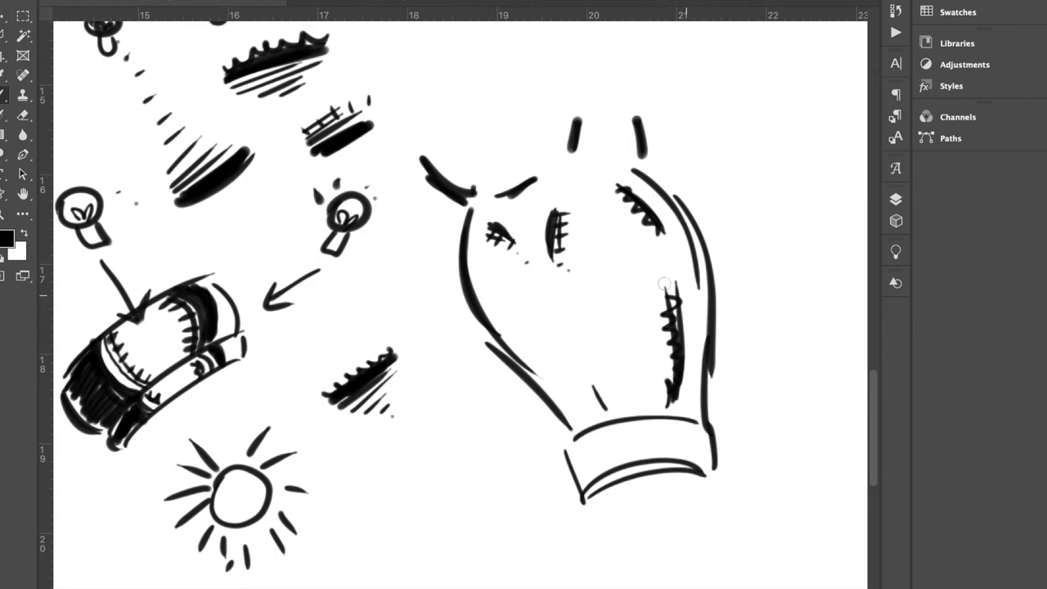
mouse_move(482, 271)
left_mouse_down()
mouse_move(513, 314)
mouse_move(489, 272)
mouse_move(509, 299)
mouse_move(524, 332)
left_mouse_up()
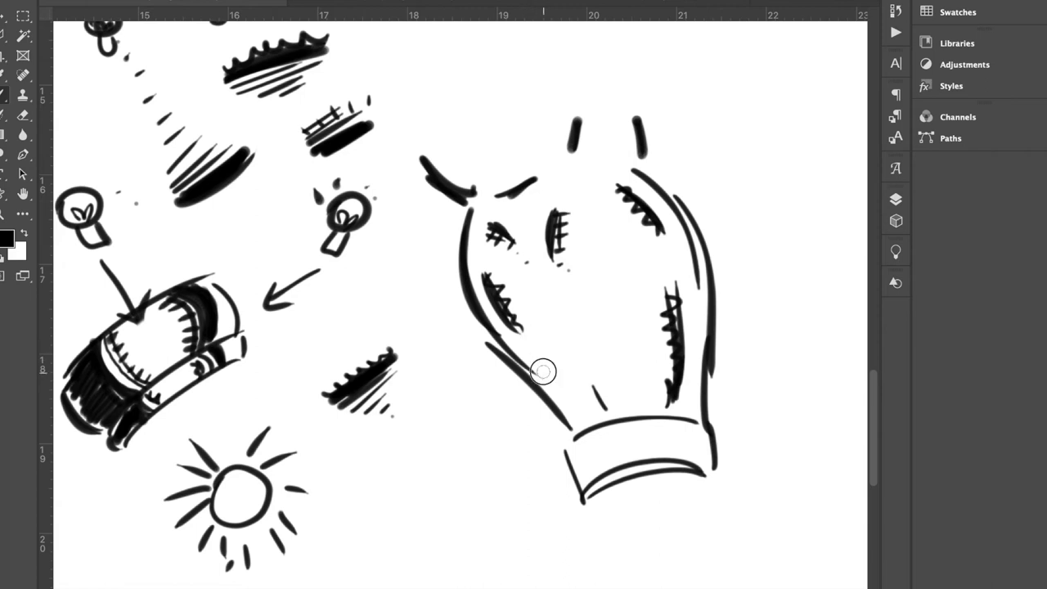
Ink a thick black curved shadow above the forearm's upper left and feather it with long tapered upward strokes.
mouse_move(414, 119)
left_mouse_down()
mouse_move(472, 171)
mouse_move(500, 168)
mouse_move(450, 158)
mouse_move(518, 155)
mouse_move(452, 158)
mouse_move(410, 121)
mouse_move(468, 153)
mouse_move(509, 144)
mouse_move(438, 129)
mouse_move(519, 148)
mouse_move(479, 156)
mouse_move(419, 135)
mouse_move(402, 113)
mouse_move(511, 145)
mouse_move(451, 138)
left_mouse_up()
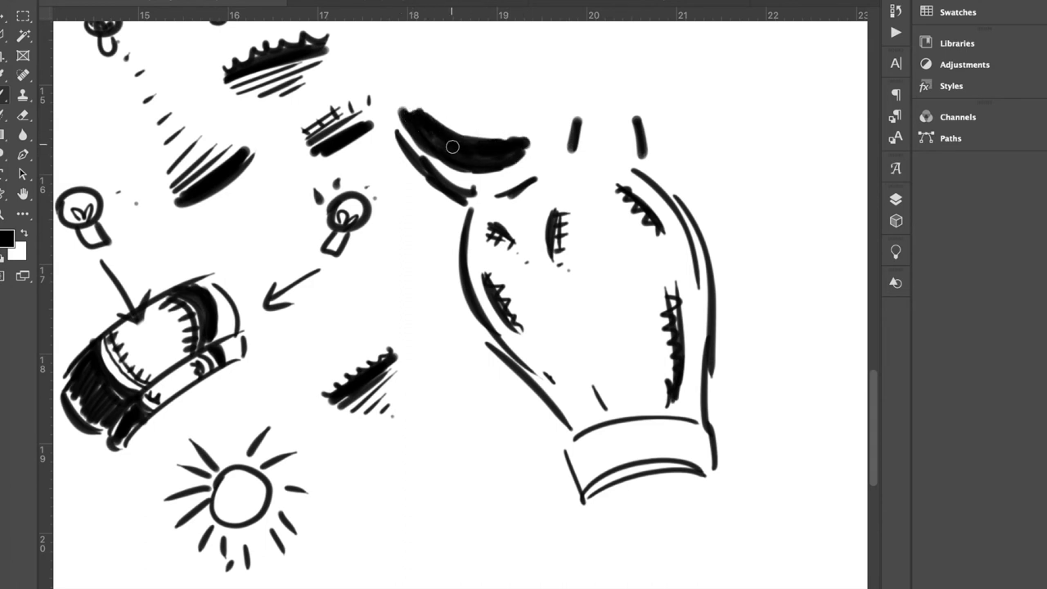
scroll(469, 235, "left", 10)
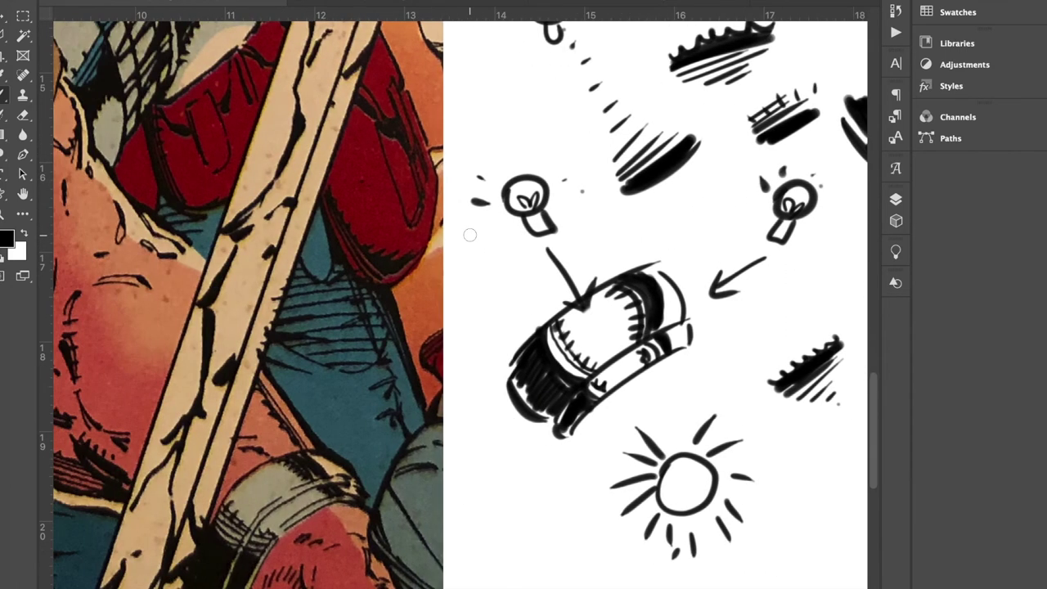
scroll(470, 235, "left", 4)
scroll(559, 169, "right", 6)
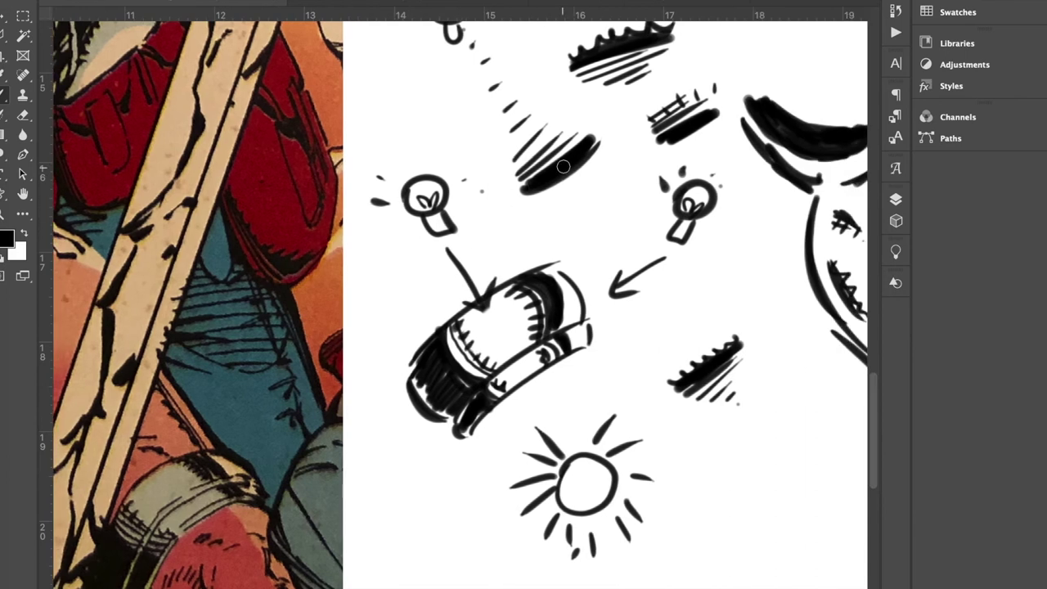
scroll(560, 169, "right", 6)
scroll(568, 197, "up", 2)
mouse_move(510, 171)
left_mouse_down()
mouse_move(479, 156)
mouse_move(607, 199)
mouse_move(477, 133)
mouse_move(591, 210)
mouse_move(573, 152)
left_mouse_up()
left_click_drag(520, 182, 498, 136)
mouse_move(543, 185)
left_mouse_down()
mouse_move(507, 144)
mouse_move(538, 169)
left_mouse_up()
mouse_move(524, 130)
left_mouse_down()
mouse_move(583, 185)
mouse_move(550, 136)
mouse_move(611, 188)
mouse_move(555, 115)
left_mouse_up()
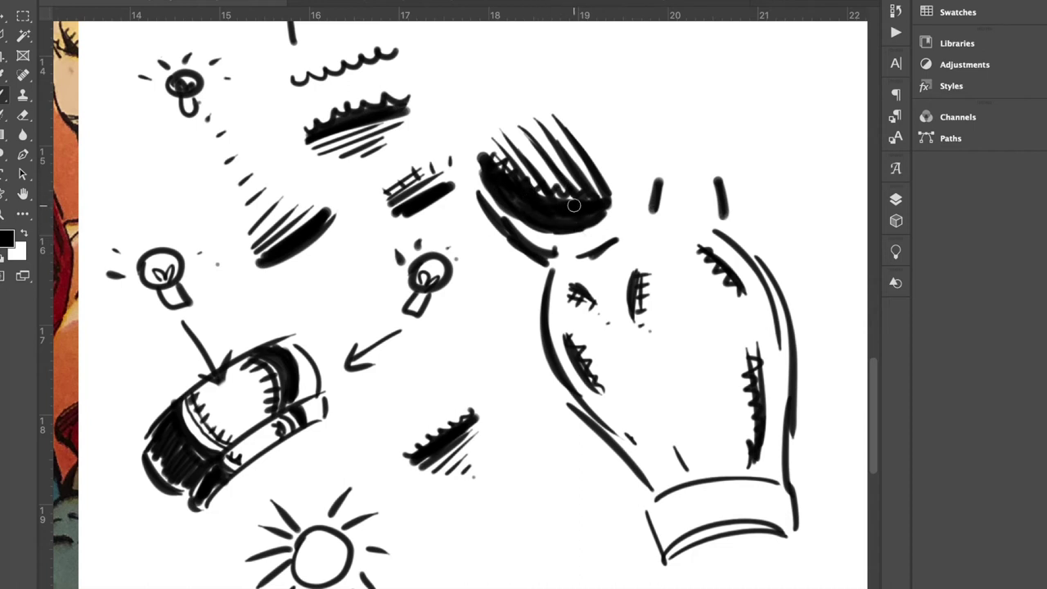
Examine the core shadows and feathering on the arm and shoulder in the comic cover reference.
scroll(577, 232, "left", 10)
scroll(553, 234, "left", 8)
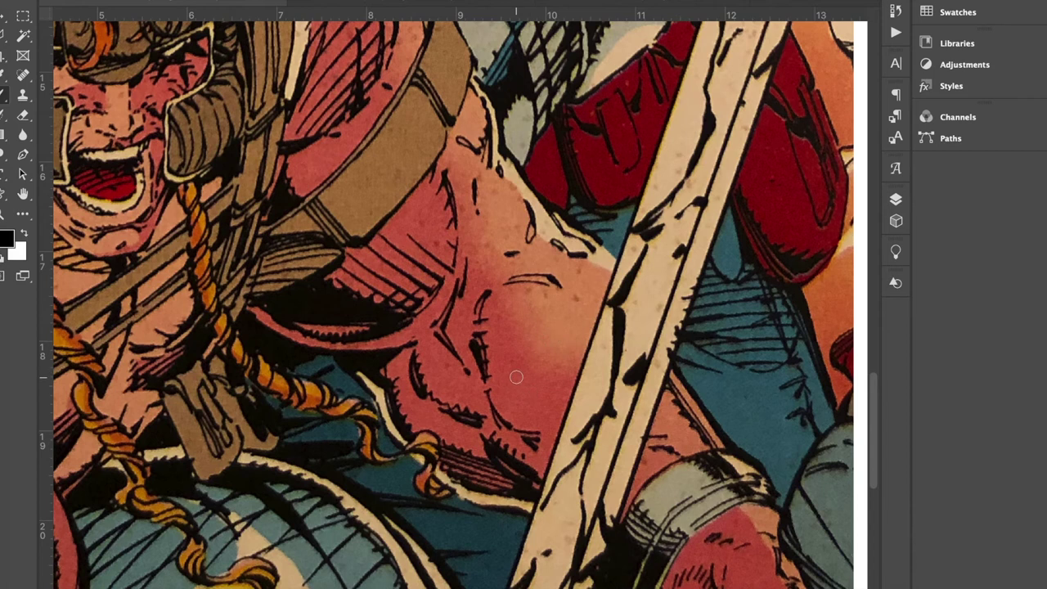
scroll(514, 378, "right", 5)
scroll(513, 377, "down", 2)
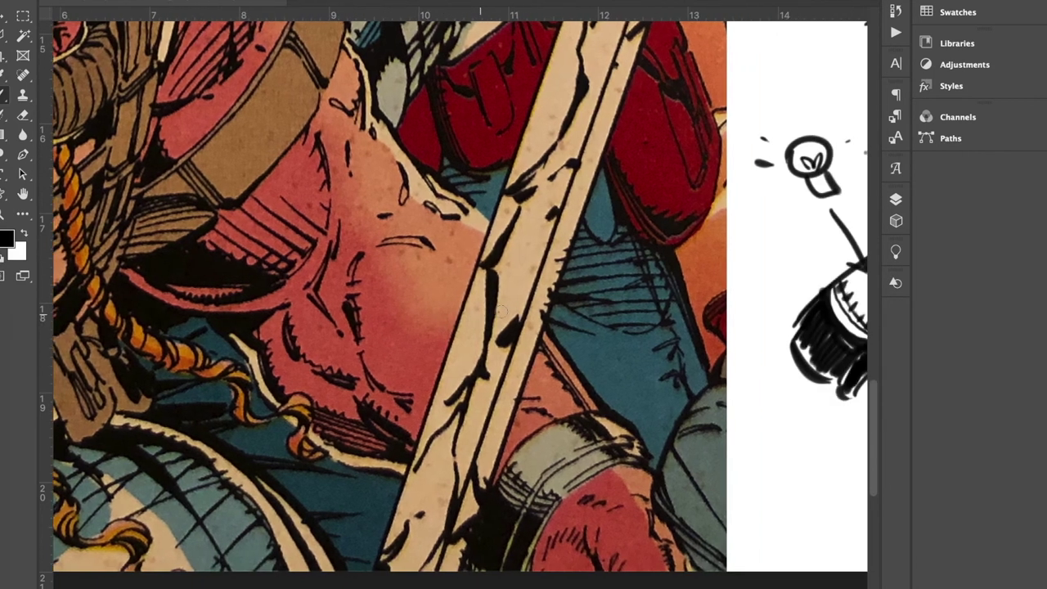
scroll(532, 278, "right", 20)
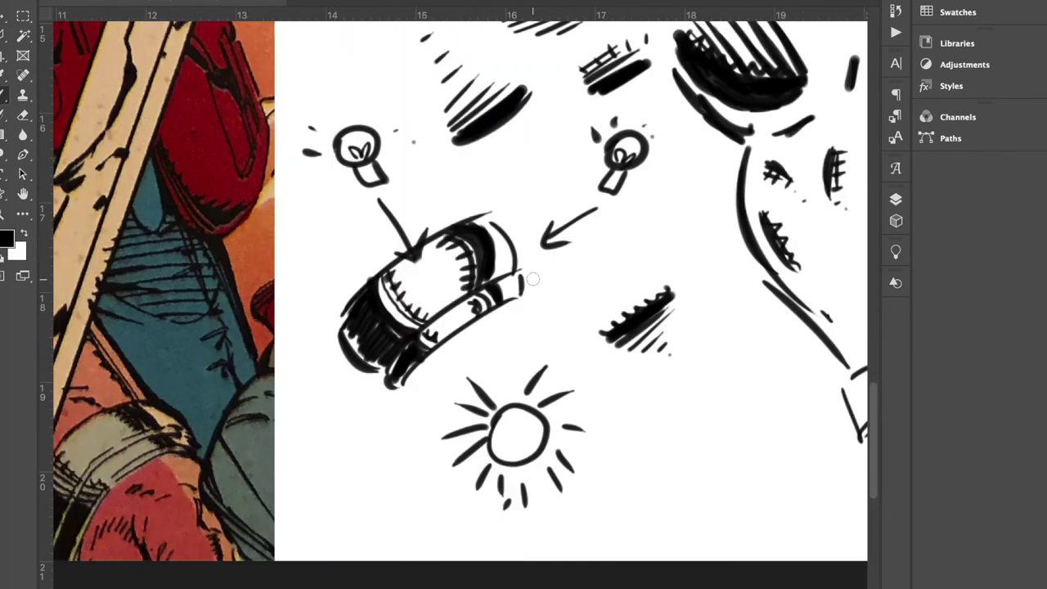
scroll(543, 270, "up", 2)
scroll(543, 270, "right", 3)
scroll(543, 269, "up", 2)
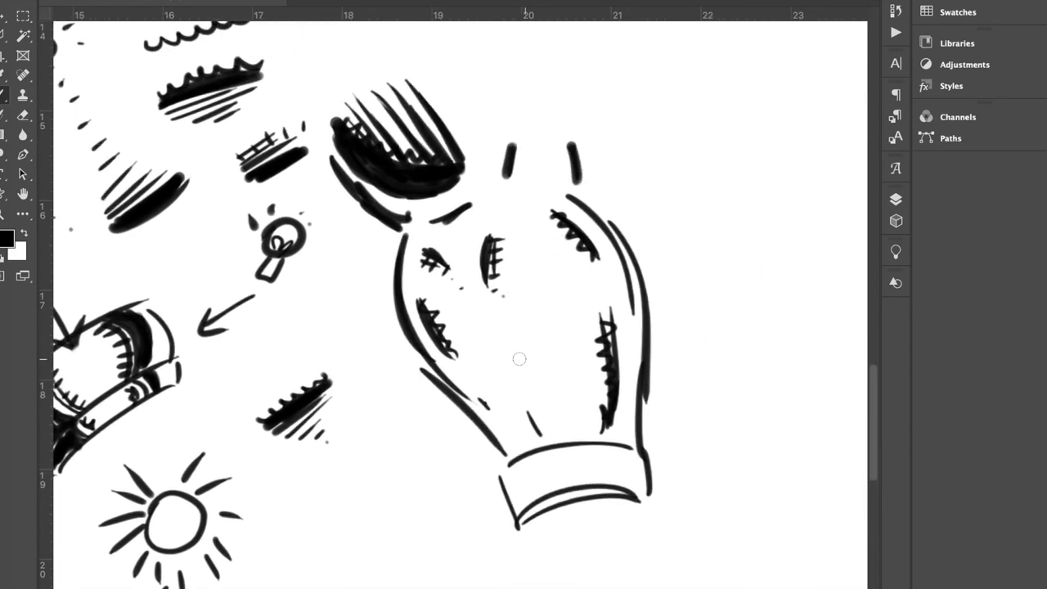
Outline a second forearm with a curved wristband in the blank area right of the first one.
scroll(696, 221, "right", 3)
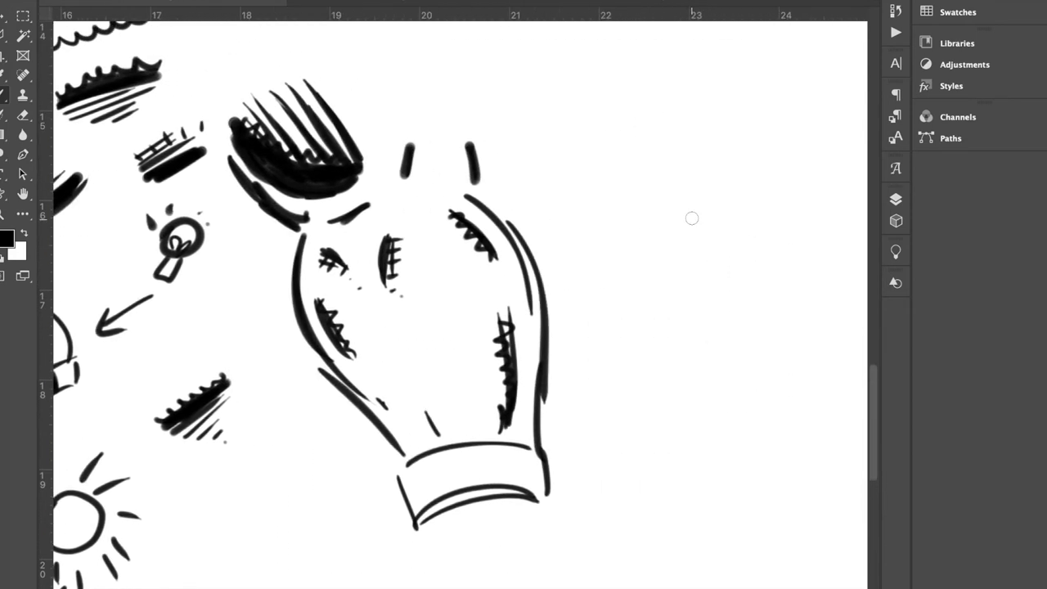
mouse_move(605, 173)
left_mouse_down()
mouse_move(607, 302)
mouse_move(668, 407)
left_mouse_up()
left_click_drag(766, 143, 788, 364)
mouse_move(664, 409)
left_mouse_down()
mouse_move(787, 373)
mouse_move(790, 412)
mouse_move(677, 450)
left_mouse_up()
mouse_move(676, 449)
left_mouse_down()
mouse_move(785, 413)
mouse_move(792, 426)
left_mouse_up()
left_click_drag(792, 426, 679, 459)
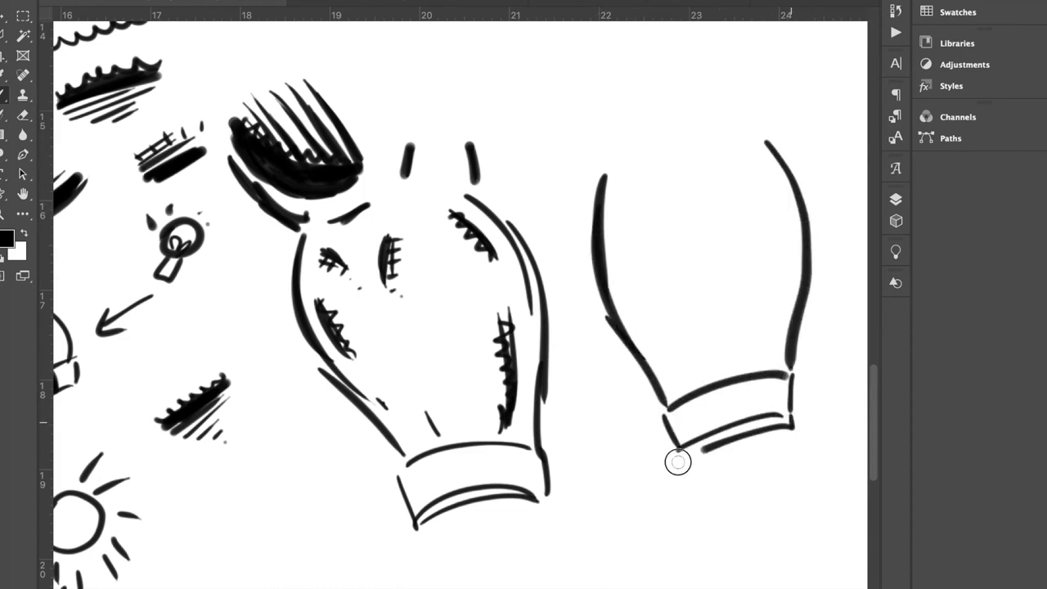
Draw inner contour and upper-arm lines for the second forearm, with an arrow pointing at the gap along its lower left edge.
mouse_move(626, 175)
left_mouse_down()
mouse_move(630, 283)
mouse_move(694, 383)
left_mouse_up()
mouse_move(769, 368)
left_mouse_down()
mouse_move(773, 220)
mouse_move(718, 141)
left_mouse_up()
mouse_move(628, 164)
left_mouse_down()
mouse_move(647, 140)
mouse_move(683, 130)
mouse_move(738, 152)
left_mouse_up()
mouse_move(603, 162)
left_mouse_down()
mouse_move(551, 155)
mouse_move(477, 93)
mouse_move(505, 78)
mouse_move(540, 124)
mouse_move(617, 139)
mouse_move(652, 110)
mouse_move(661, 36)
mouse_move(689, 100)
left_mouse_up()
left_click_drag(762, 123, 751, 39)
mouse_move(733, 36)
left_mouse_down()
mouse_move(747, 67)
mouse_move(738, 105)
left_mouse_up()
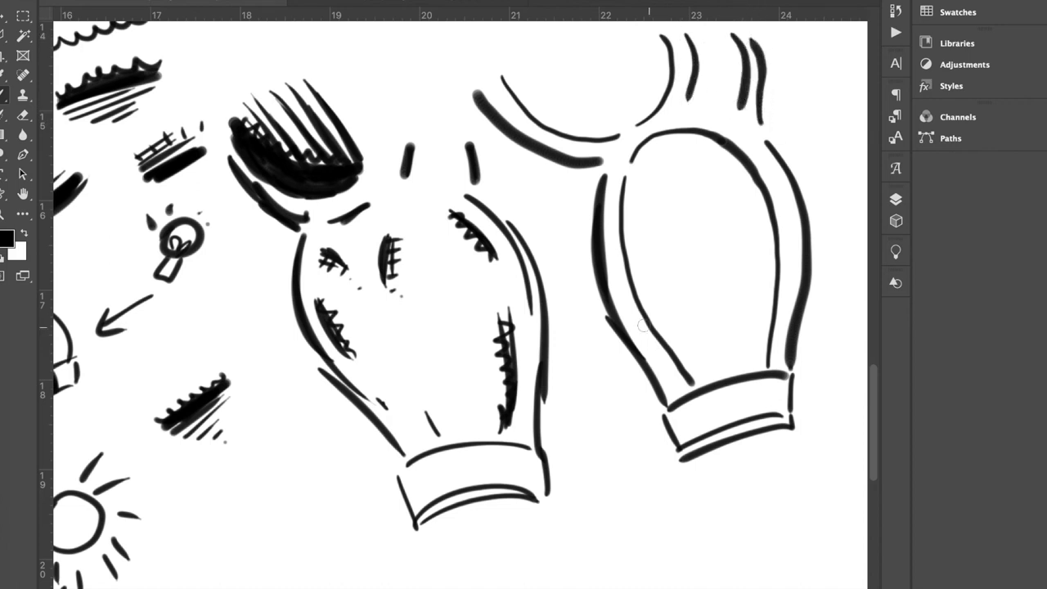
left_click_drag(607, 370, 643, 361)
mouse_move(637, 386)
left_mouse_down()
mouse_move(639, 362)
mouse_move(602, 445)
left_mouse_up()
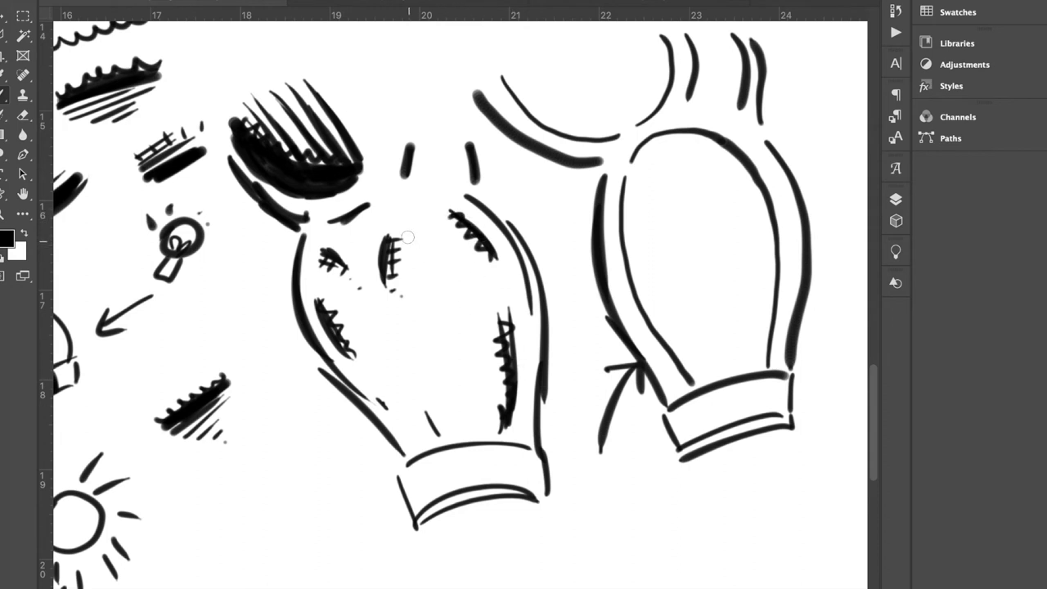
Break the second forearm's right inner contour by erasing its middle, and thicken the upper and lower ends into feathered shadows.
mouse_move(723, 144)
left_mouse_down()
mouse_move(727, 155)
mouse_move(713, 157)
mouse_move(749, 187)
left_mouse_up()
left_click(23, 116)
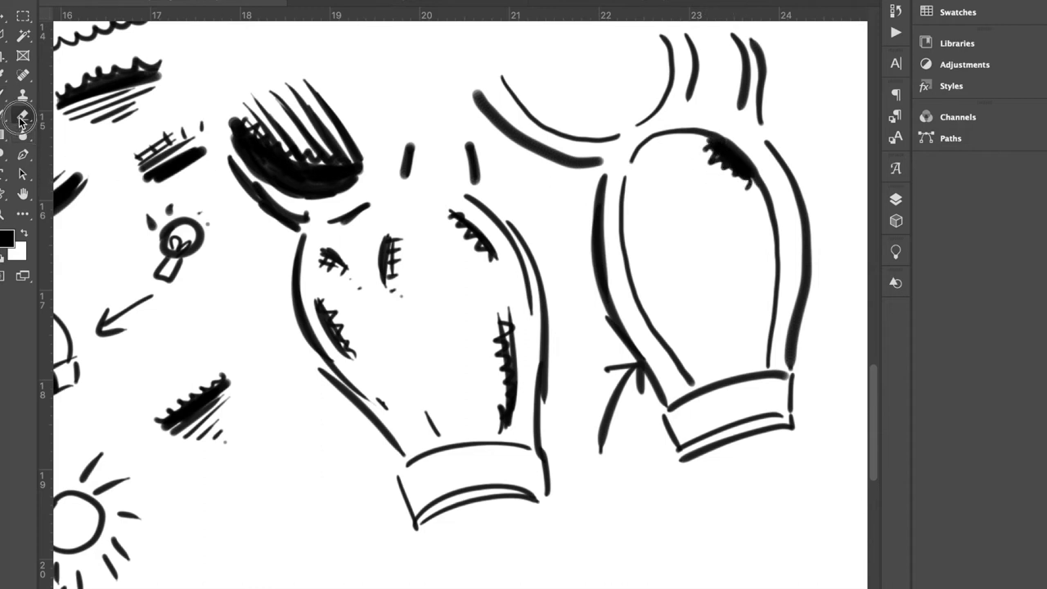
mouse_move(772, 206)
left_mouse_down()
mouse_move(768, 292)
mouse_move(765, 266)
left_mouse_up()
left_click(23, 93)
mouse_move(781, 306)
left_mouse_down()
mouse_move(769, 364)
mouse_move(772, 302)
mouse_move(758, 322)
mouse_move(759, 357)
left_mouse_up()
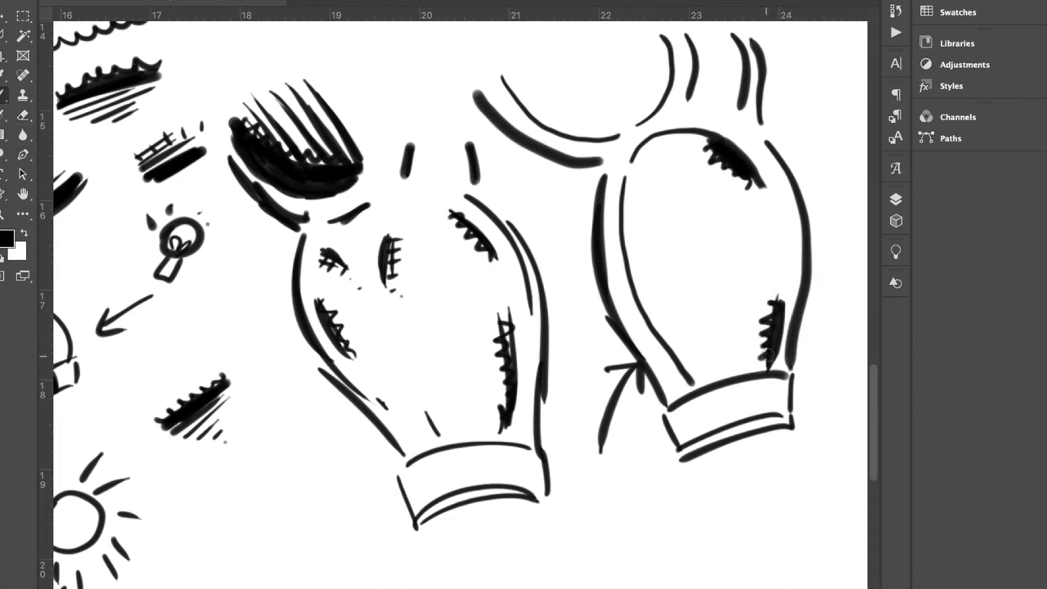
Erase the middle of the second forearm's left inner contour and turn the remaining upper and lower pieces into feathered shadows.
left_click(23, 115)
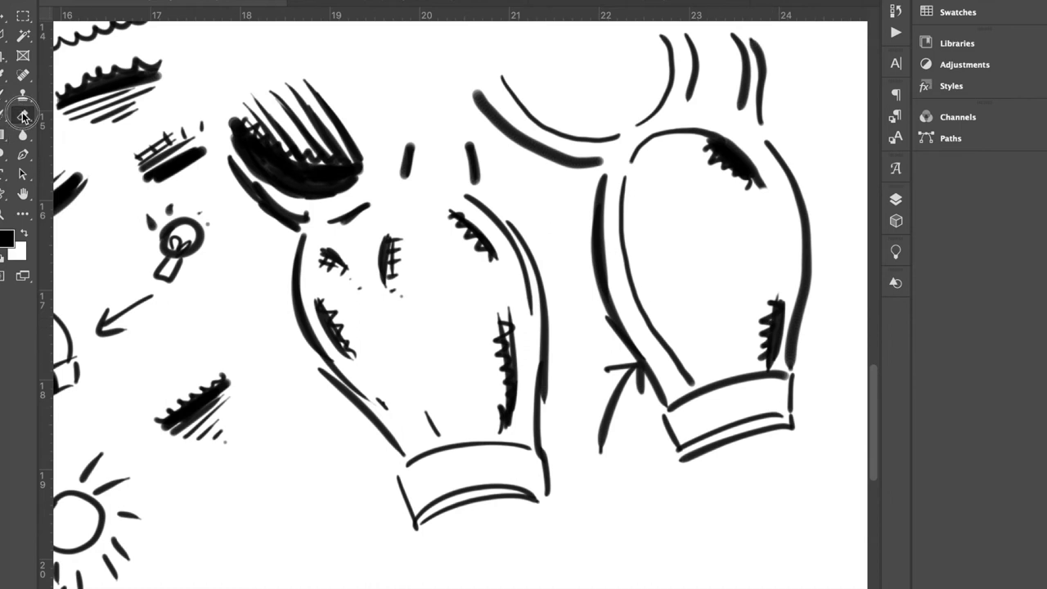
mouse_move(629, 256)
left_mouse_down()
mouse_move(631, 303)
mouse_move(665, 345)
left_mouse_up()
left_click(5, 94)
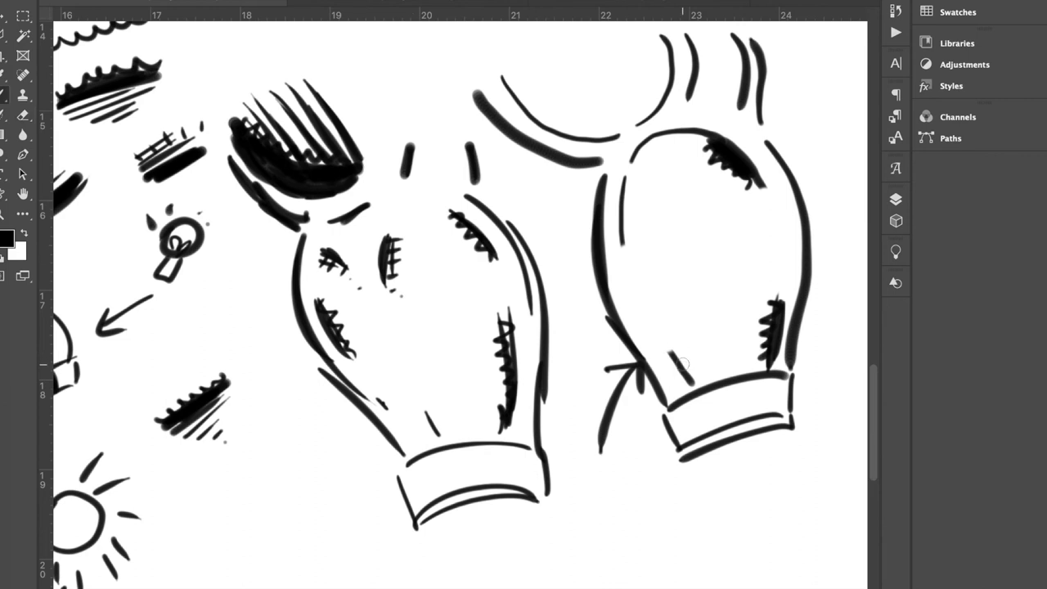
mouse_move(673, 358)
left_mouse_down()
mouse_move(700, 369)
mouse_move(682, 343)
mouse_move(692, 374)
left_mouse_up()
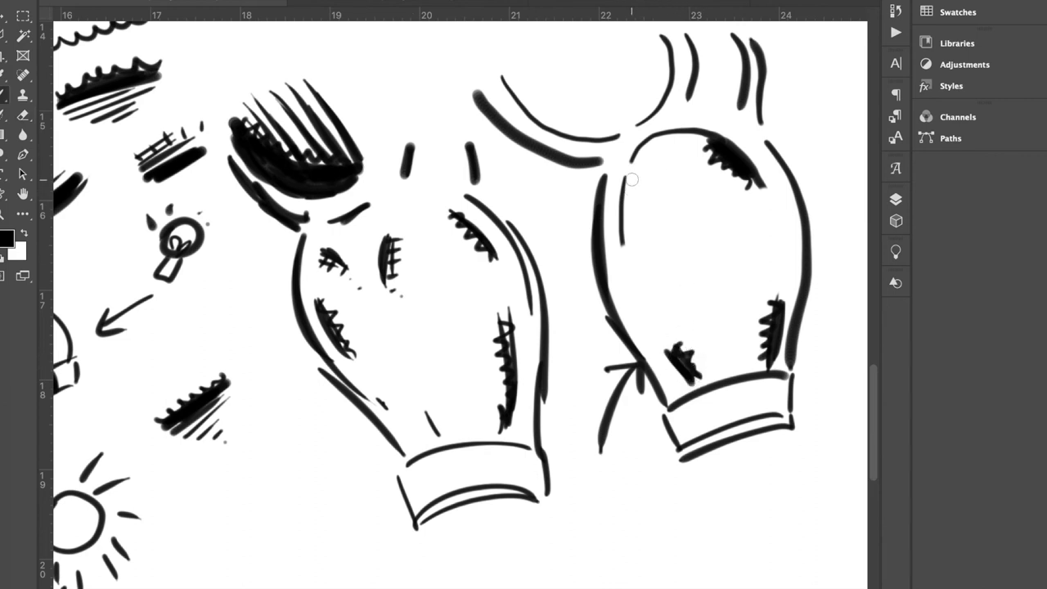
left_click_drag(631, 177, 628, 237)
mouse_move(624, 174)
left_mouse_down()
mouse_move(628, 248)
mouse_move(632, 187)
mouse_move(642, 179)
mouse_move(647, 193)
mouse_move(628, 246)
left_mouse_up()
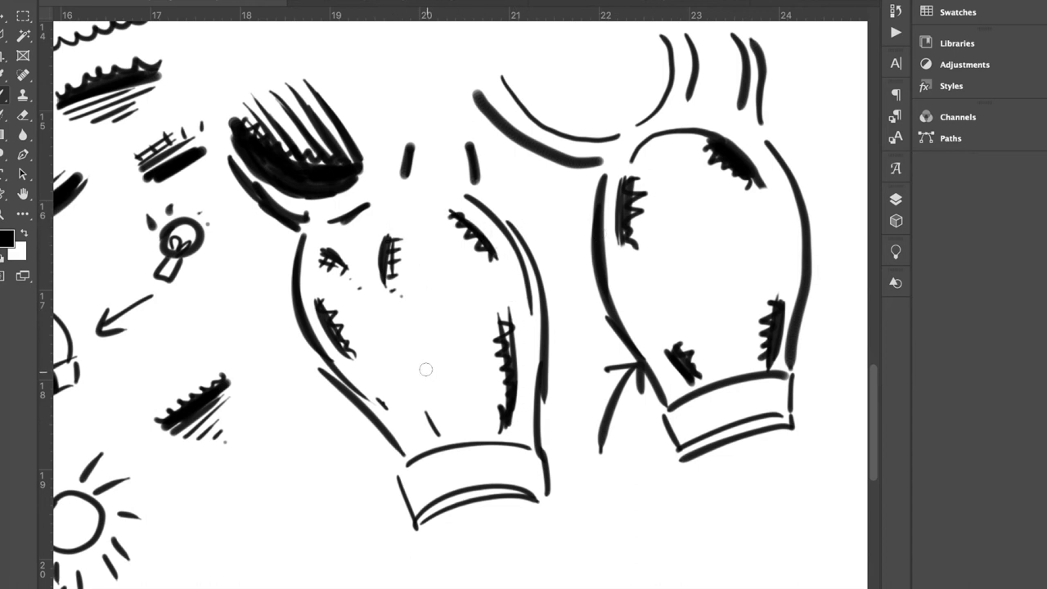
Trace the two elongated muscle shapes implied by the shadows inside the first forearm using a red brush.
left_click(25, 235)
left_click(7, 238)
left_click(671, 104)
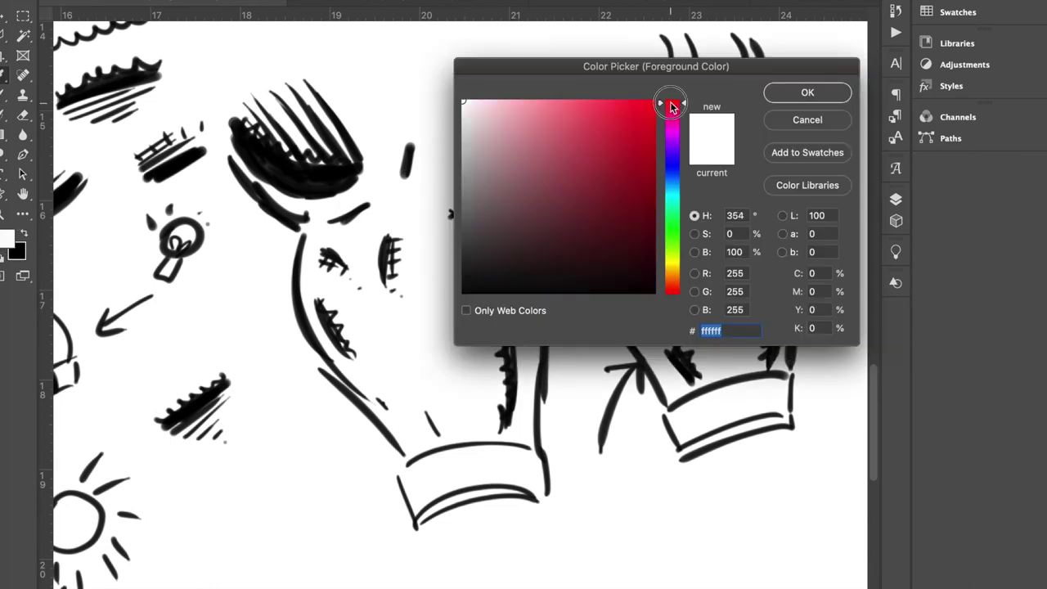
left_click_drag(597, 108, 654, 102)
left_click(807, 92)
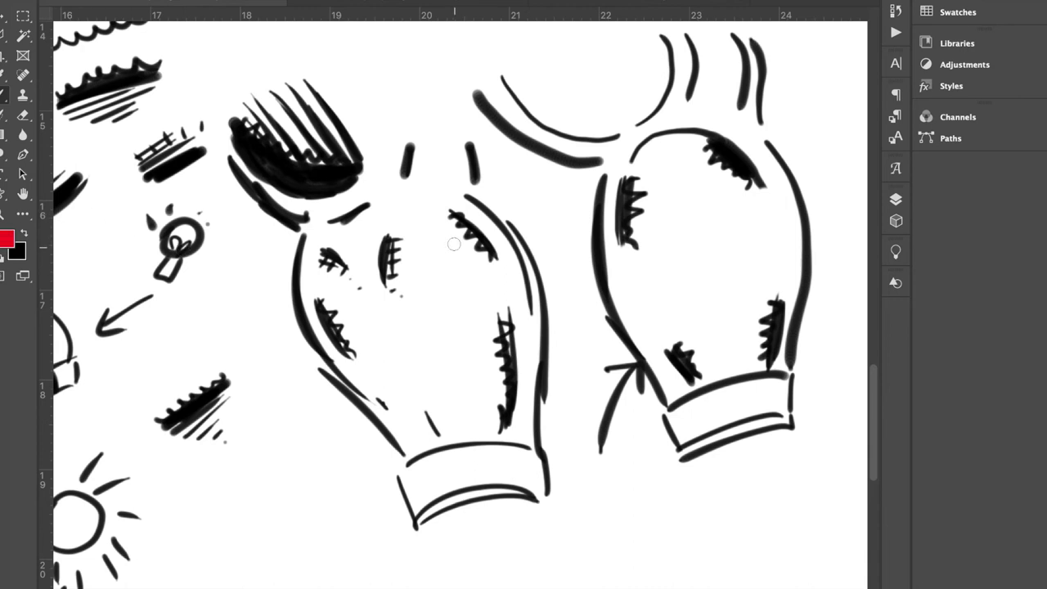
mouse_move(453, 215)
left_mouse_down()
mouse_move(495, 281)
mouse_move(508, 384)
mouse_move(502, 423)
mouse_move(463, 440)
mouse_move(425, 408)
mouse_move(405, 363)
mouse_move(385, 256)
mouse_move(409, 214)
mouse_move(438, 210)
mouse_move(475, 242)
left_mouse_up()
mouse_move(326, 247)
left_mouse_down()
mouse_move(316, 261)
mouse_move(337, 345)
mouse_move(398, 417)
mouse_move(429, 420)
left_mouse_up()
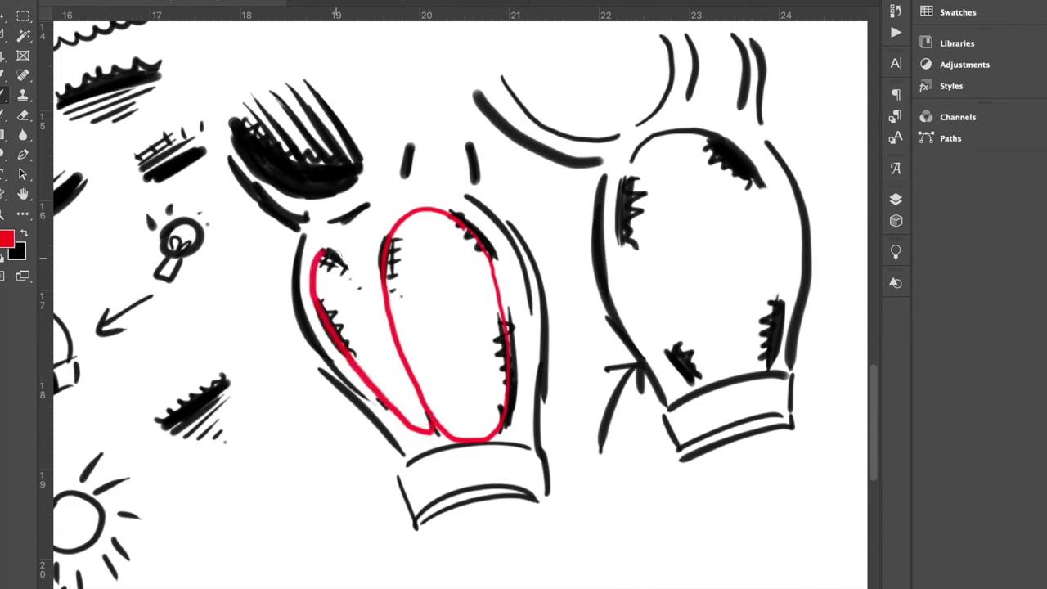
left_click_drag(327, 251, 399, 337)
scroll(456, 312, "up", 3)
scroll(459, 316, "down", 2)
scroll(458, 315, "up", 3)
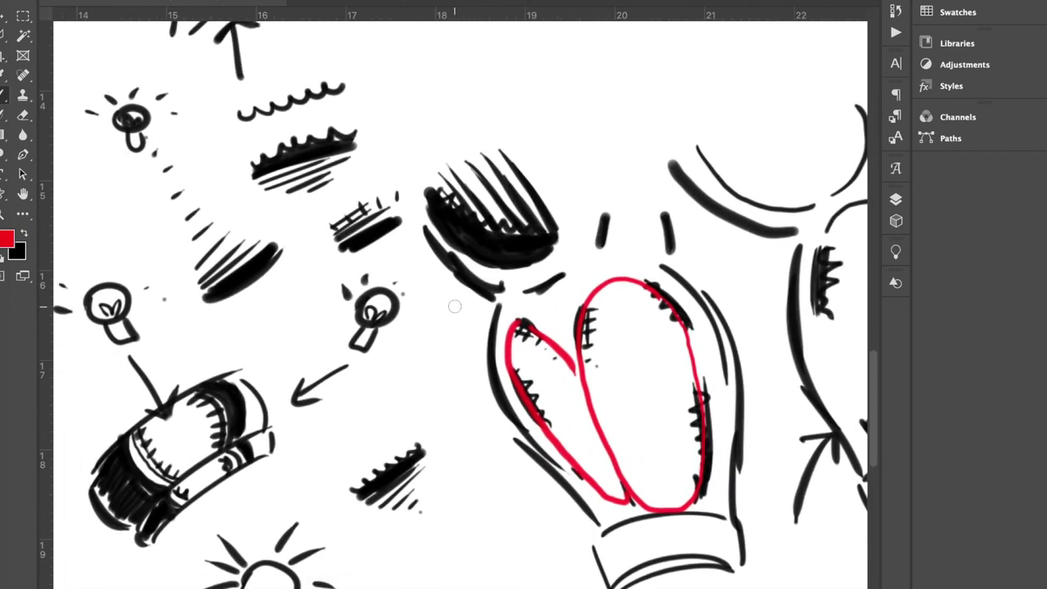
Underline the small open contour mark on the reference figure's bare arm with a red stroke, and undo it.
scroll(455, 305, "up", 8)
scroll(456, 305, "right", 5)
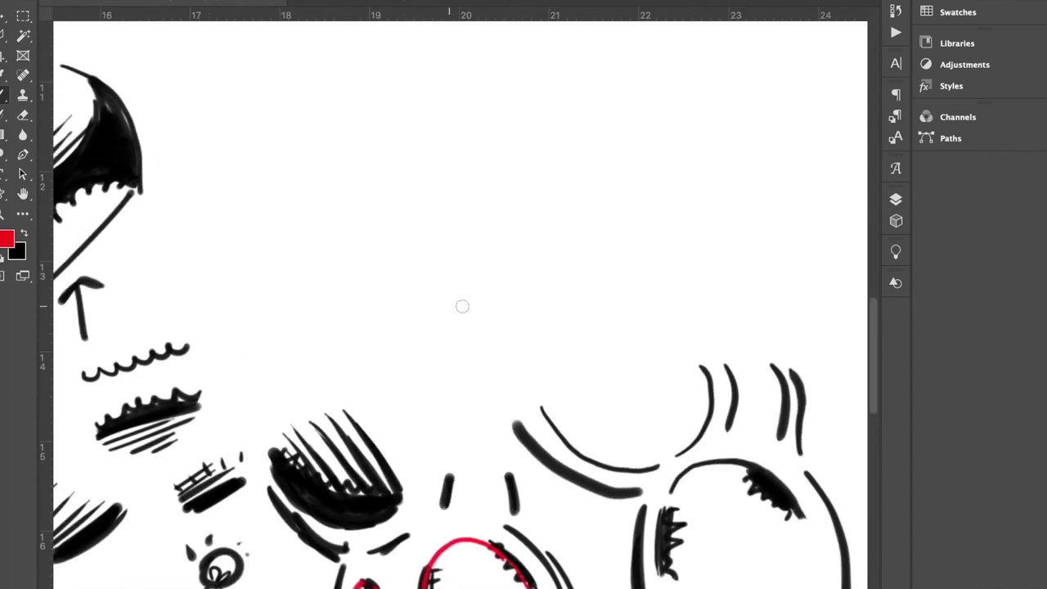
scroll(463, 306, "down", 5)
scroll(462, 305, "left", 8)
key("x")
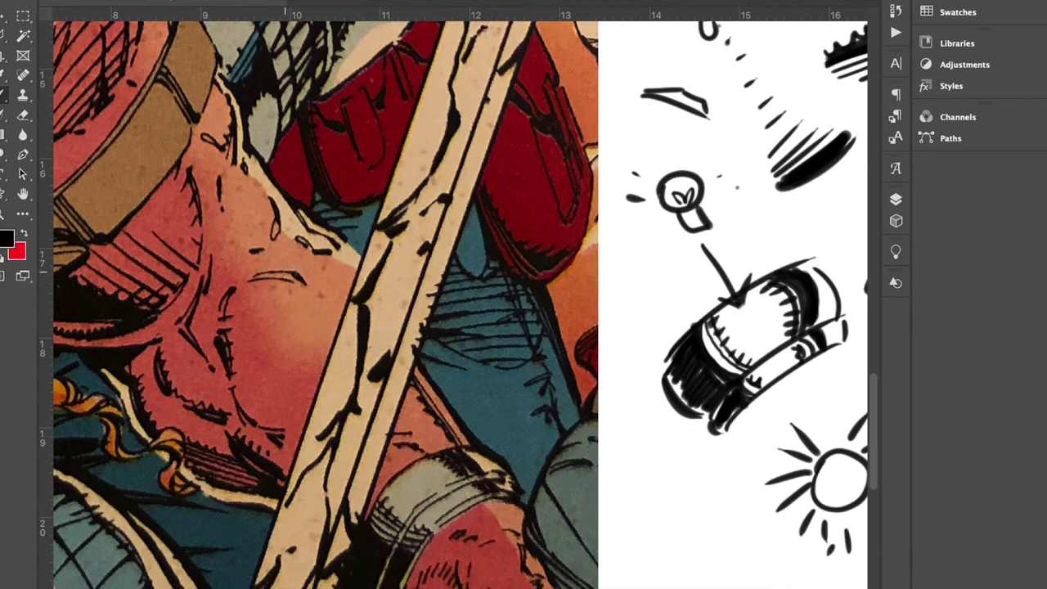
scroll(629, 451, "down", 2)
scroll(630, 451, "right", 2)
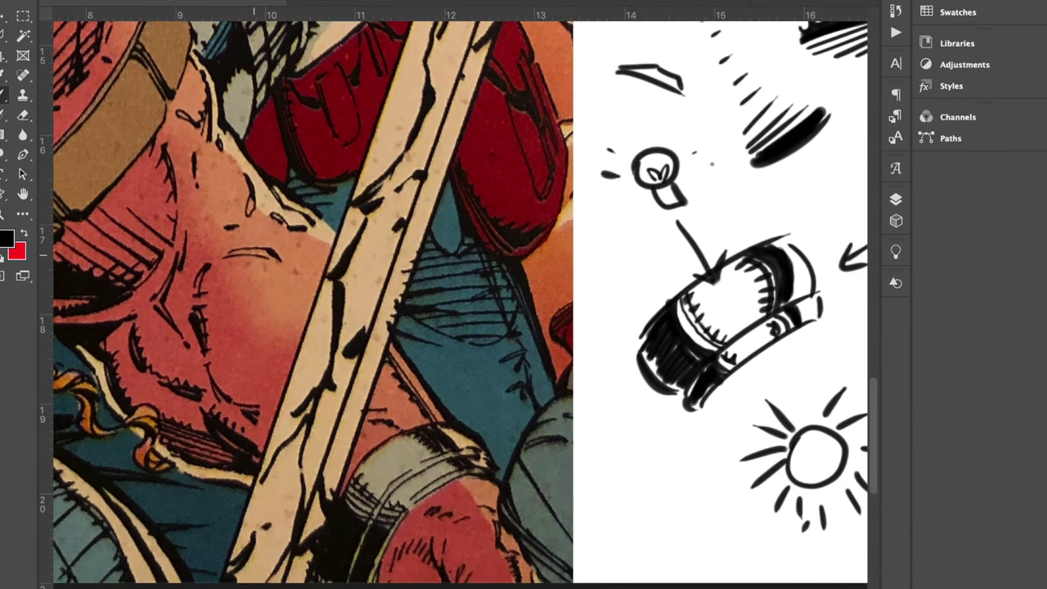
left_click(25, 234)
mouse_move(221, 259)
left_mouse_down()
mouse_move(262, 256)
mouse_move(292, 268)
left_mouse_up()
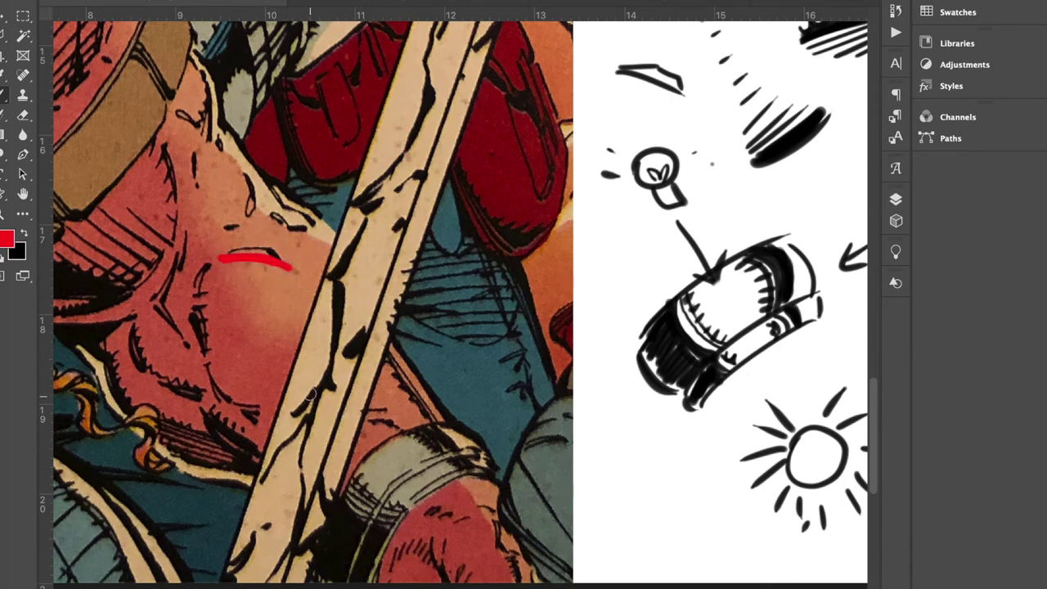
key("ctrl+z")
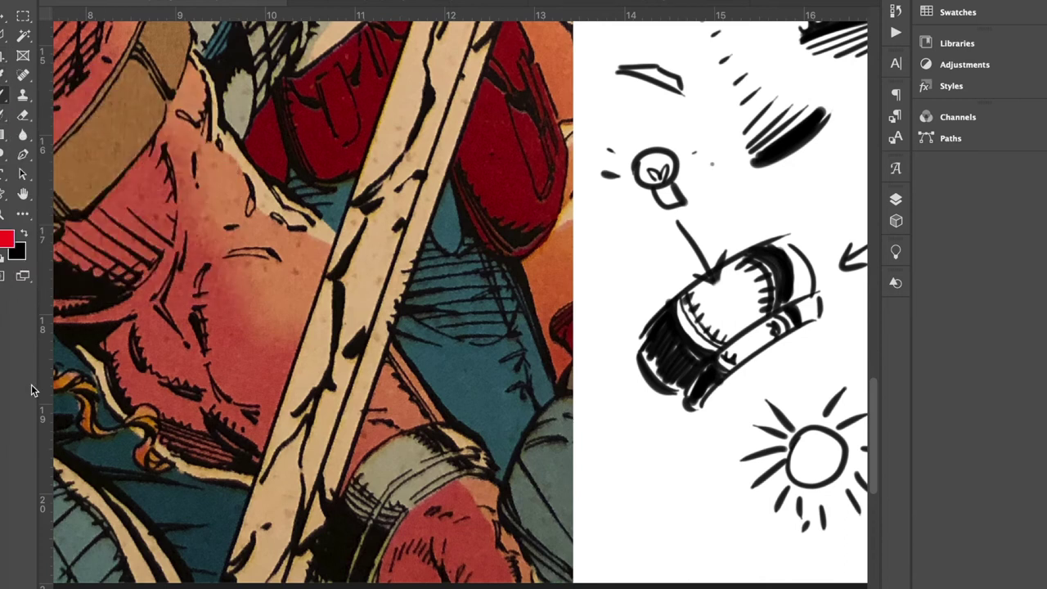
Sketch small open shadow marks in black around the highlighted area of the reference arm, and undo them.
left_click(24, 234)
left_click_drag(225, 292, 284, 304)
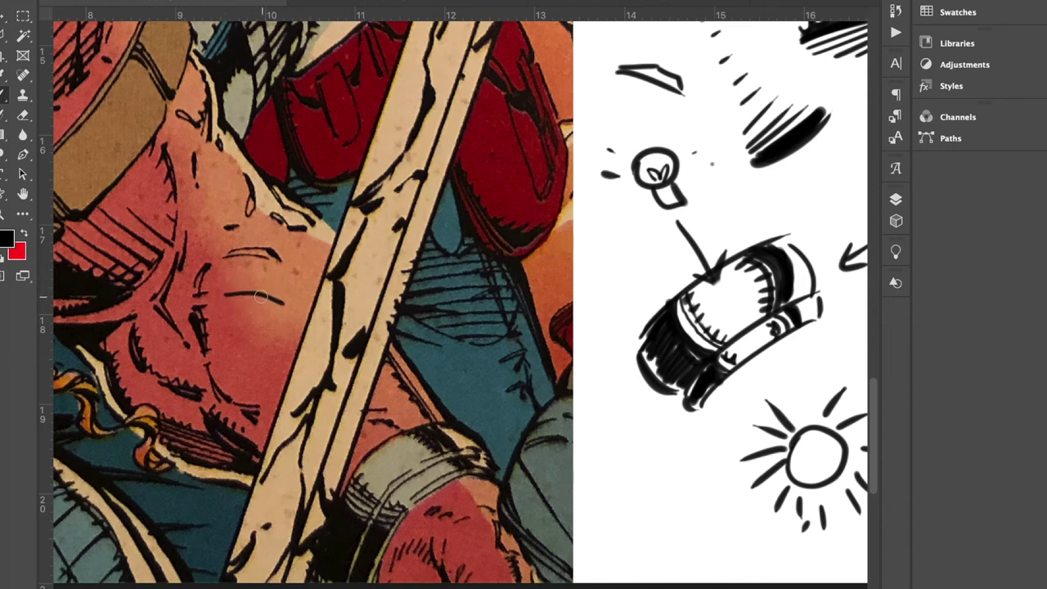
mouse_move(221, 292)
left_mouse_down()
mouse_move(269, 282)
mouse_move(285, 309)
left_mouse_up()
mouse_move(220, 354)
left_mouse_down()
mouse_move(258, 375)
mouse_move(228, 361)
mouse_move(243, 387)
mouse_move(271, 391)
left_mouse_up()
mouse_move(226, 214)
left_mouse_down()
mouse_move(245, 190)
mouse_move(233, 175)
left_mouse_up()
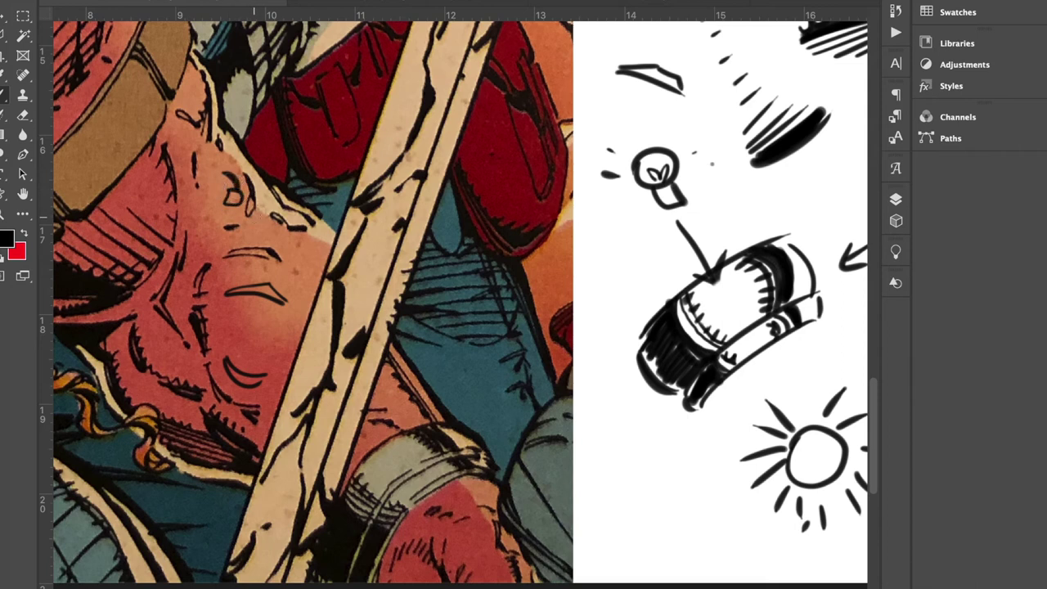
key("ctrl+z")
key("ctrl+z")
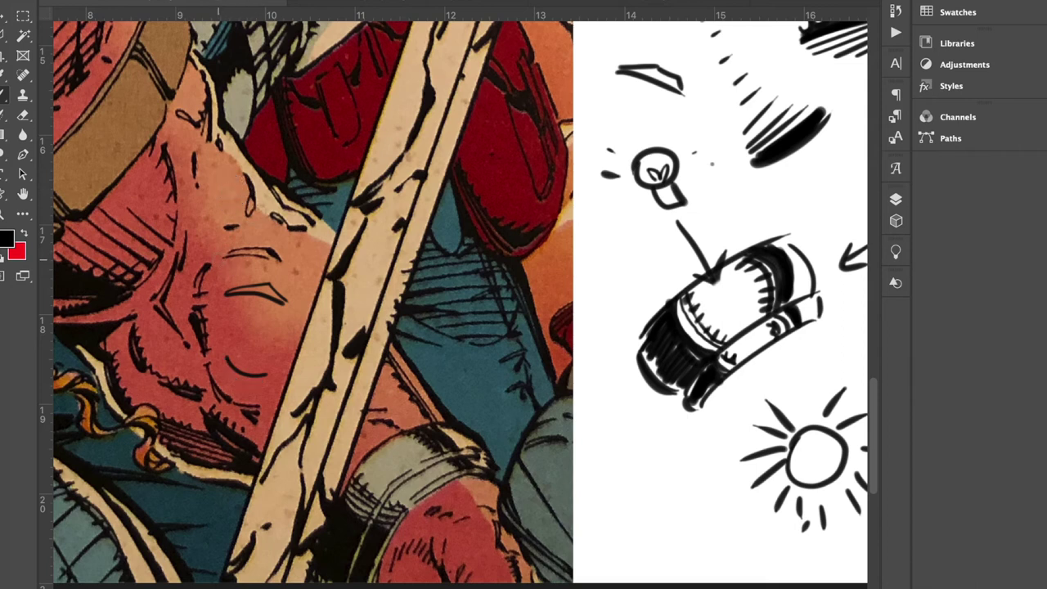
key("ctrl+z")
key("ctrl+z")
key("ctrl+z")
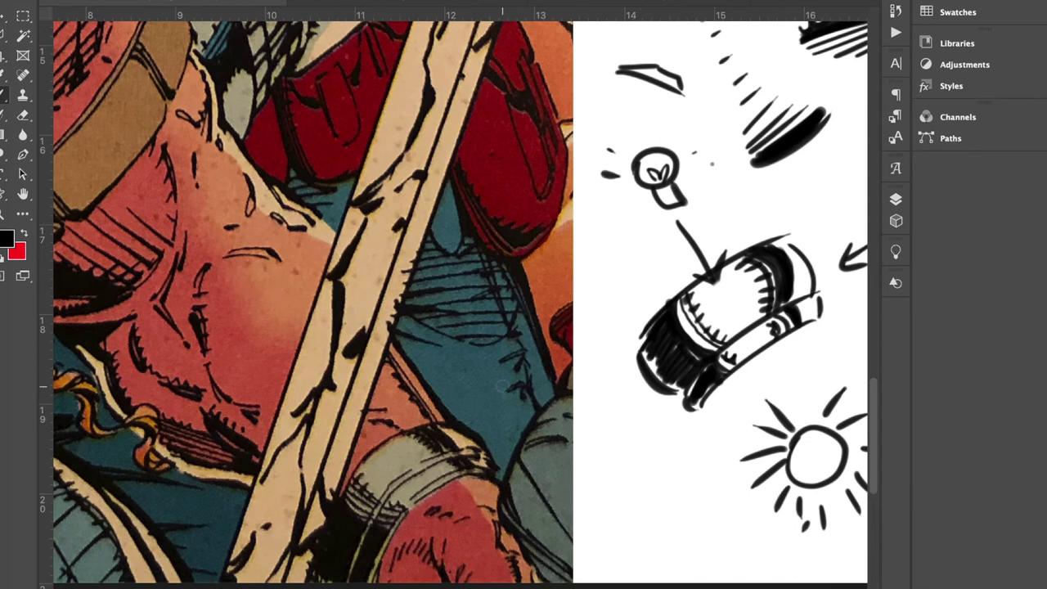
Draw the outline of a third forearm with a banded wrist cuff in the blank area above the first forearm.
scroll(494, 369, "right", 10)
scroll(493, 370, "down", 2)
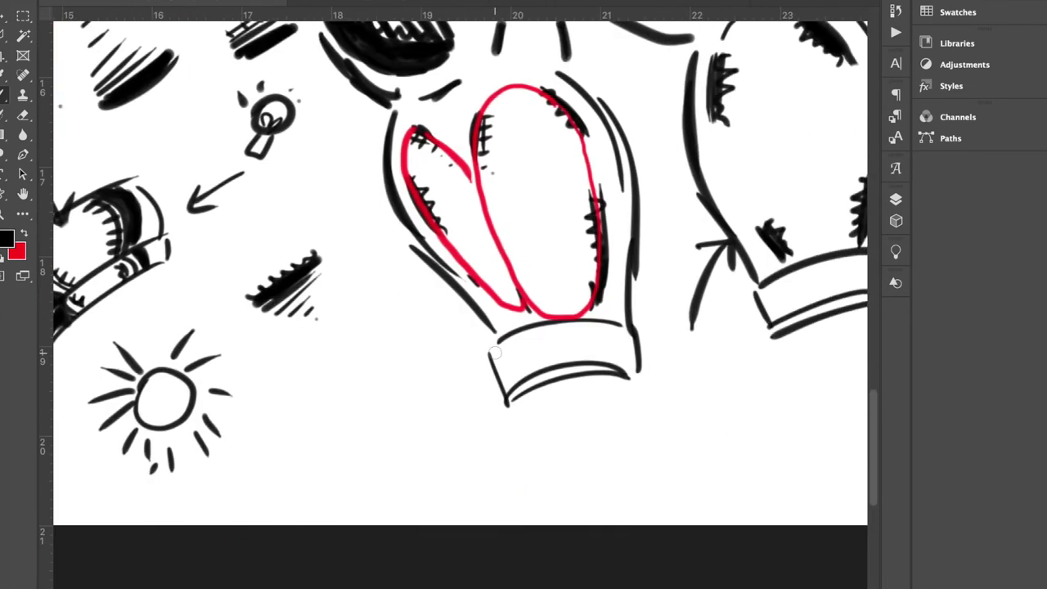
scroll(507, 146, "up", 3)
scroll(508, 147, "right", 2)
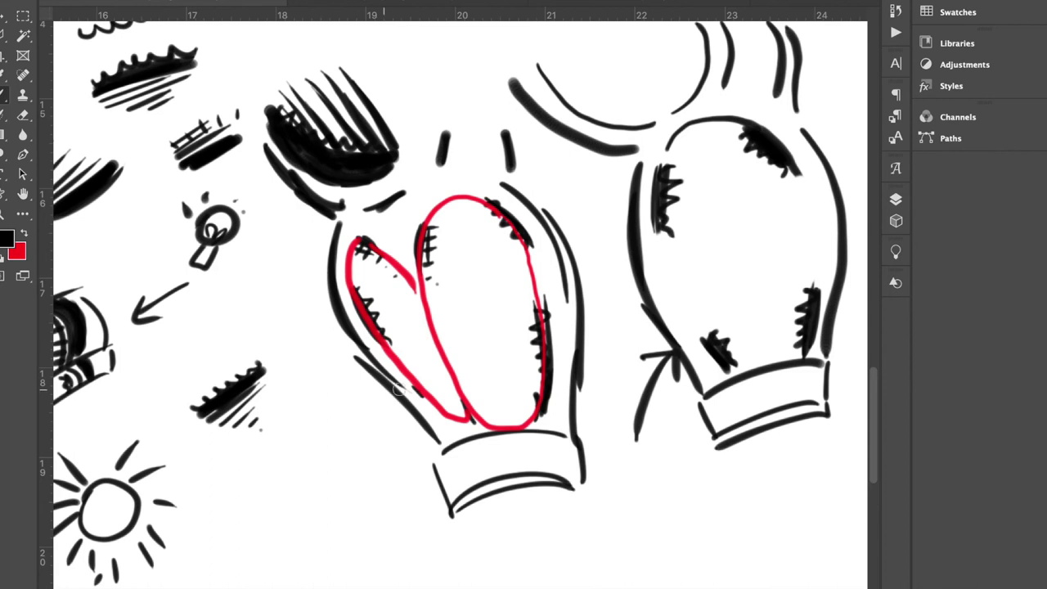
scroll(460, 273, "up", 10)
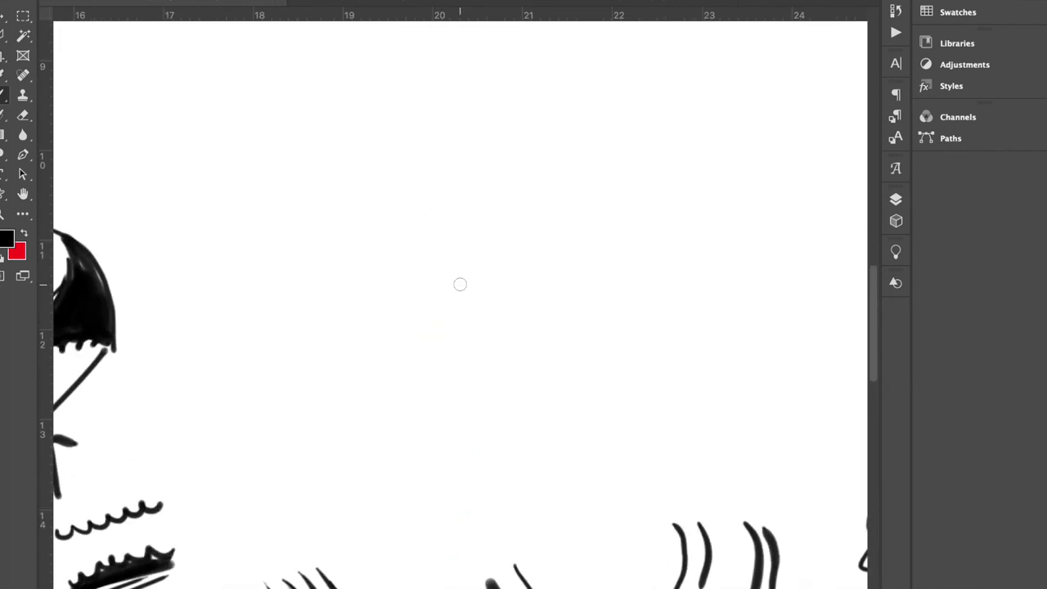
mouse_move(312, 264)
left_mouse_down()
mouse_move(302, 326)
mouse_move(393, 462)
left_mouse_up()
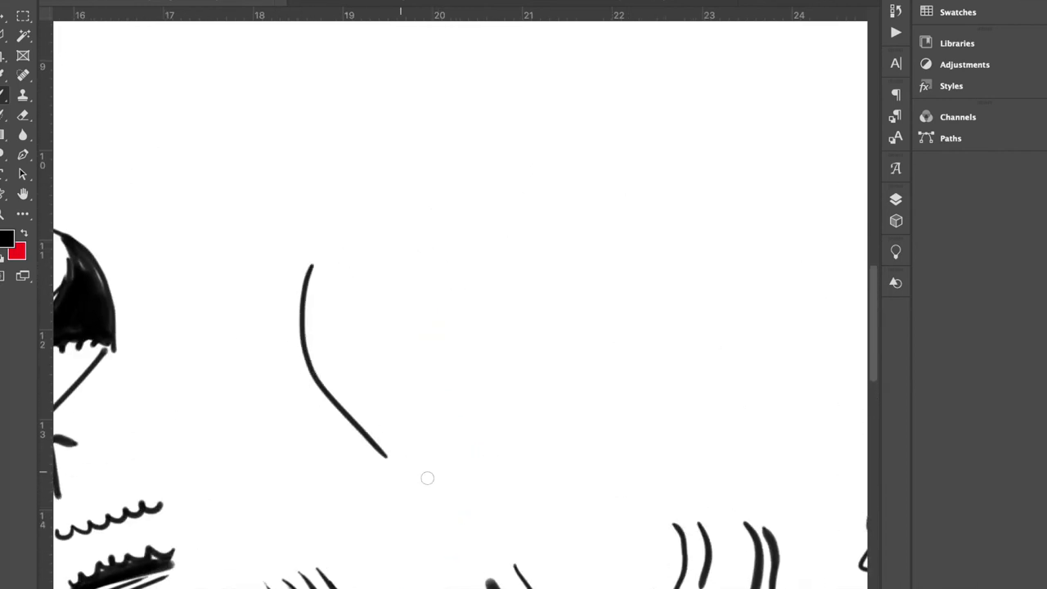
mouse_move(464, 229)
left_mouse_down()
mouse_move(497, 263)
mouse_move(516, 426)
left_mouse_up()
mouse_move(381, 469)
left_mouse_down()
mouse_move(502, 444)
mouse_move(509, 495)
mouse_move(434, 494)
mouse_move(507, 489)
left_mouse_up()
mouse_move(396, 517)
left_mouse_down()
mouse_move(397, 526)
mouse_move(521, 521)
left_mouse_up()
left_click_drag(524, 494, 522, 524)
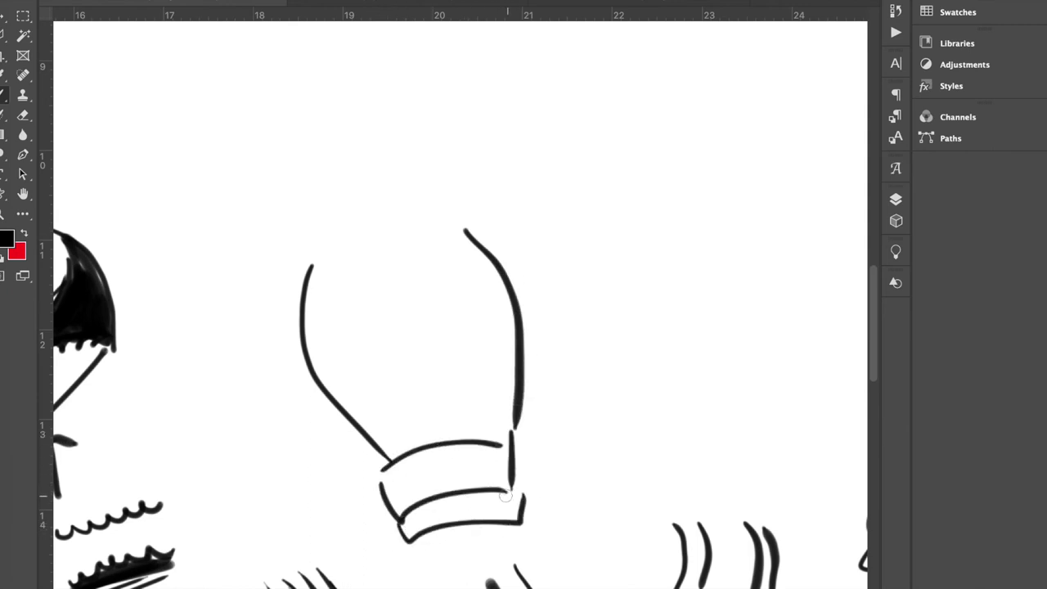
Draw a light bulb with rays at the new forearm's upper left and an arrow pointing from it toward the arm.
mouse_move(192, 146)
left_mouse_down()
mouse_move(232, 161)
mouse_move(204, 226)
mouse_move(211, 170)
left_mouse_up()
left_click_drag(123, 139, 167, 150)
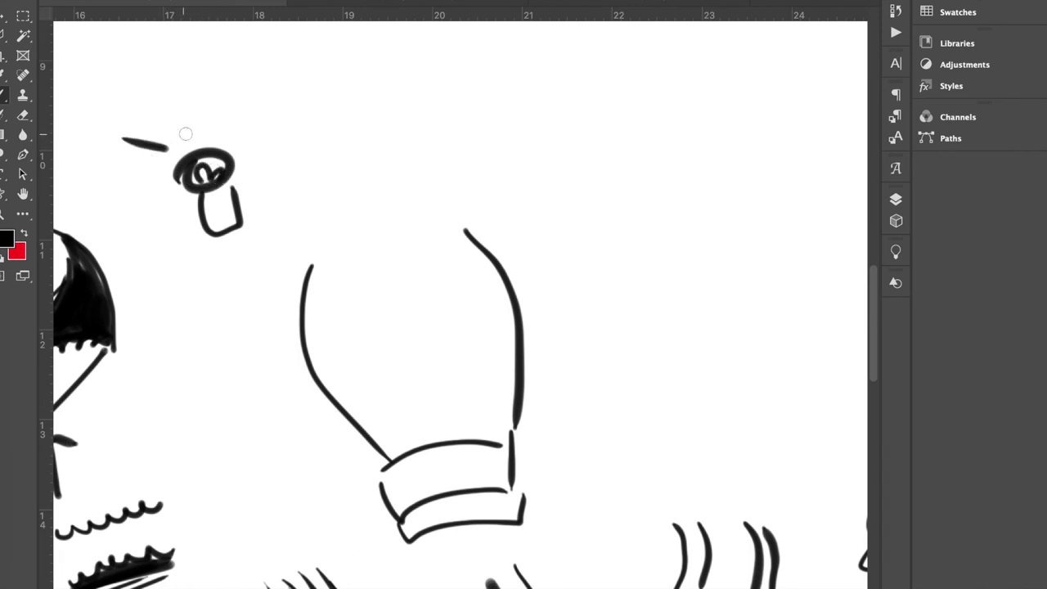
left_click_drag(176, 105, 188, 134)
mouse_move(211, 117)
left_mouse_down()
mouse_move(225, 105)
mouse_move(254, 120)
left_mouse_up()
left_click_drag(229, 245, 280, 278)
left_click_drag(275, 256, 280, 277)
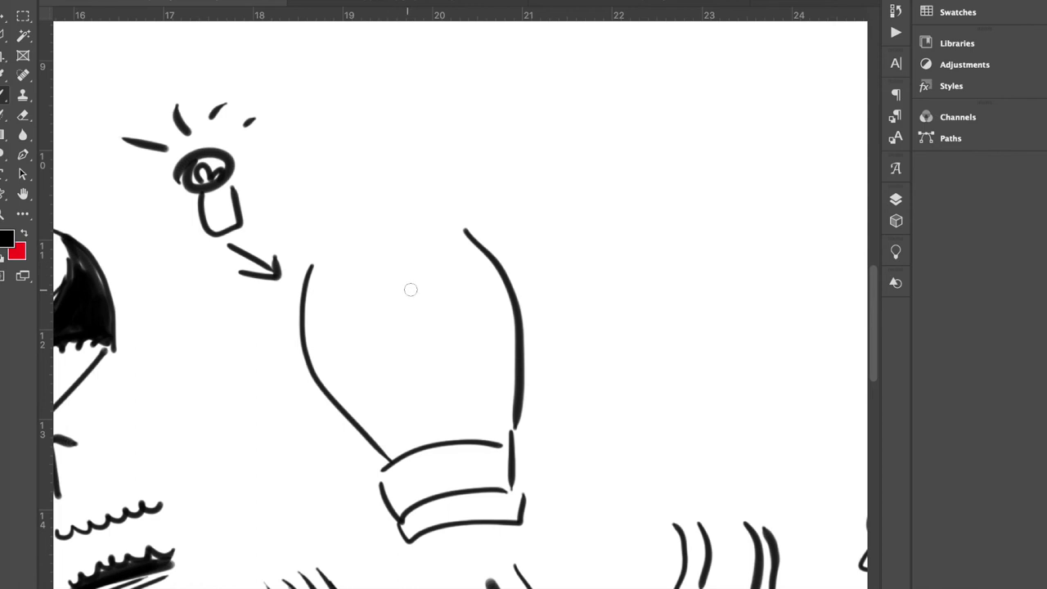
Place four inner muscle marks in the new forearm: feathered shadows away from the light and thin open shapes on the lit side.
mouse_move(420, 376)
left_mouse_down()
mouse_move(423, 425)
mouse_move(420, 374)
mouse_move(422, 423)
mouse_move(428, 379)
mouse_move(431, 417)
mouse_move(419, 400)
mouse_move(421, 435)
mouse_move(426, 381)
left_mouse_up()
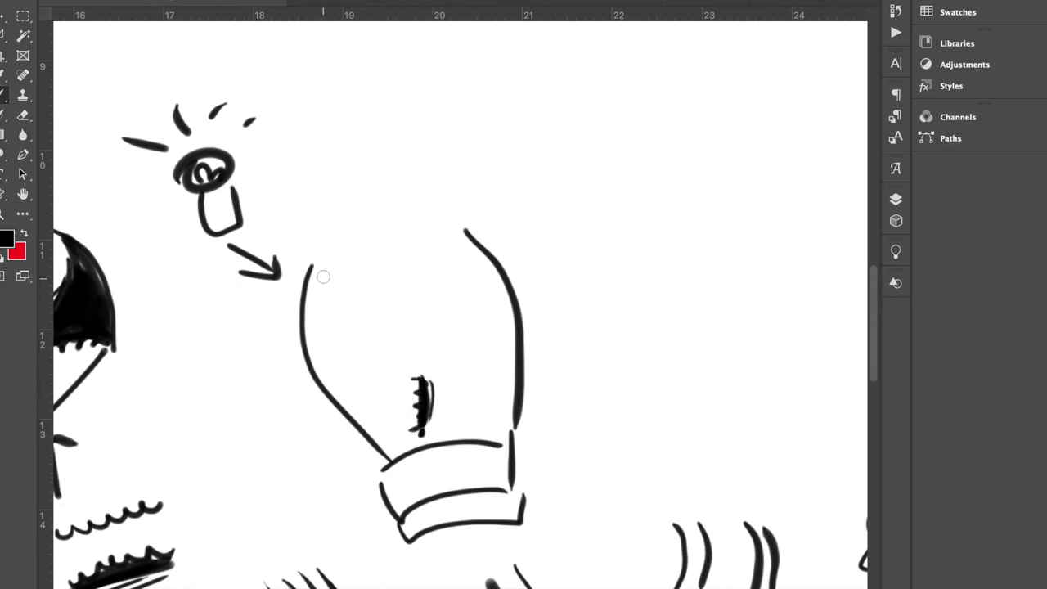
mouse_move(323, 272)
left_mouse_down()
mouse_move(334, 260)
mouse_move(320, 297)
left_mouse_up()
mouse_move(339, 378)
left_mouse_down()
mouse_move(360, 397)
mouse_move(330, 367)
mouse_move(354, 384)
left_mouse_up()
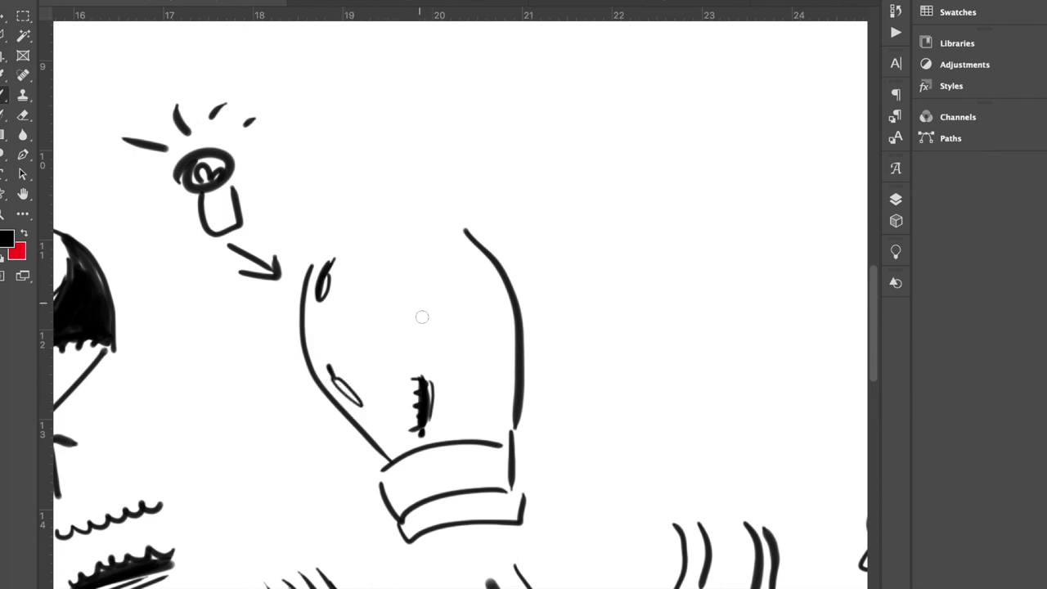
mouse_move(390, 263)
left_mouse_down()
mouse_move(414, 299)
mouse_move(379, 265)
mouse_move(411, 307)
mouse_move(415, 287)
left_mouse_up()
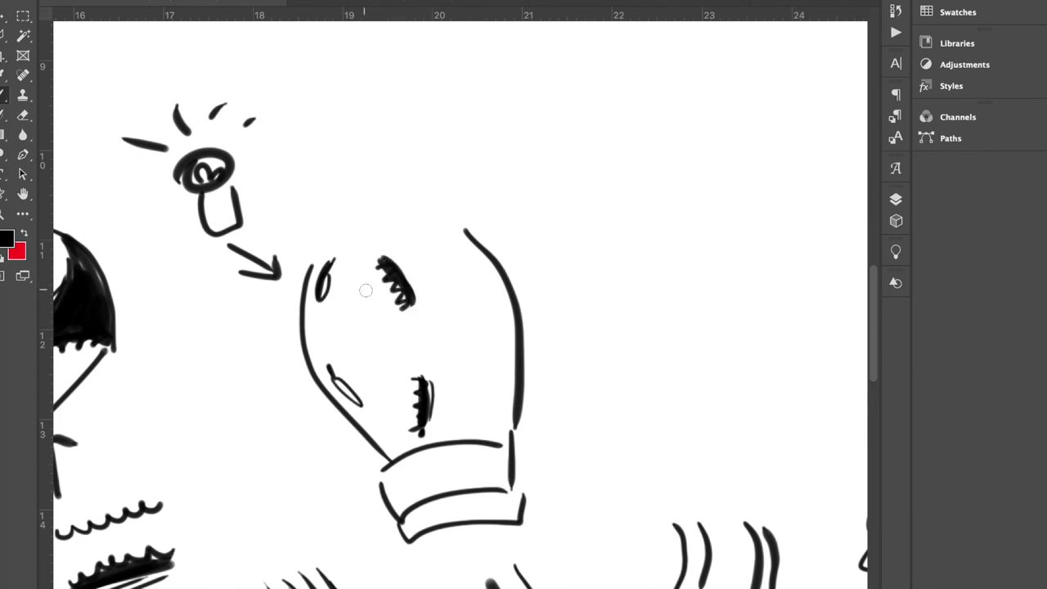
Trace the oval muscle shape implied by the four inner marks with a red brush, and undo it.
left_click(25, 235)
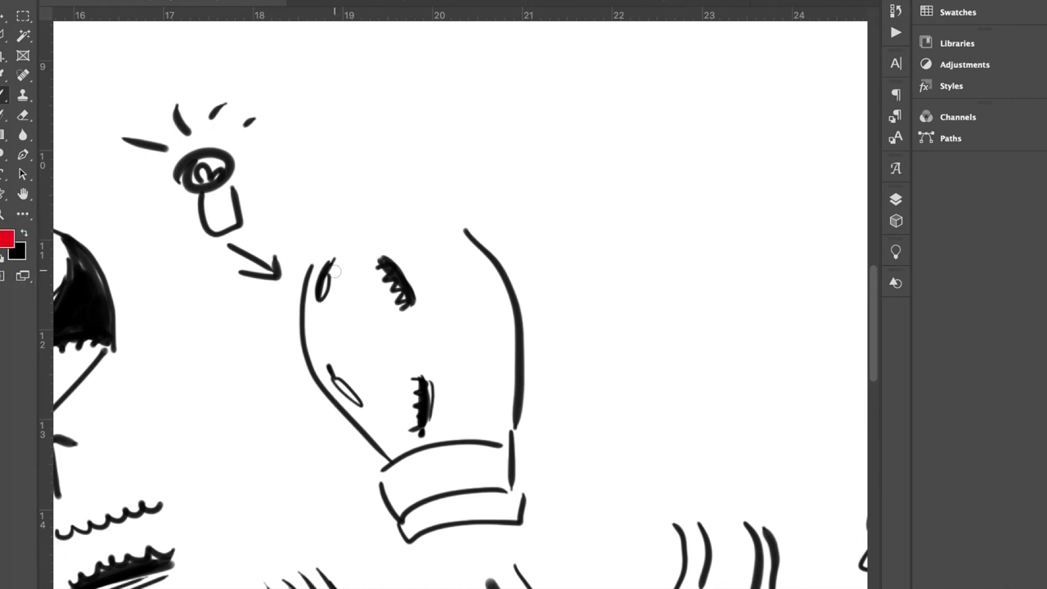
mouse_move(331, 260)
left_mouse_down()
mouse_move(324, 310)
mouse_move(346, 381)
mouse_move(390, 430)
mouse_move(422, 378)
mouse_move(381, 250)
mouse_move(326, 274)
left_mouse_up()
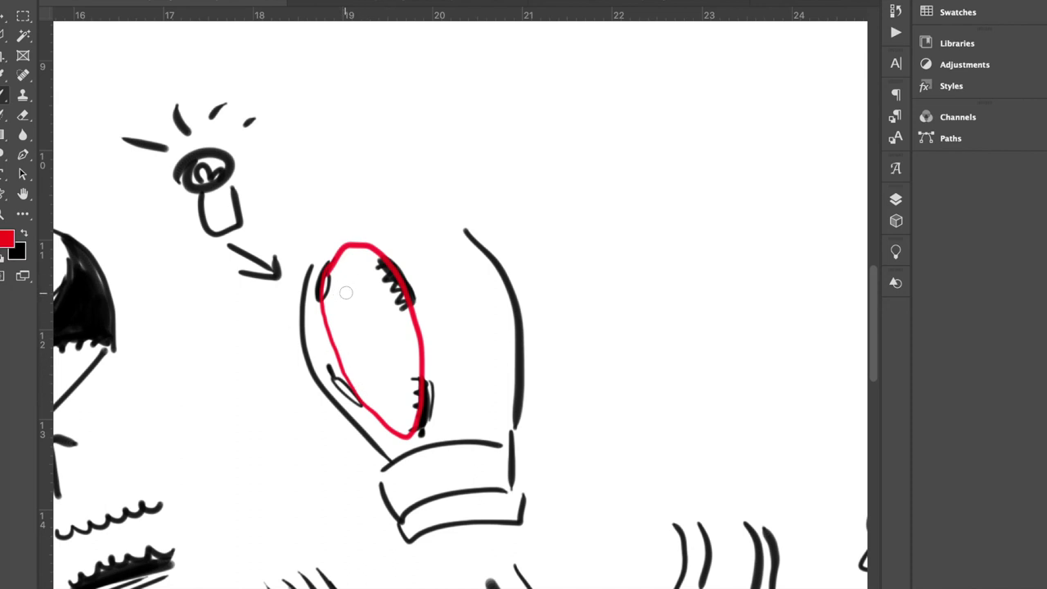
key("ctrl+z")
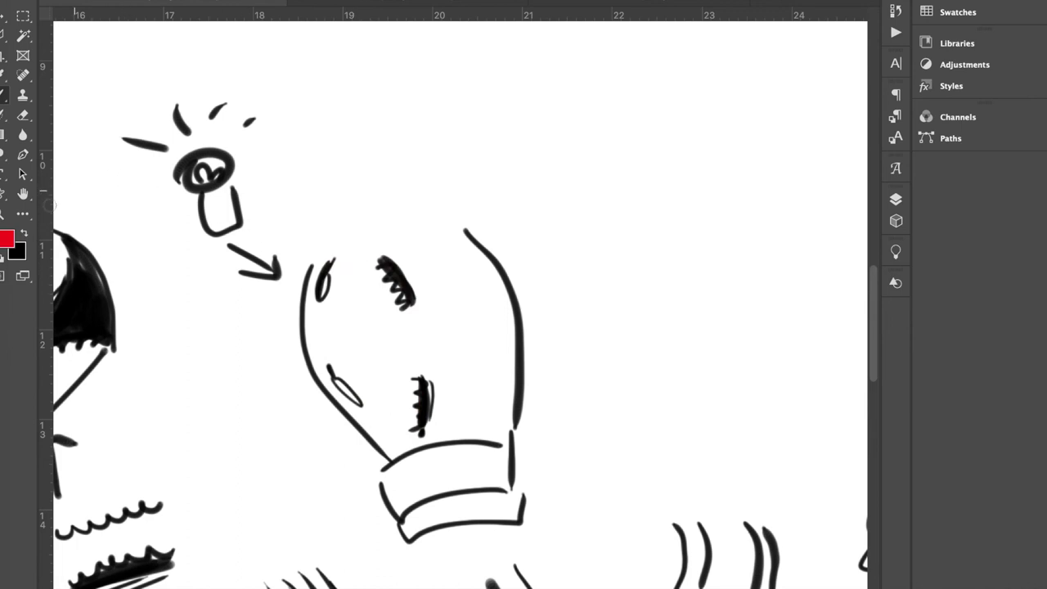
Turn the two lit-side marks into black feathered shadows and draw a thick ring between the four marks.
left_click(25, 233)
mouse_move(325, 278)
left_mouse_down()
mouse_move(320, 301)
mouse_move(337, 270)
mouse_move(325, 307)
left_mouse_up()
mouse_move(331, 368)
left_mouse_down()
mouse_move(351, 374)
mouse_move(367, 417)
mouse_move(360, 397)
left_mouse_up()
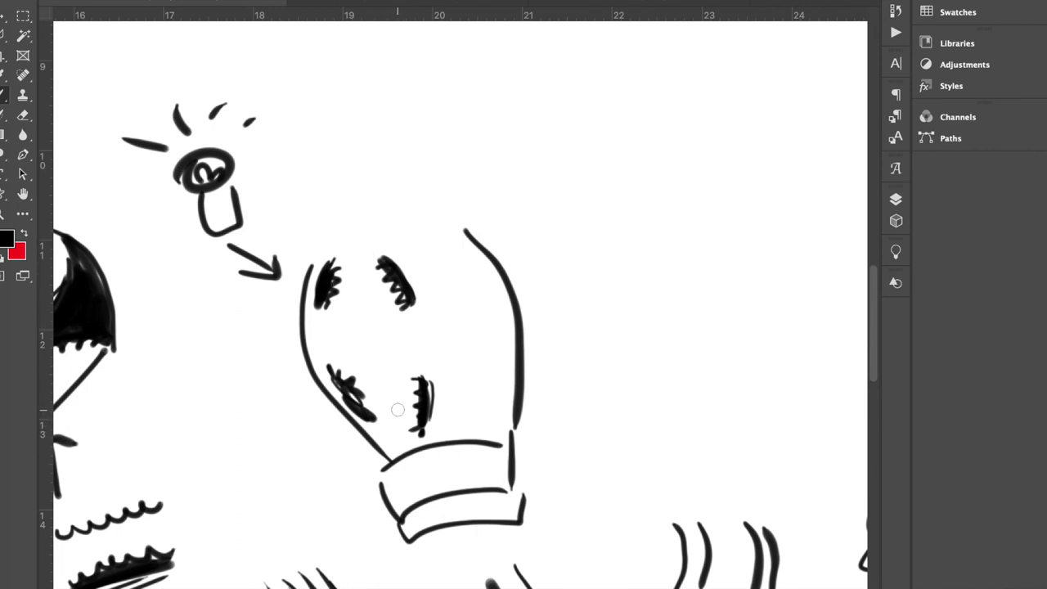
mouse_move(360, 314)
left_mouse_down()
mouse_move(369, 333)
mouse_move(360, 354)
left_mouse_up()
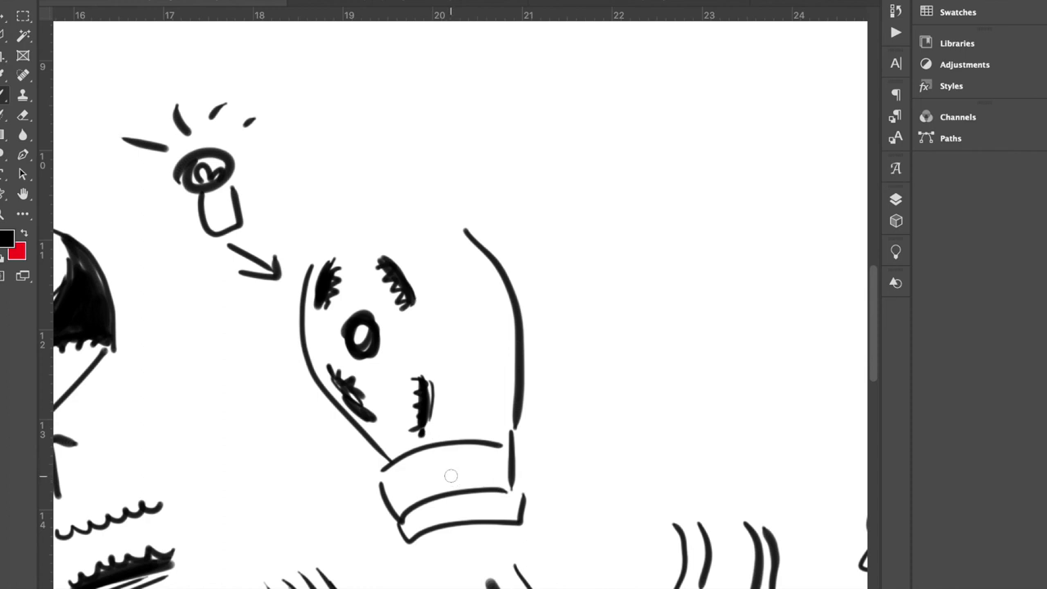
left_click_drag(137, 192, 160, 217)
Undo the ring and the feathering added to the two lit-side marks.
key("super+z")
key("super+z")
key("super+z")
key("super+z")
key("super+z")
key("super+z")
key("super+z")
key("super+z")
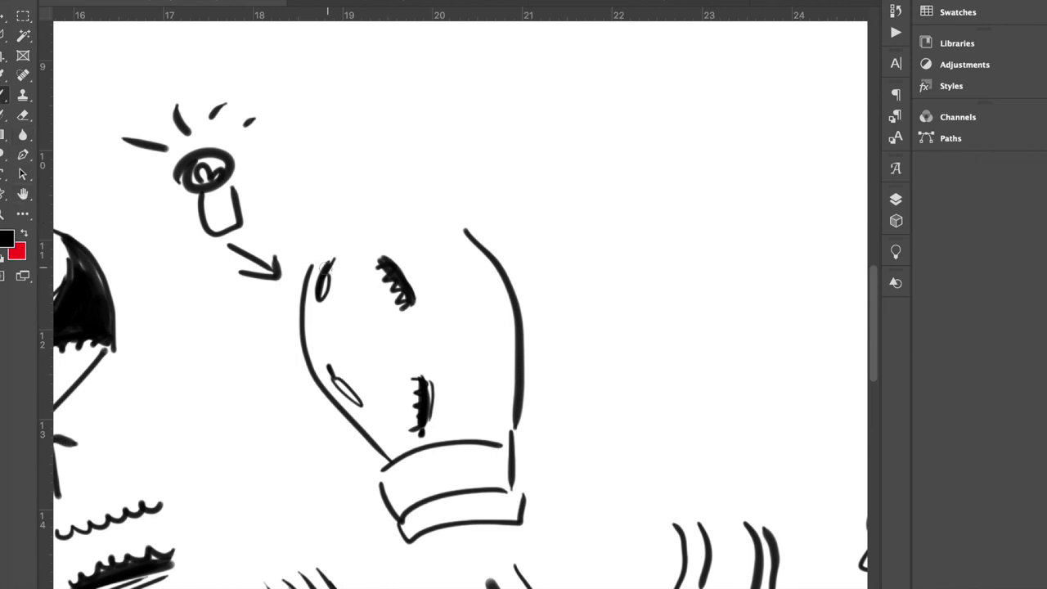
Draw thickened upper-arm strokes above both ends of the new forearm's outline.
left_click_drag(258, 214, 305, 264)
mouse_move(452, 222)
left_mouse_down()
mouse_move(439, 139)
mouse_move(457, 159)
mouse_move(460, 217)
left_mouse_up()
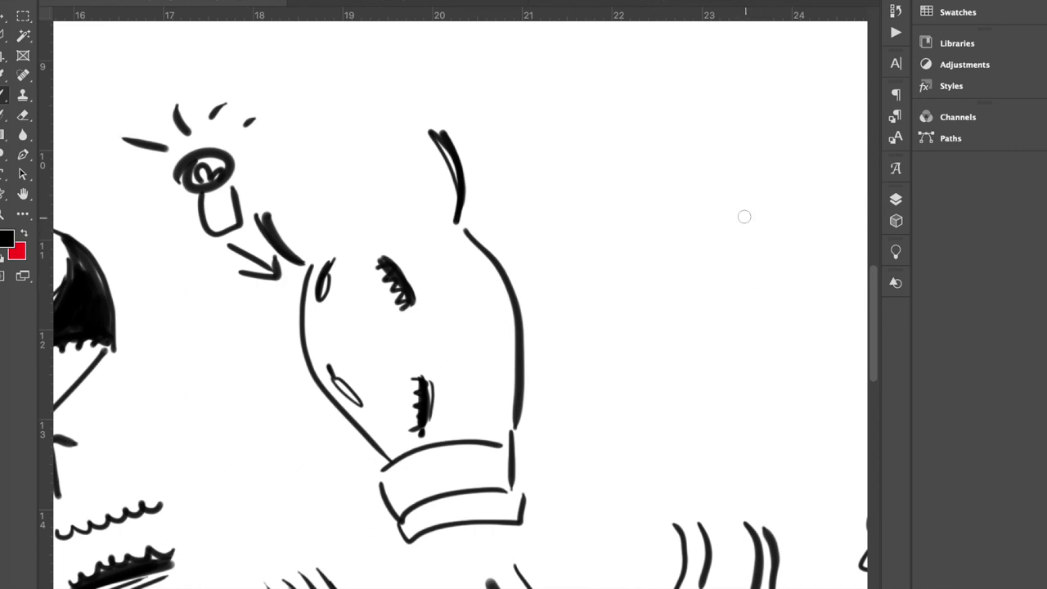
Draw a row of four slanted marks beside the forearm, grading from solid feathered black through an open sliver to a single line.
mouse_move(783, 257)
left_mouse_down()
mouse_move(751, 319)
mouse_move(784, 251)
mouse_move(779, 284)
mouse_move(772, 243)
mouse_move(771, 279)
mouse_move(745, 300)
mouse_move(741, 328)
left_mouse_up()
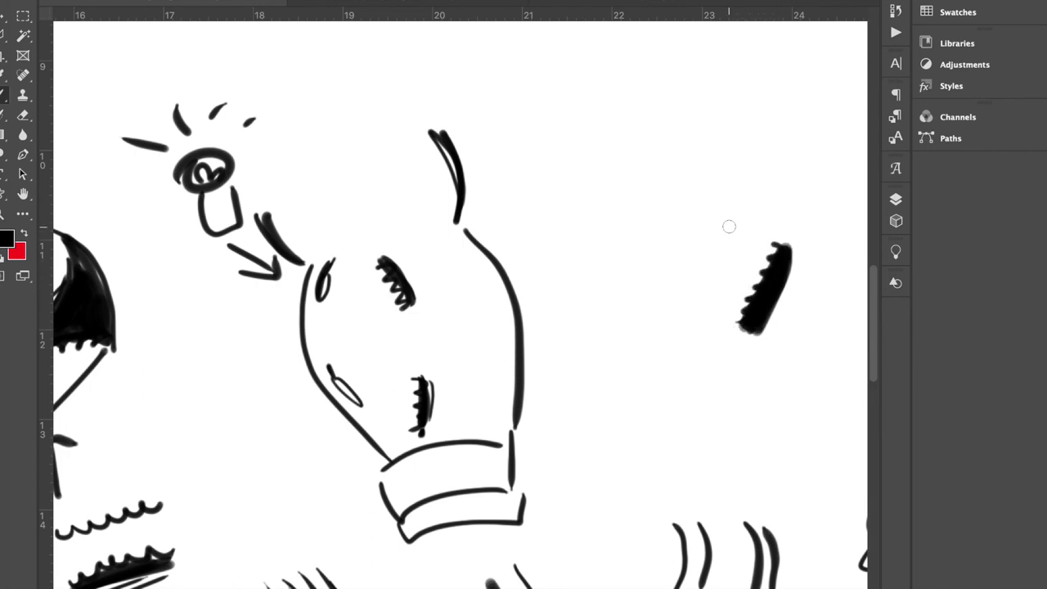
mouse_move(726, 229)
left_mouse_down()
mouse_move(694, 298)
mouse_move(736, 240)
mouse_move(699, 303)
mouse_move(728, 226)
mouse_move(718, 224)
mouse_move(679, 300)
left_mouse_up()
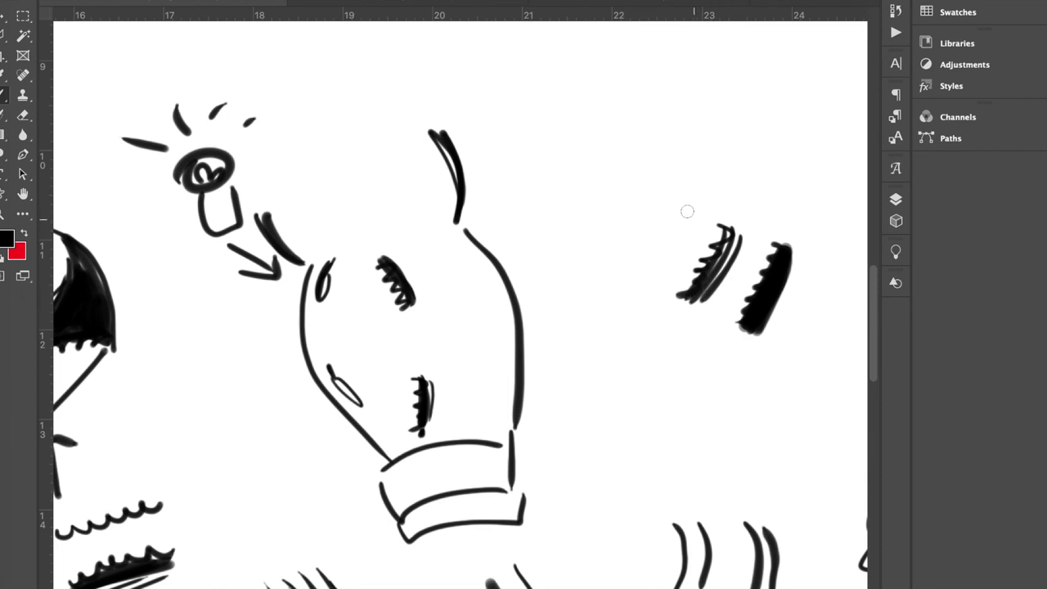
left_click_drag(658, 209, 663, 206)
mouse_move(669, 202)
left_mouse_down()
mouse_move(633, 246)
mouse_move(664, 207)
left_mouse_up()
left_click_drag(582, 222, 633, 159)
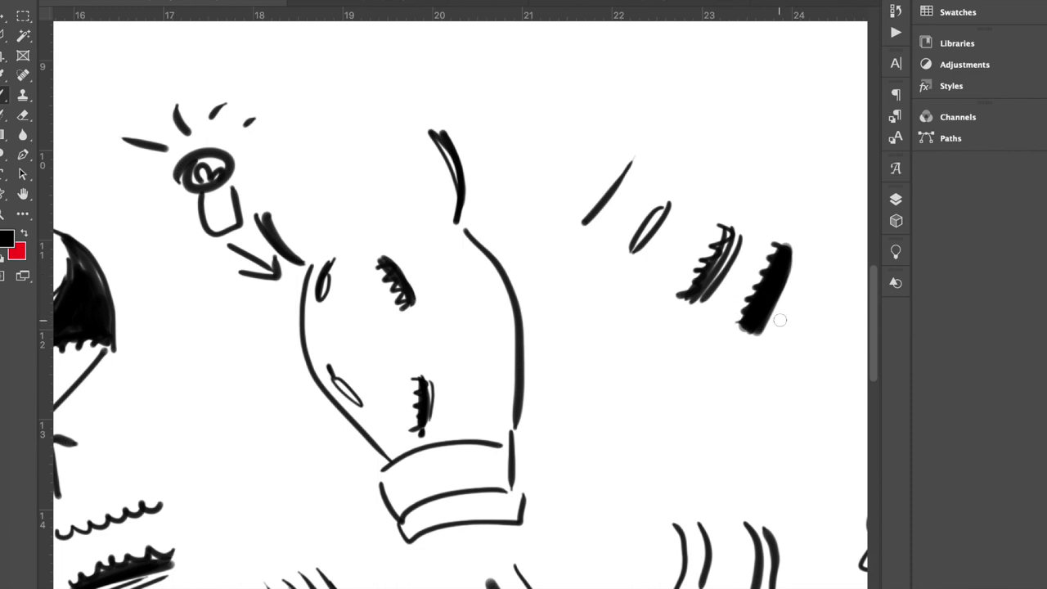
Number the four graded marks 1 to 4, from the heaviest feathered shadow to the thinnest line.
left_click_drag(735, 362, 737, 391)
left_click_drag(665, 328, 693, 352)
mouse_move(612, 276)
left_mouse_down()
mouse_move(632, 293)
mouse_move(612, 310)
left_mouse_up()
mouse_move(557, 240)
left_mouse_down()
mouse_move(584, 257)
mouse_move(563, 291)
left_mouse_up()
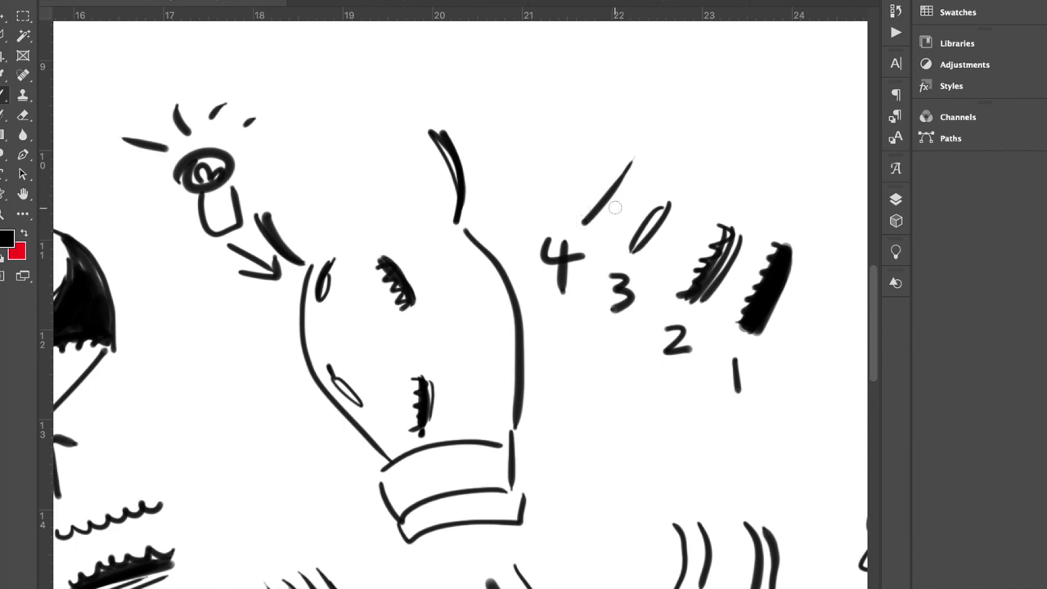
Sketch two narrow angry eyes with hatched brow lines between them in the blank area beyond the numbered marks, based on the reference face.
scroll(541, 272, "left", 15)
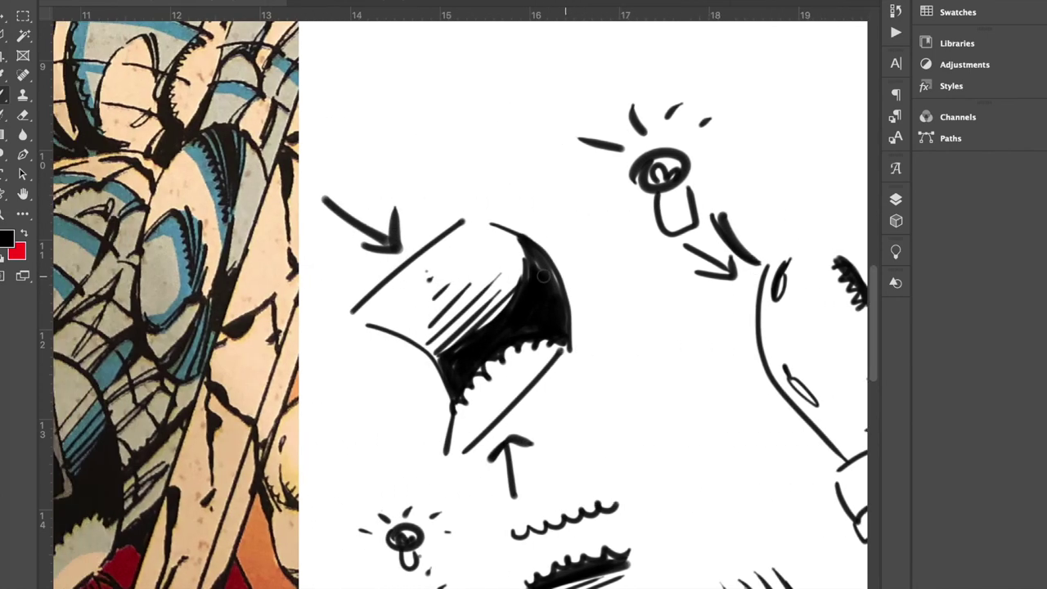
scroll(547, 275, "up", 10)
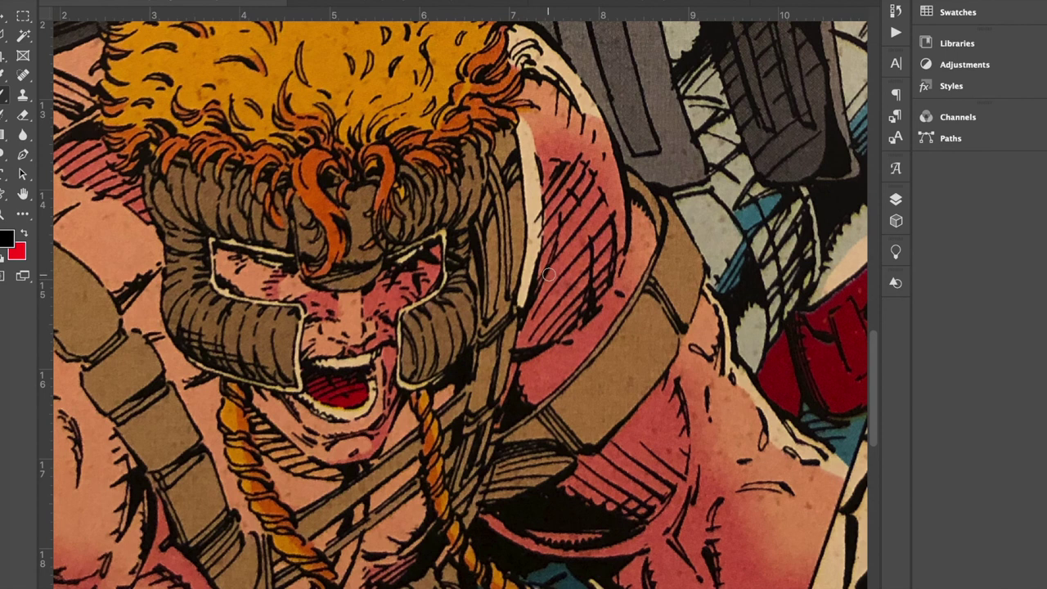
scroll(540, 279, "down", 1)
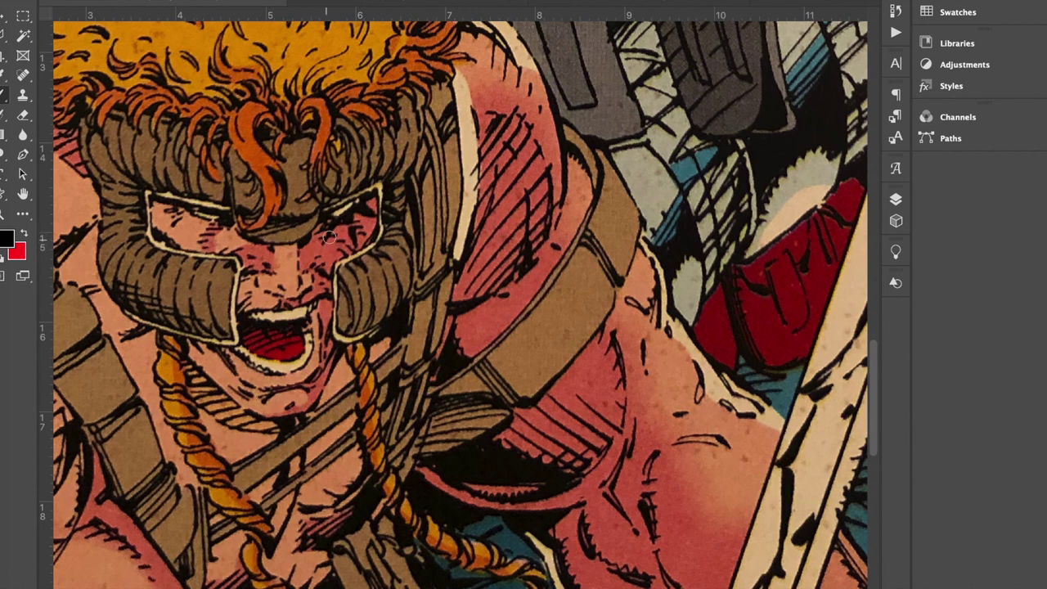
scroll(449, 277, "right", 15)
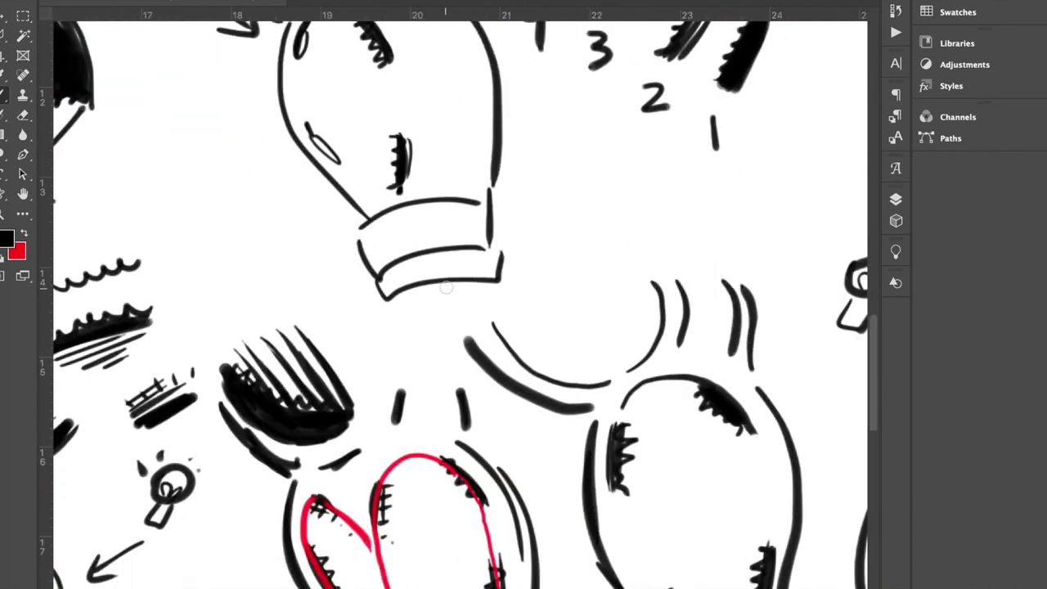
scroll(454, 274, "right", 8)
scroll(458, 270, "up", 3)
mouse_move(352, 245)
left_mouse_down()
mouse_move(418, 266)
mouse_move(374, 276)
mouse_move(417, 265)
left_mouse_up()
mouse_move(481, 266)
left_mouse_down()
mouse_move(547, 243)
mouse_move(532, 256)
left_mouse_up()
mouse_move(422, 266)
left_mouse_down()
mouse_move(476, 261)
mouse_move(428, 261)
mouse_move(476, 248)
mouse_move(462, 225)
left_mouse_up()
left_click_drag(439, 212, 449, 212)
mouse_move(423, 251)
left_mouse_down()
mouse_move(444, 245)
mouse_move(457, 224)
mouse_move(474, 237)
left_mouse_up()
left_click_drag(466, 258, 482, 231)
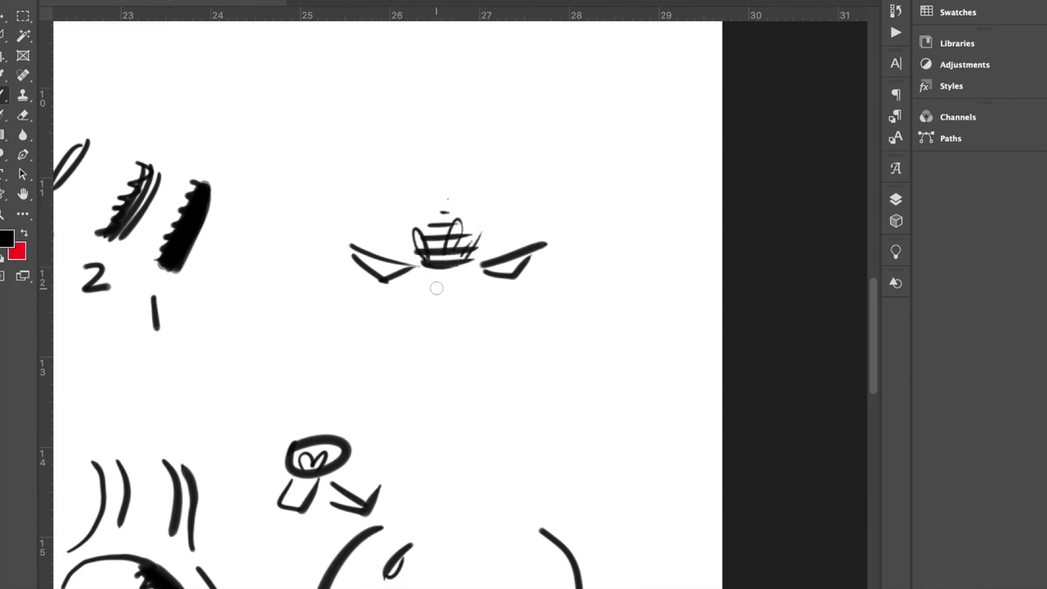
Draw the nose in short broken strokes between the two angry eyes and add thick slanted eyebrows above them.
mouse_move(418, 277)
left_mouse_down()
mouse_move(431, 284)
mouse_move(475, 271)
left_mouse_up()
mouse_move(417, 308)
left_mouse_down()
mouse_move(435, 333)
mouse_move(473, 315)
mouse_move(472, 300)
mouse_move(401, 299)
left_mouse_up()
left_click_drag(477, 295, 493, 288)
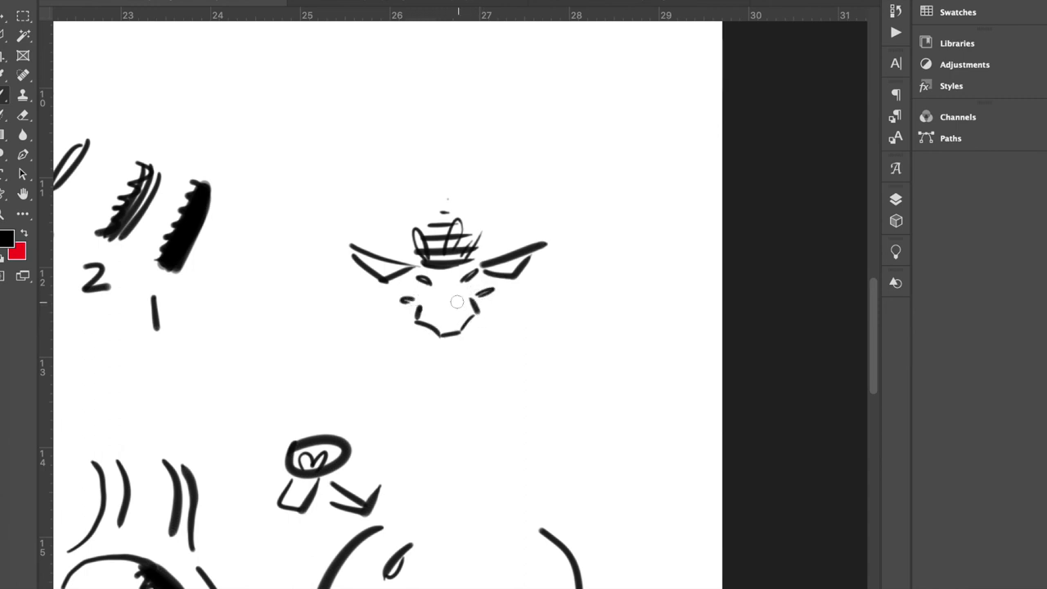
left_click_drag(413, 262, 331, 219)
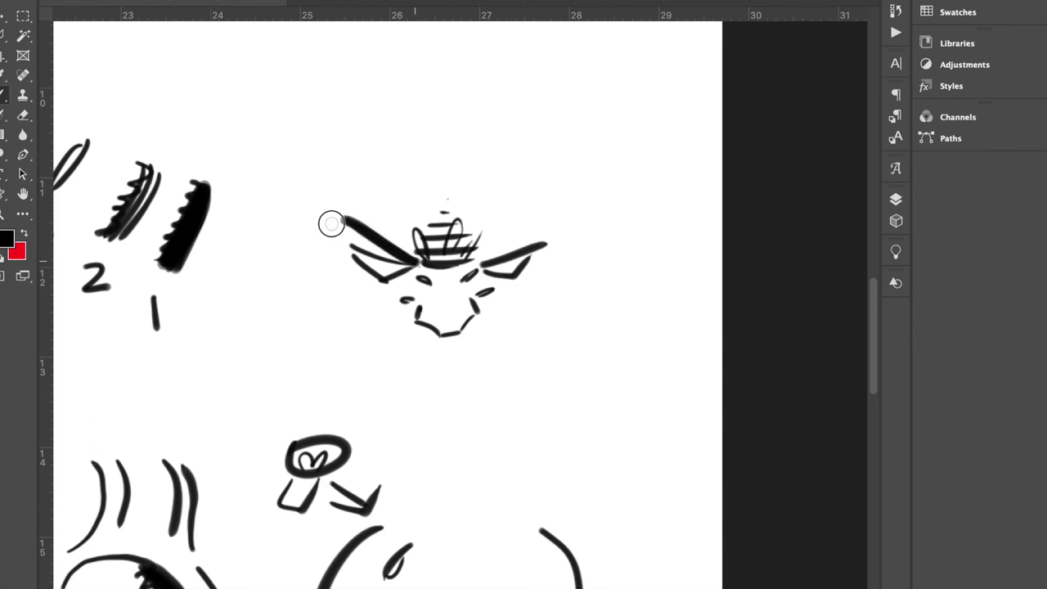
left_click_drag(488, 260, 543, 218)
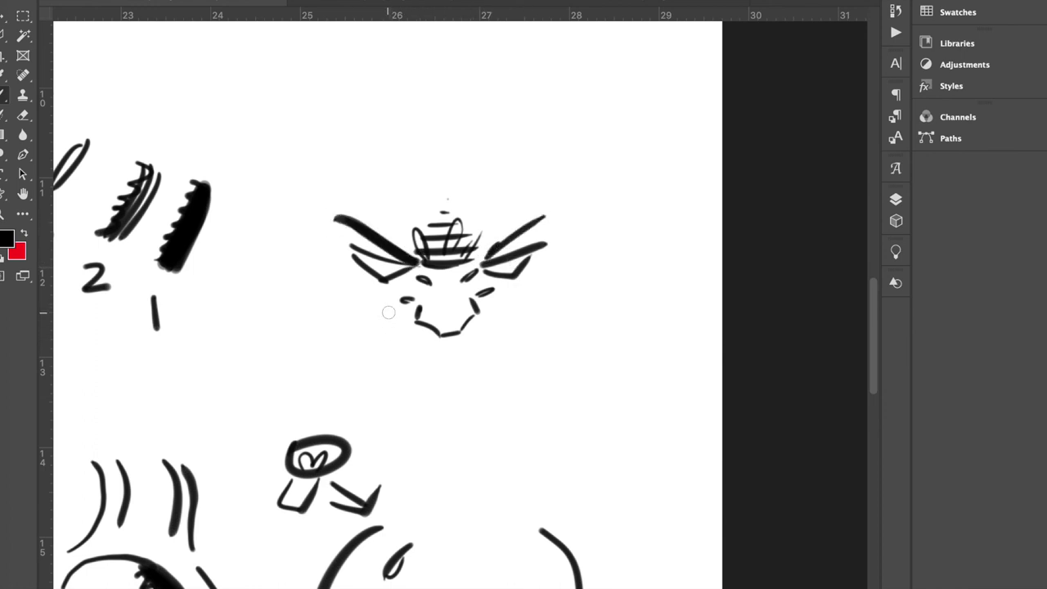
Draw the cheek creases beside the nose and a wide open mouth with lower teeth and a thick lower lip.
left_click_drag(395, 311, 362, 356)
left_click_drag(498, 308, 517, 342)
mouse_move(388, 344)
left_mouse_down()
mouse_move(497, 337)
mouse_move(389, 348)
mouse_move(373, 385)
left_mouse_up()
left_click_drag(478, 347, 503, 383)
mouse_move(373, 397)
left_mouse_down()
mouse_move(423, 421)
mouse_move(497, 392)
mouse_move(388, 401)
mouse_move(398, 390)
mouse_move(427, 402)
mouse_move(489, 384)
left_mouse_up()
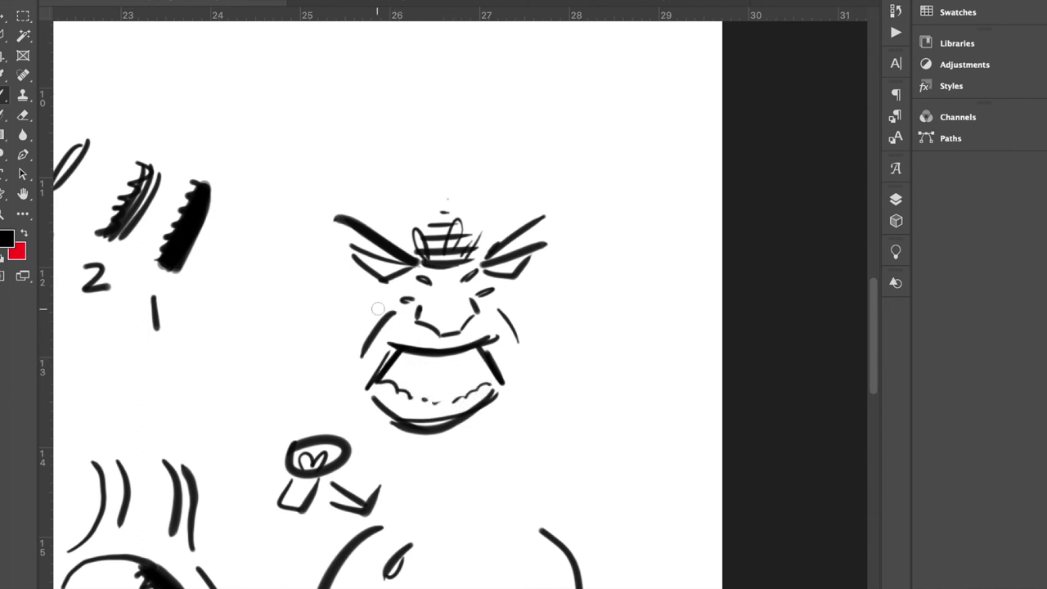
Add short tapering wrinkle marks beneath both eyes, fading to dots toward the outer cheeks.
mouse_move(376, 281)
left_mouse_down()
mouse_move(413, 284)
mouse_move(358, 304)
left_mouse_up()
left_click_drag(361, 316, 351, 319)
mouse_move(514, 280)
left_mouse_down()
mouse_move(501, 291)
mouse_move(530, 283)
mouse_move(510, 292)
left_mouse_up()
left_click(532, 304)
left_click(537, 310)
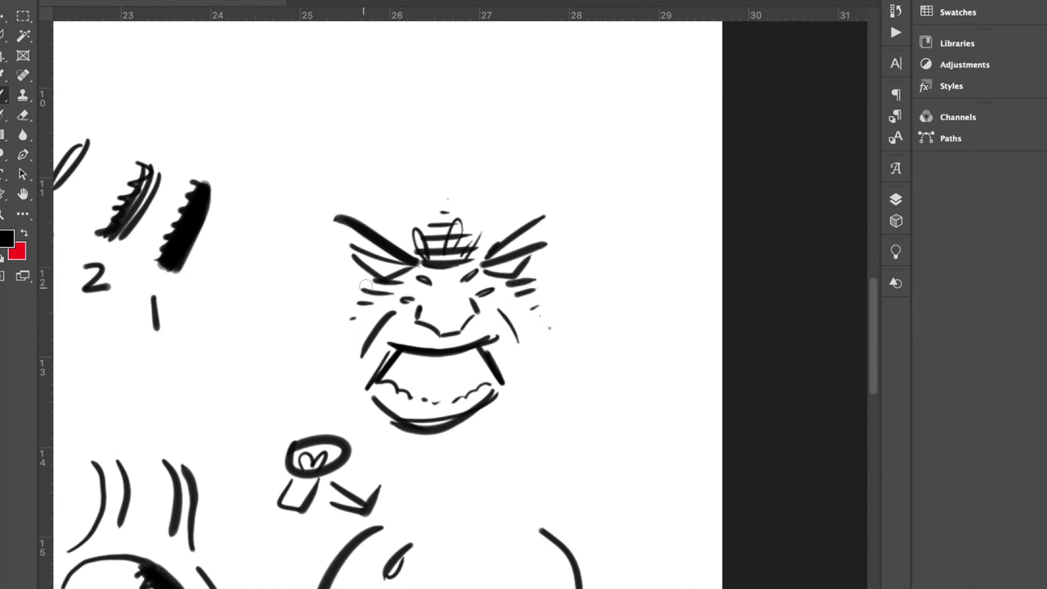
Set the brush size to 11 px and draw small open crease marks beside the outer corners of both eyes.
right_click(360, 247)
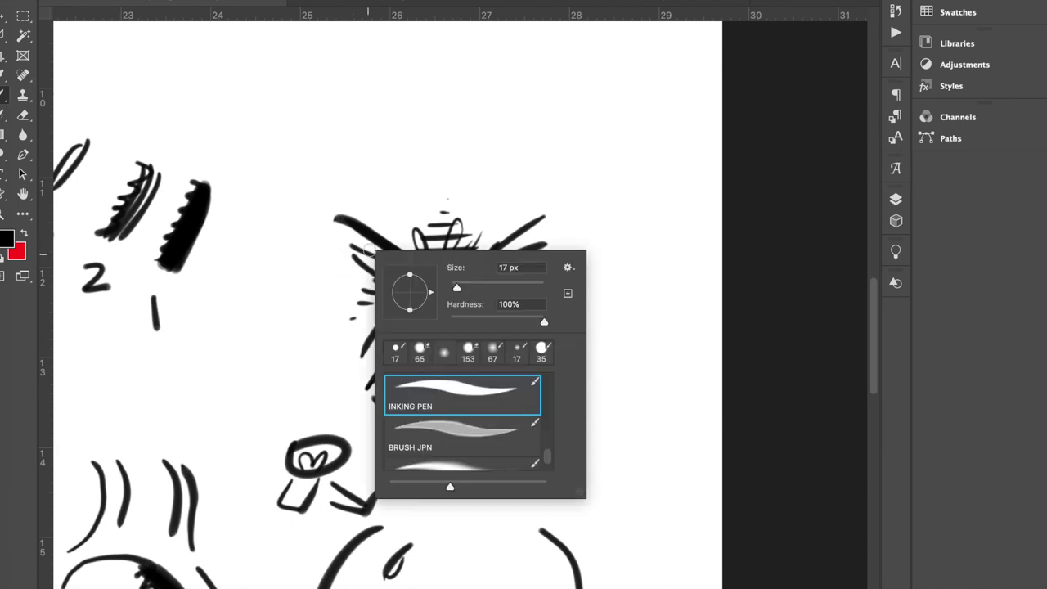
left_click_drag(457, 287, 452, 286)
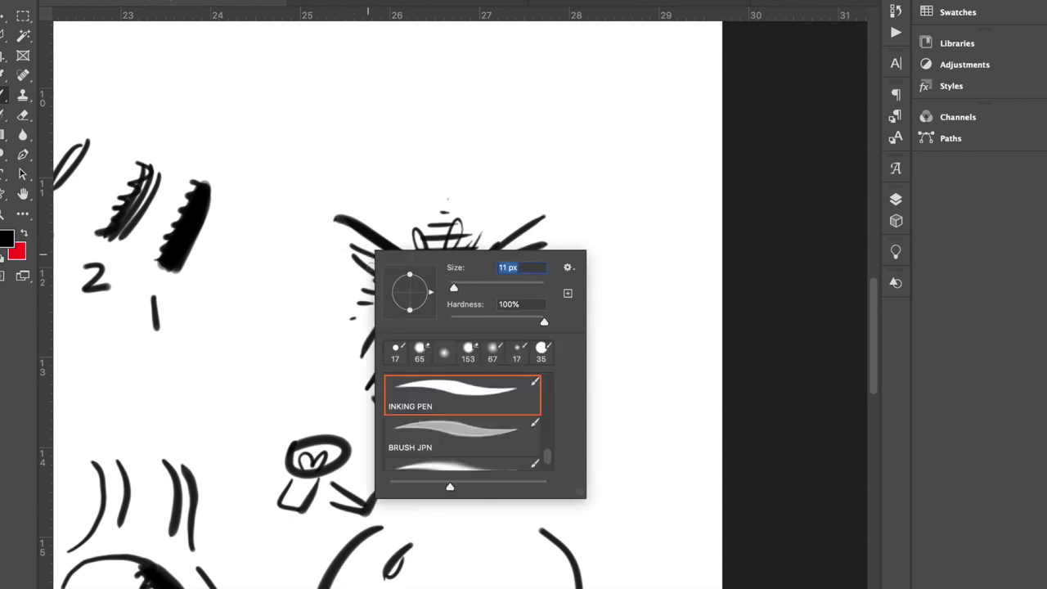
key("Return")
left_click_drag(338, 247, 328, 272)
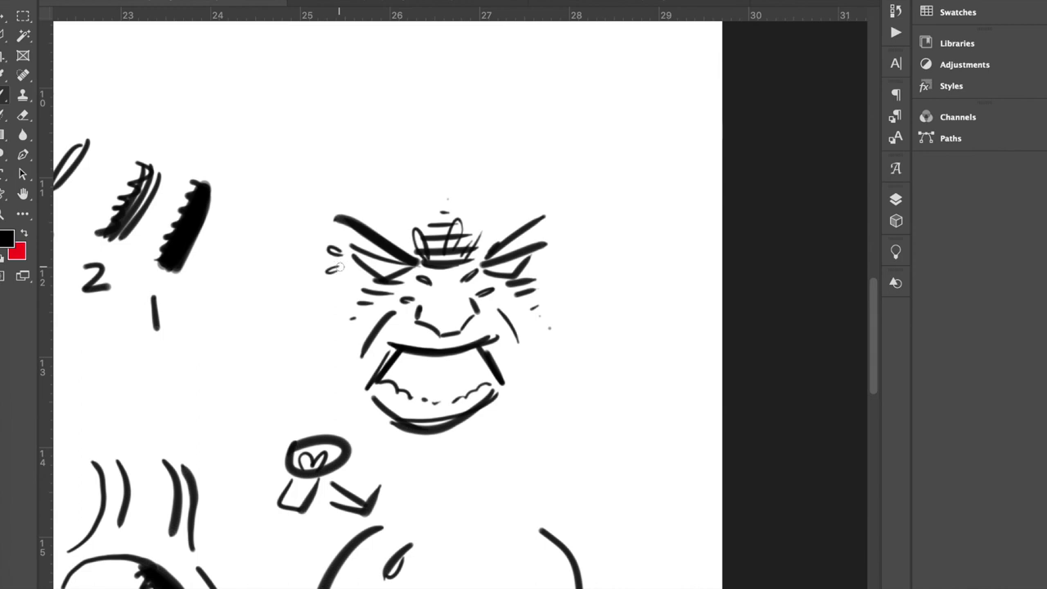
mouse_move(559, 241)
left_mouse_down()
mouse_move(575, 231)
mouse_move(552, 261)
left_mouse_up()
Hatch the gaps between the eyebrows and eyes with short vertical strokes, breaking into small marks at the outer ends.
mouse_move(399, 250)
left_mouse_down()
mouse_move(395, 261)
mouse_move(353, 247)
left_mouse_up()
left_click_drag(347, 227, 341, 241)
left_click_drag(482, 250, 480, 264)
mouse_move(491, 245)
left_mouse_down()
mouse_move(487, 260)
mouse_move(496, 257)
left_mouse_up()
mouse_move(507, 238)
left_mouse_down()
mouse_move(504, 254)
mouse_move(512, 250)
left_mouse_up()
mouse_move(524, 230)
left_mouse_down()
mouse_move(520, 247)
mouse_move(529, 244)
left_mouse_up()
left_click_drag(542, 221, 544, 237)
left_click_drag(557, 218, 555, 223)
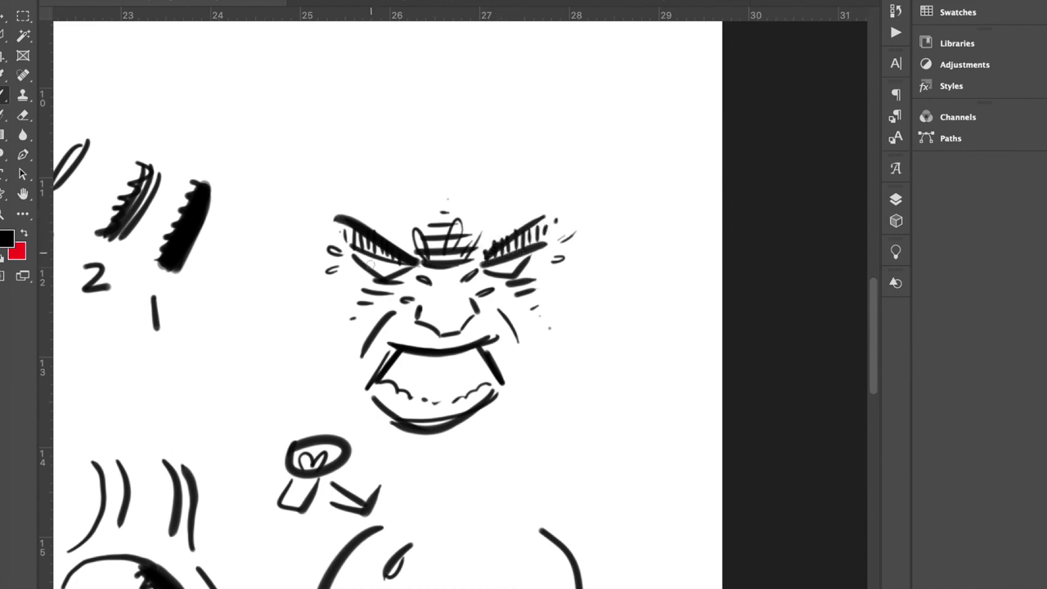
Outline the face with broken lines for the temples, cheekbones, cheek hollows, outer jaw and chin.
mouse_move(310, 283)
left_mouse_down()
mouse_move(316, 315)
mouse_move(340, 328)
left_mouse_up()
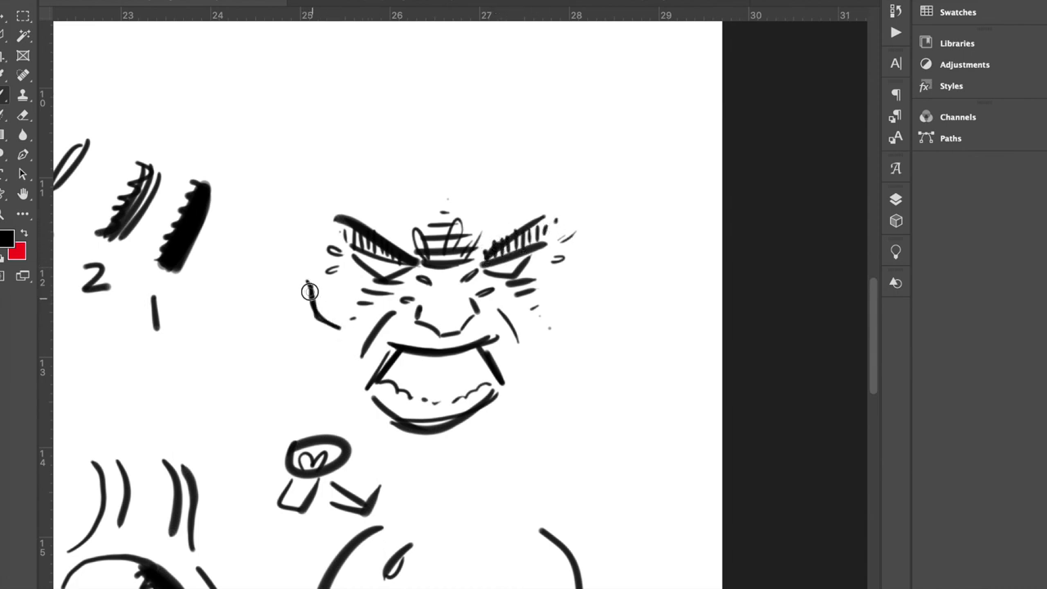
left_click_drag(576, 280, 553, 318)
mouse_move(342, 357)
left_mouse_down()
mouse_move(373, 451)
mouse_move(398, 473)
mouse_move(427, 472)
left_mouse_up()
mouse_move(540, 337)
left_mouse_down()
mouse_move(533, 374)
mouse_move(474, 452)
mouse_move(430, 479)
left_mouse_up()
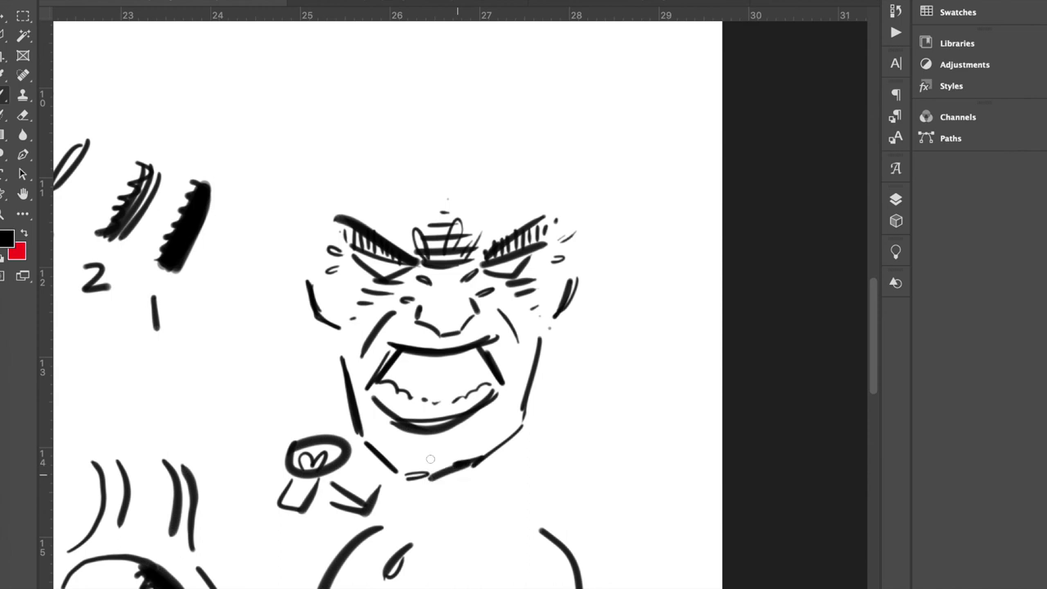
mouse_move(305, 308)
left_mouse_down()
mouse_move(306, 366)
mouse_move(342, 408)
left_mouse_up()
mouse_move(571, 299)
left_mouse_down()
mouse_move(573, 348)
mouse_move(525, 415)
left_mouse_up()
left_click_drag(312, 250, 309, 267)
left_click_drag(566, 251, 575, 268)
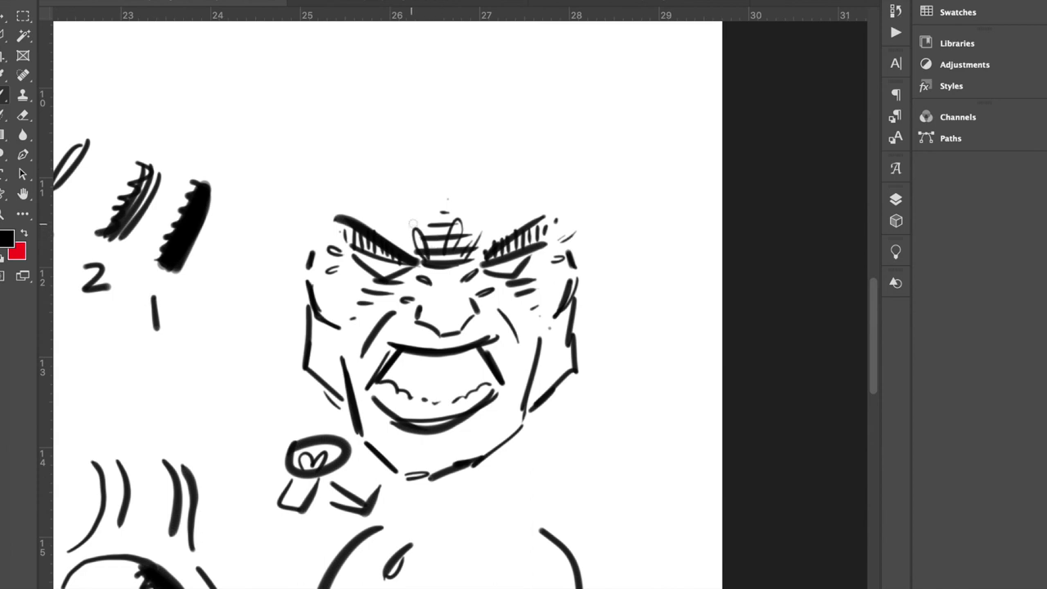
Draw forehead wrinkles above both brows with short hatching strokes and a small open oval in the centre.
left_click_drag(442, 232, 389, 237)
mouse_move(446, 214)
left_mouse_down()
mouse_move(401, 215)
mouse_move(411, 187)
left_mouse_up()
mouse_move(501, 219)
left_mouse_down()
mouse_move(466, 223)
mouse_move(505, 189)
left_mouse_up()
mouse_move(412, 210)
left_mouse_down()
mouse_move(395, 197)
mouse_move(393, 214)
left_mouse_up()
left_click_drag(514, 201, 492, 219)
left_click_drag(442, 188, 446, 201)
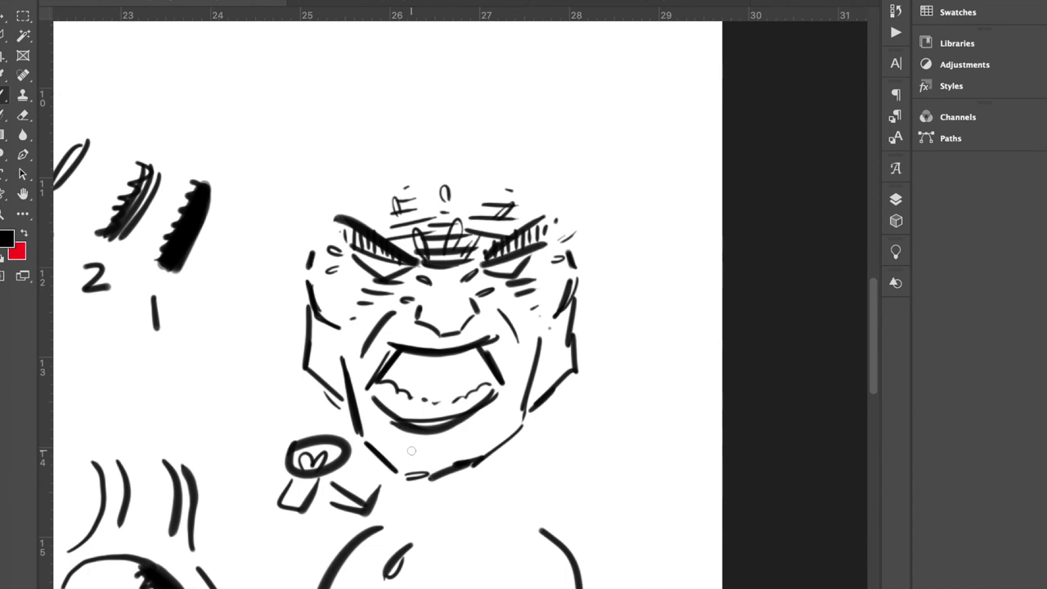
Shade the chin with horizontal hatching and small shadow shapes beneath the lower lip.
left_click_drag(381, 444, 399, 447)
left_click_drag(473, 443, 485, 429)
left_click_drag(403, 442, 471, 448)
mouse_move(376, 447)
left_mouse_down()
mouse_move(425, 440)
mouse_move(384, 436)
mouse_move(430, 438)
mouse_move(401, 421)
left_mouse_up()
mouse_move(458, 446)
left_mouse_down()
mouse_move(497, 430)
mouse_move(491, 417)
left_mouse_up()
left_click_drag(412, 466, 384, 478)
mouse_move(460, 463)
left_mouse_down()
mouse_move(386, 471)
mouse_move(401, 458)
left_mouse_up()
Hatch the hollows and cheekbones on both sides of the face, and add tiny strokes on the nose tip.
mouse_move(304, 304)
left_mouse_down()
mouse_move(350, 336)
mouse_move(306, 305)
mouse_move(336, 352)
mouse_move(342, 393)
left_mouse_up()
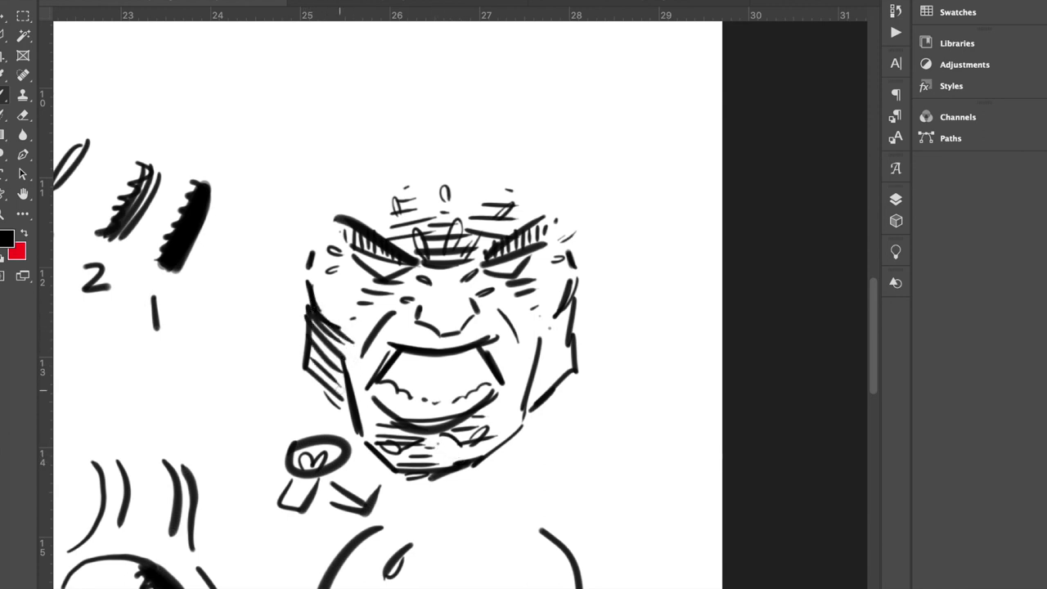
mouse_move(574, 288)
left_mouse_down()
mouse_move(540, 337)
mouse_move(533, 395)
left_mouse_up()
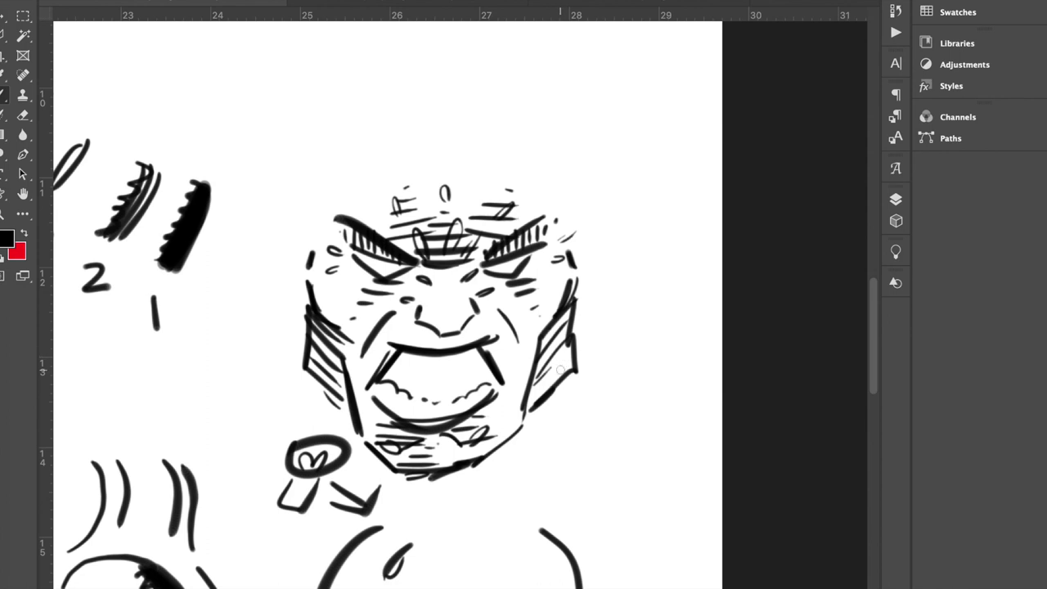
mouse_move(321, 317)
left_mouse_down()
mouse_move(370, 334)
mouse_move(352, 323)
mouse_move(356, 314)
left_mouse_up()
left_click_drag(314, 291, 342, 293)
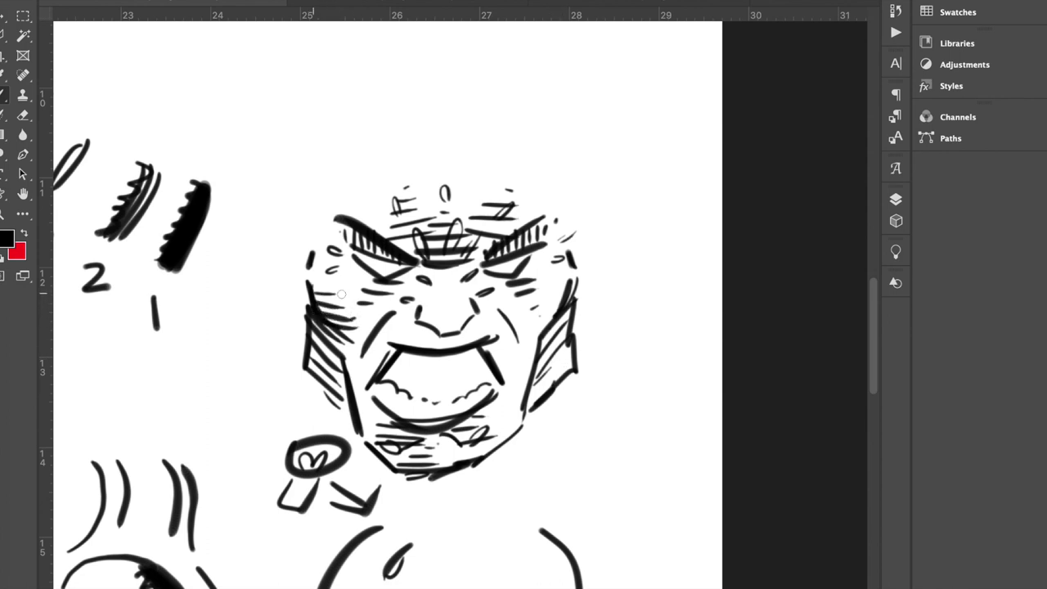
mouse_move(559, 319)
left_mouse_down()
mouse_move(535, 331)
mouse_move(533, 319)
left_mouse_up()
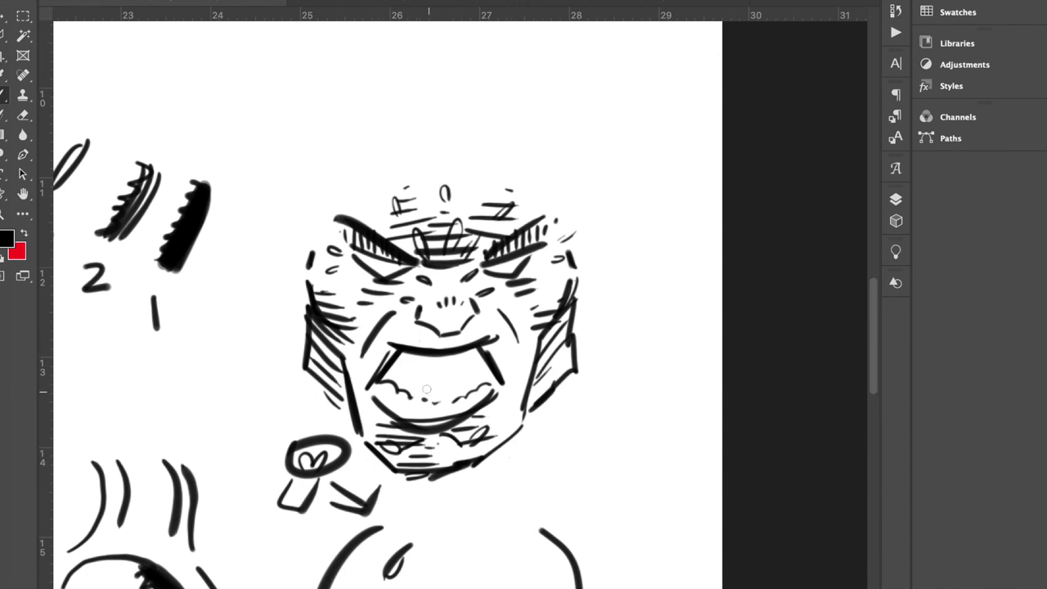
Fill the shadows under the lower lip, along the chin's underside and beneath both cheekbones with solid black.
mouse_move(374, 438)
left_mouse_down()
mouse_move(413, 441)
mouse_move(389, 449)
mouse_move(405, 440)
mouse_move(376, 435)
mouse_move(475, 442)
mouse_move(462, 442)
mouse_move(491, 430)
left_mouse_up()
mouse_move(404, 461)
left_mouse_down()
mouse_move(463, 471)
mouse_move(401, 473)
left_mouse_up()
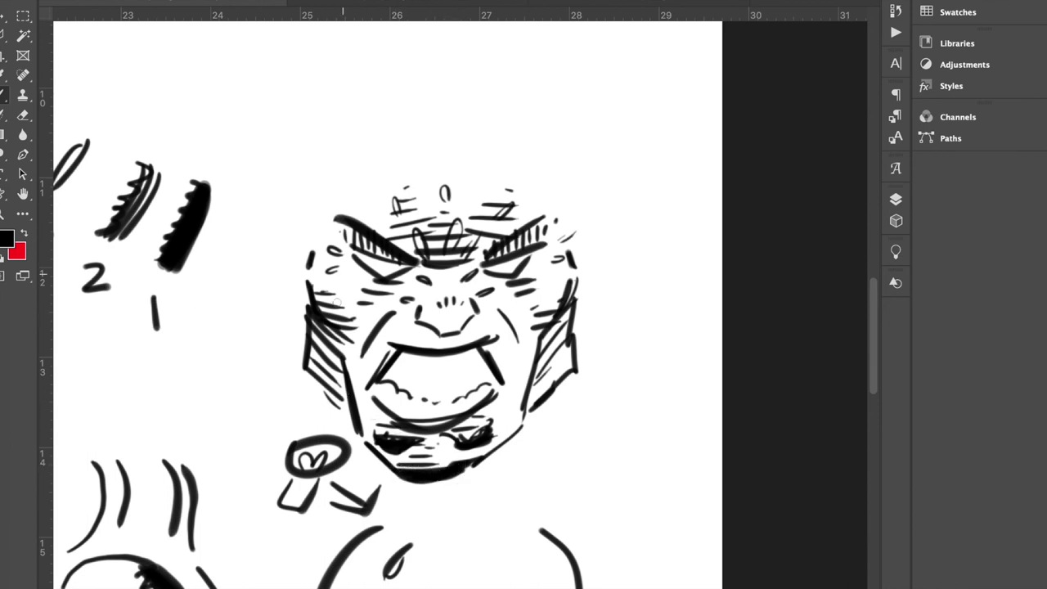
mouse_move(309, 325)
left_mouse_down()
mouse_move(337, 344)
mouse_move(311, 327)
mouse_move(331, 353)
left_mouse_up()
mouse_move(562, 313)
left_mouse_down()
mouse_move(543, 343)
mouse_move(564, 311)
mouse_move(540, 360)
mouse_move(549, 369)
left_mouse_up()
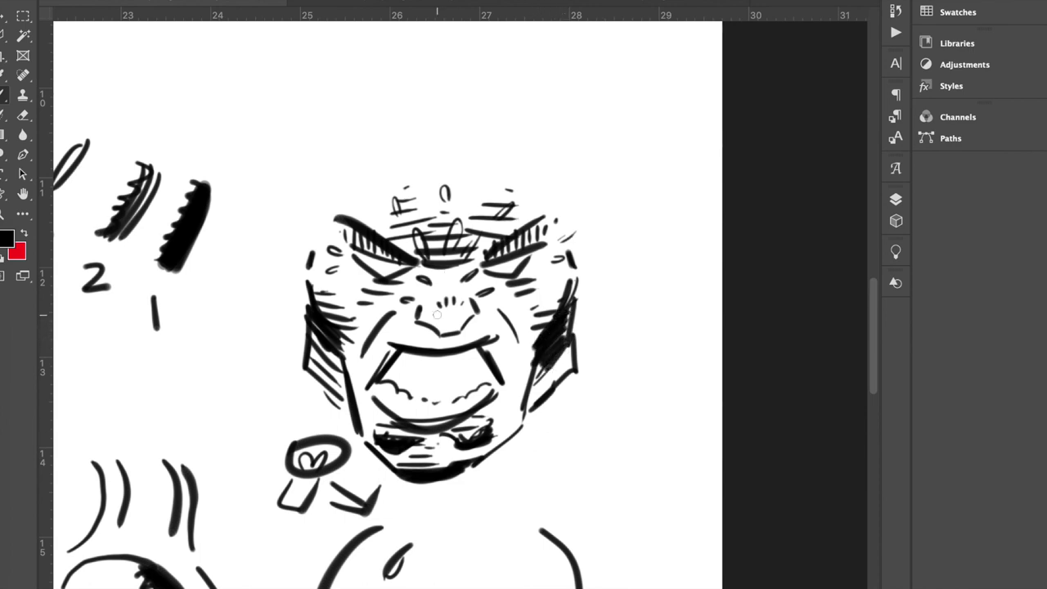
Draw a slanted single line with a thin open sliver below it in the blank area beside the face.
scroll(518, 393, "down", 3)
scroll(518, 394, "right", 3)
scroll(514, 377, "right", 3)
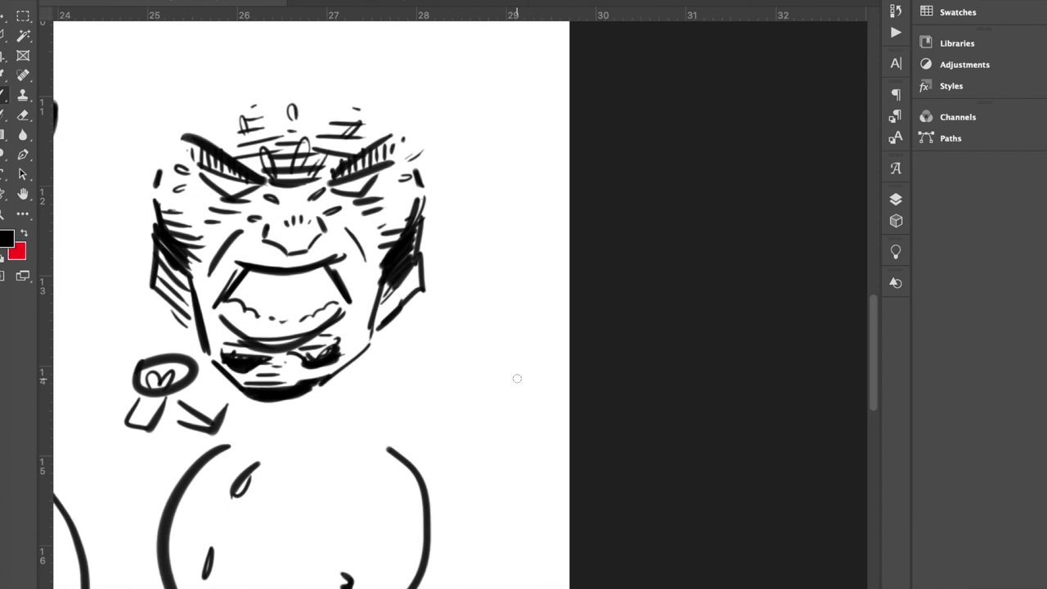
left_click_drag(449, 135, 520, 105)
mouse_move(461, 168)
left_mouse_down()
mouse_move(509, 150)
mouse_move(460, 174)
left_mouse_up()
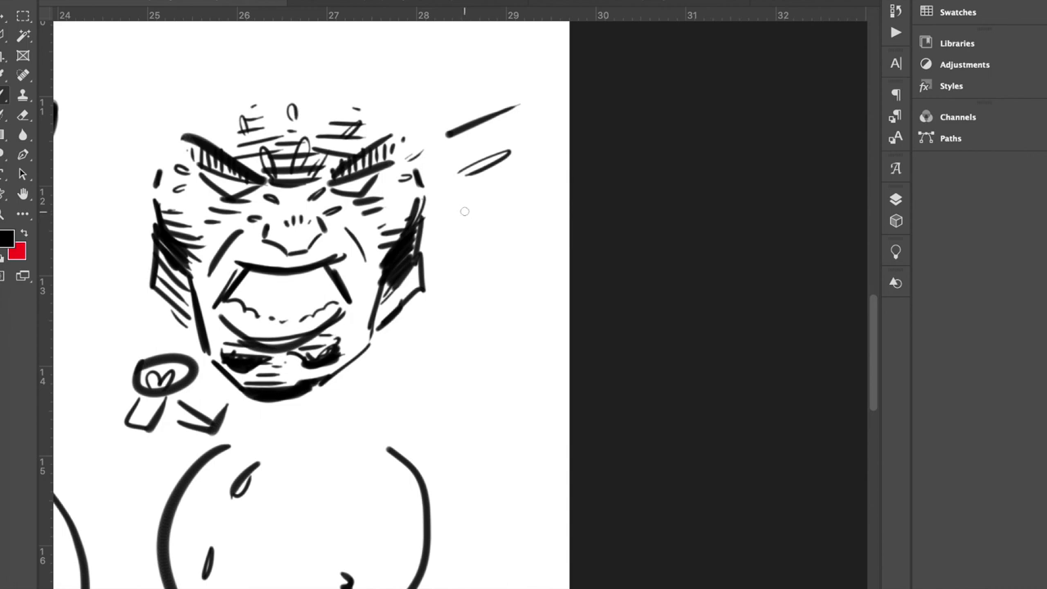
Draw a small light source with a downward arrow above the two marks, and add two increasingly heavy feathered black marks below them.
mouse_move(466, 30)
left_mouse_down()
mouse_move(452, 43)
mouse_move(466, 32)
mouse_move(471, 77)
mouse_move(481, 52)
mouse_move(452, 39)
left_mouse_up()
left_click(499, 31)
mouse_move(470, 82)
left_mouse_down()
mouse_move(470, 103)
mouse_move(486, 86)
left_mouse_up()
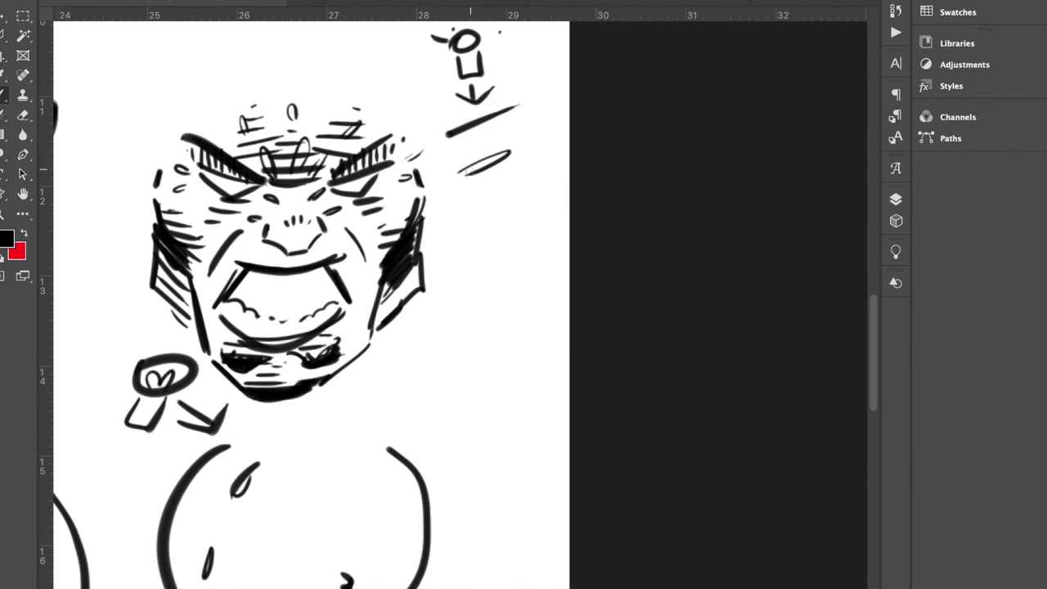
mouse_move(456, 229)
left_mouse_down()
mouse_move(515, 200)
mouse_move(491, 227)
mouse_move(502, 244)
left_mouse_up()
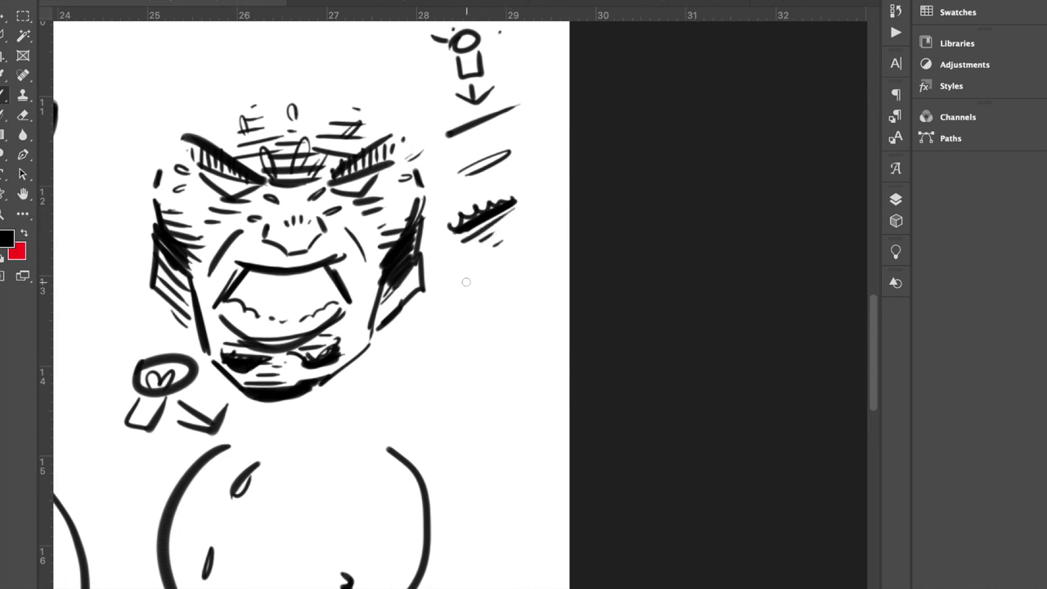
mouse_move(456, 310)
left_mouse_down()
mouse_move(519, 288)
mouse_move(466, 330)
mouse_move(521, 291)
mouse_move(456, 320)
mouse_move(514, 274)
mouse_move(473, 296)
mouse_move(514, 278)
mouse_move(524, 303)
left_mouse_up()
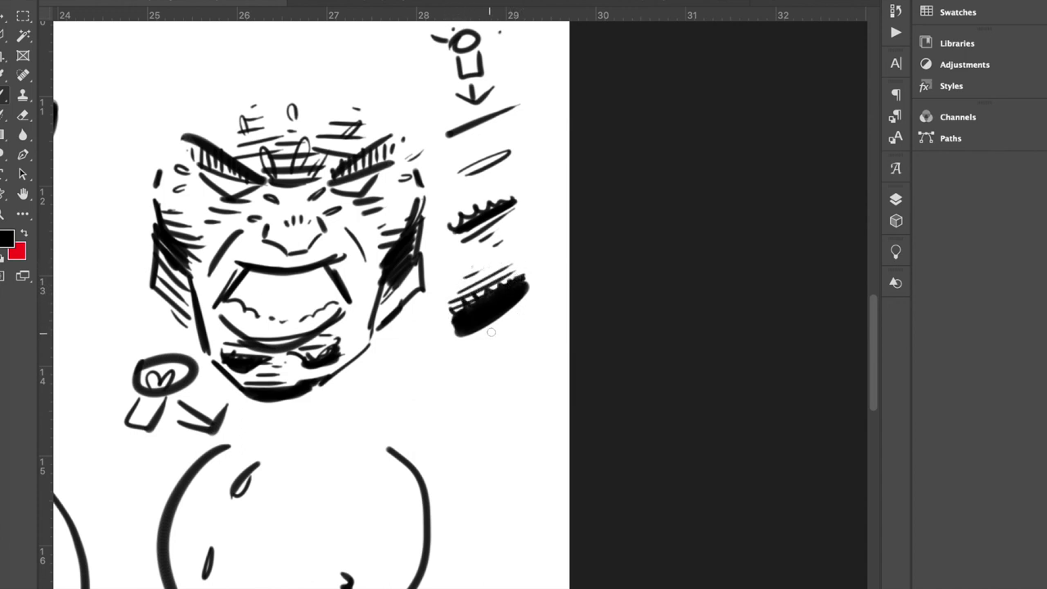
Add ray marks around the small light source and enclose it in a large circle.
scroll(505, 225, "up", 2)
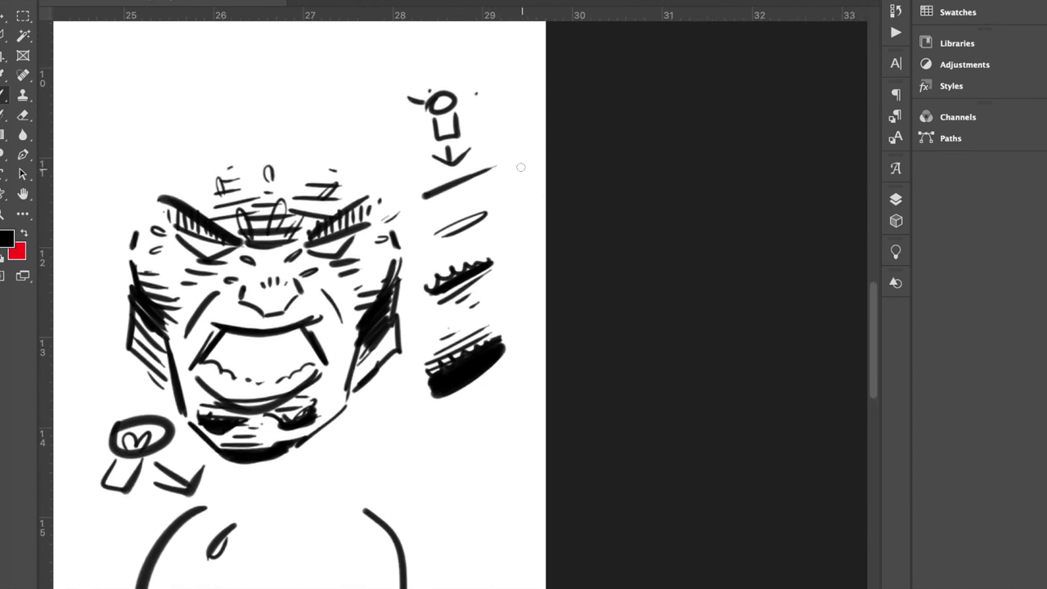
mouse_move(430, 90)
left_mouse_down()
mouse_move(424, 72)
mouse_move(463, 69)
left_mouse_up()
left_click_drag(471, 80, 482, 96)
mouse_move(431, 60)
left_mouse_down()
mouse_move(474, 130)
mouse_move(413, 90)
left_mouse_up()
Number the four stacked marks 1 to 4, from the thin single line to the heaviest feathered shadow.
left_click_drag(518, 147, 518, 173)
mouse_move(512, 204)
left_mouse_down()
mouse_move(521, 196)
mouse_move(512, 226)
mouse_move(533, 230)
left_mouse_up()
left_click_drag(520, 250, 517, 288)
mouse_move(522, 335)
left_mouse_down()
mouse_move(542, 350)
mouse_move(534, 378)
left_mouse_up()
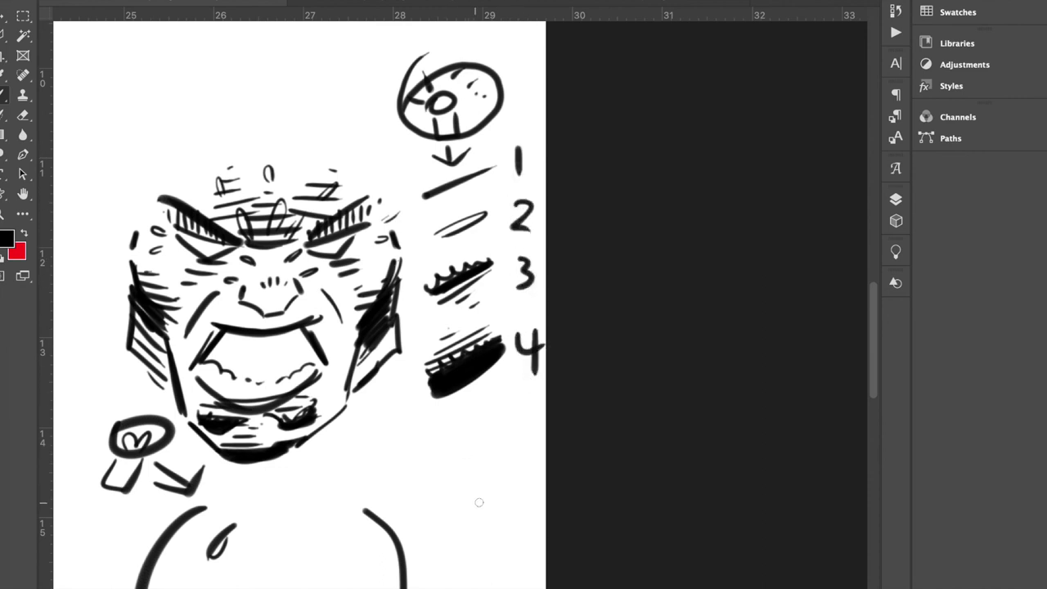